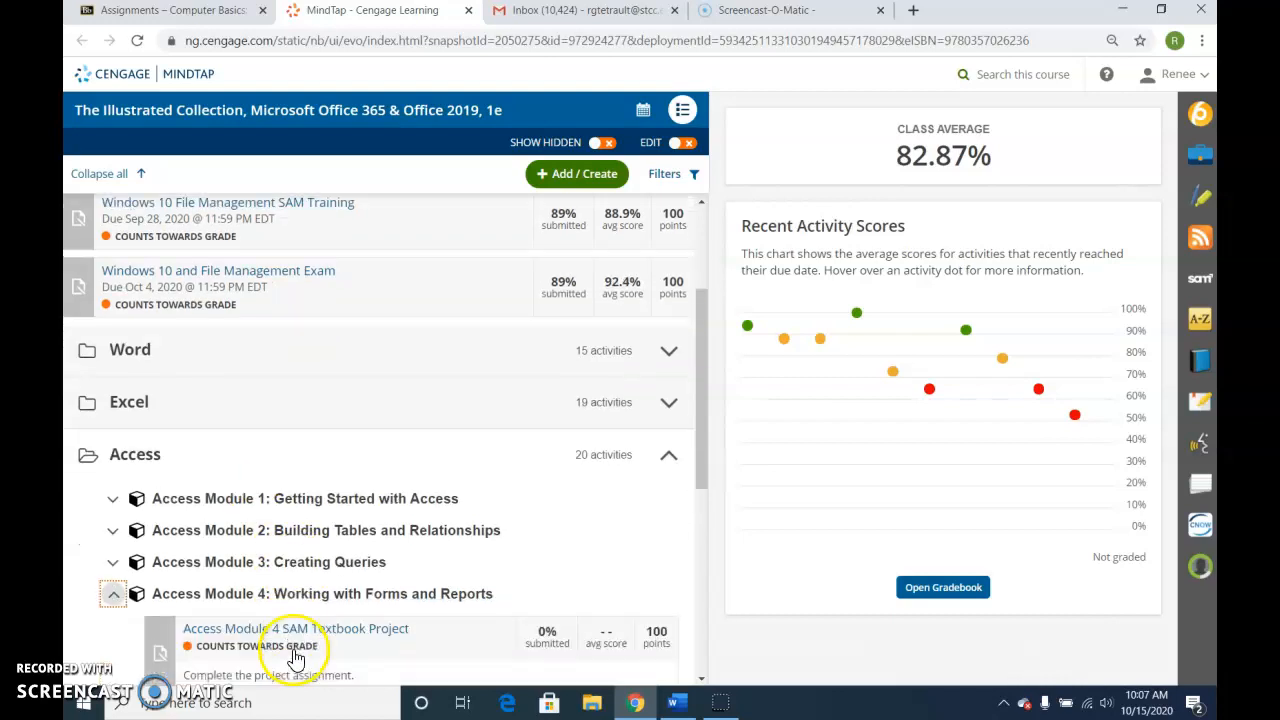
Open the Access Module 4 SAM Textbook Project, return to its download stage, and download and keep the start file.
click(294, 626)
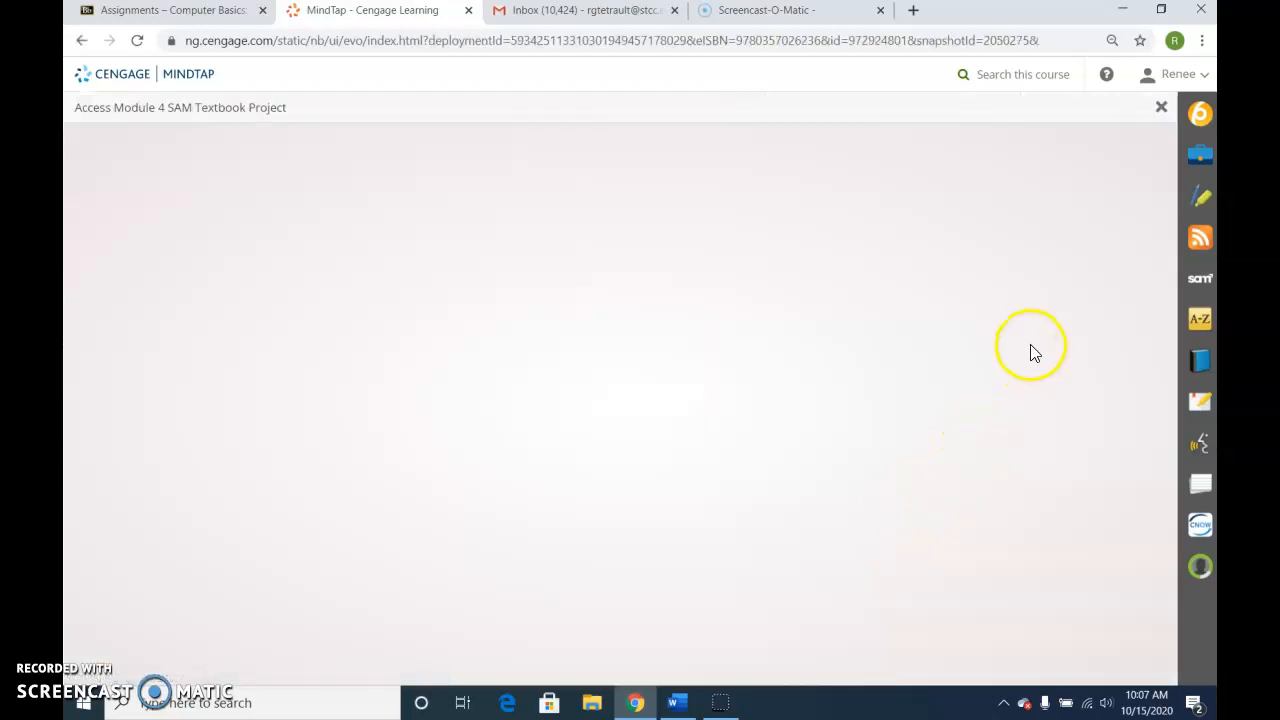
click(912, 422)
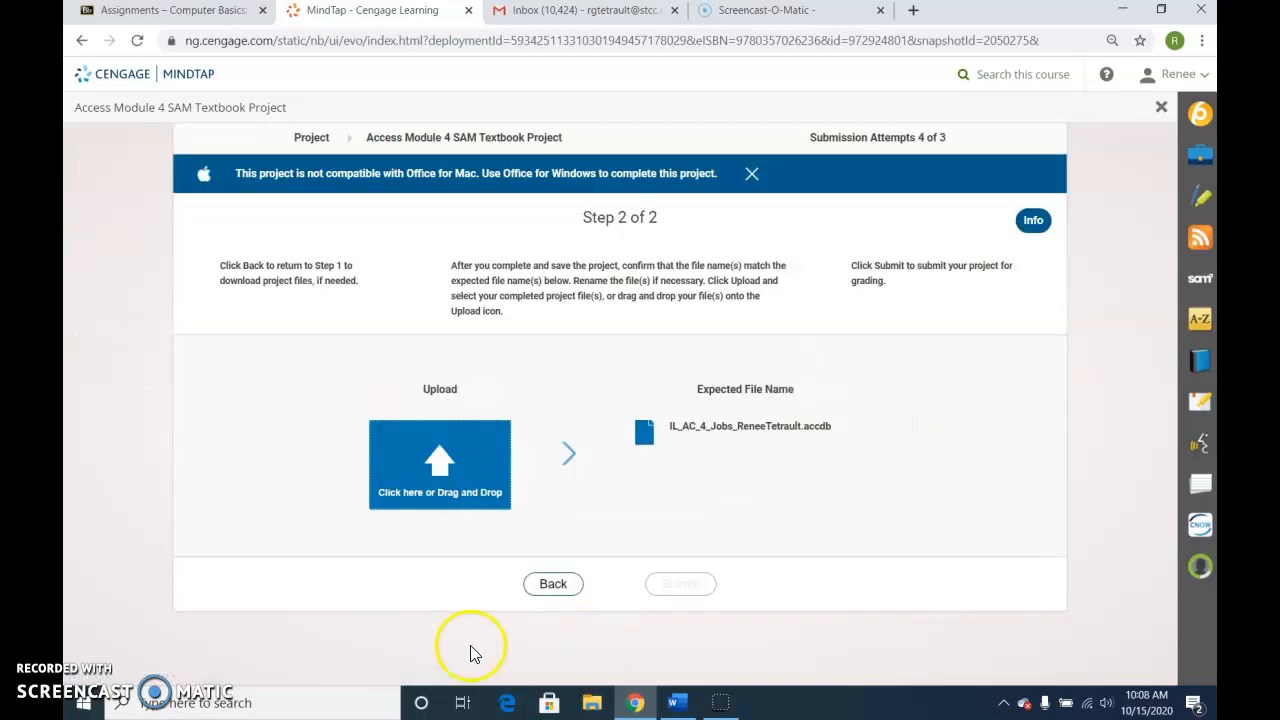
click(566, 581)
click(743, 422)
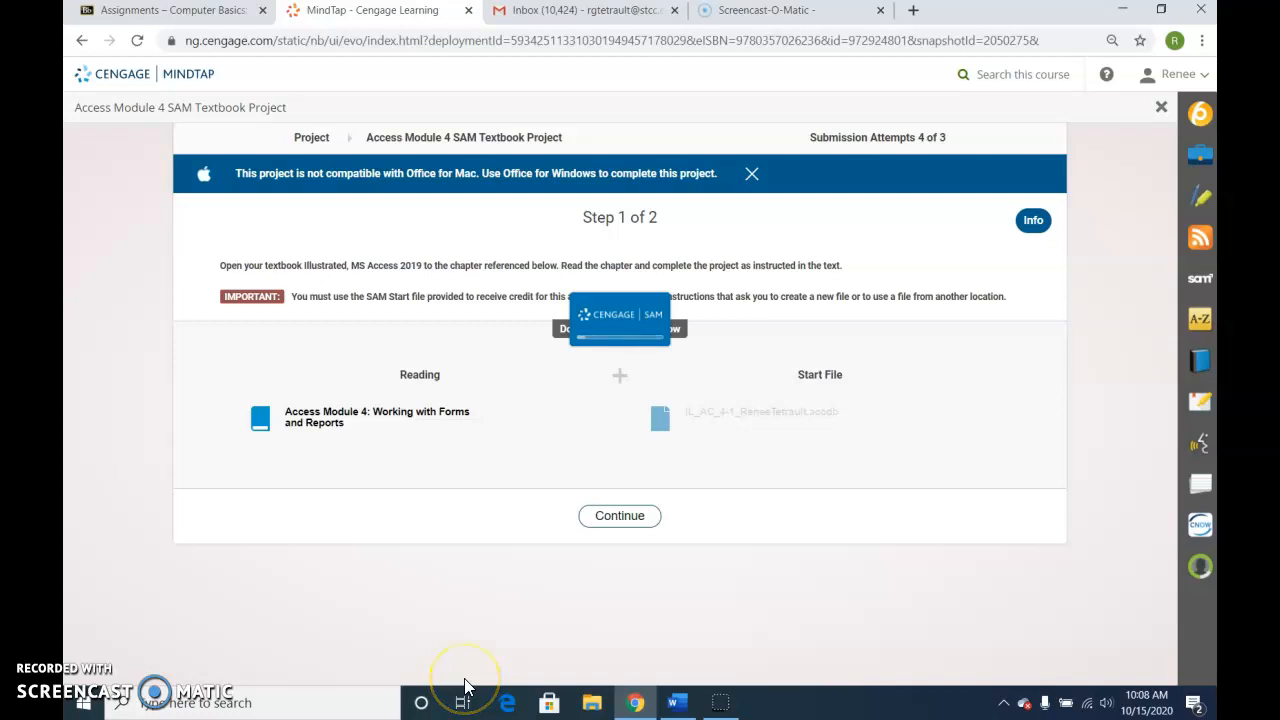
click(387, 661)
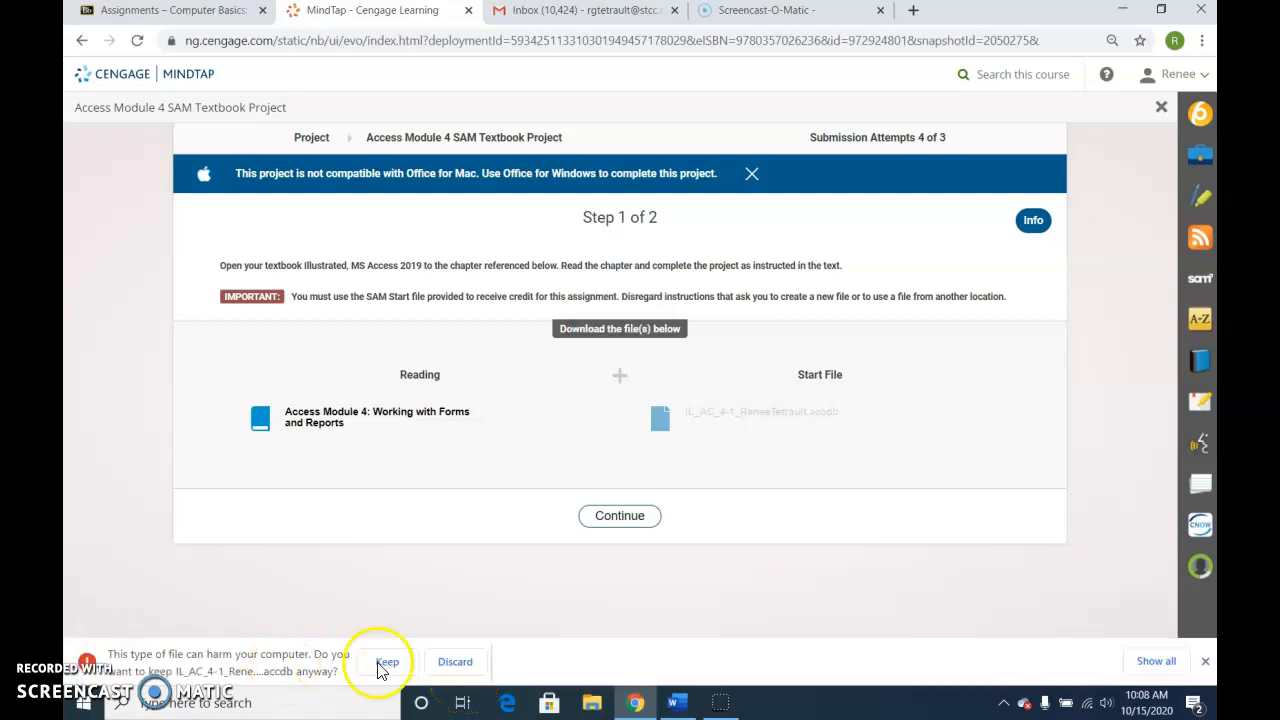
Open the downloaded IL_AC_4-1 start database in Access with its content enabled and bring up the CompanyEntry form.
click(182, 664)
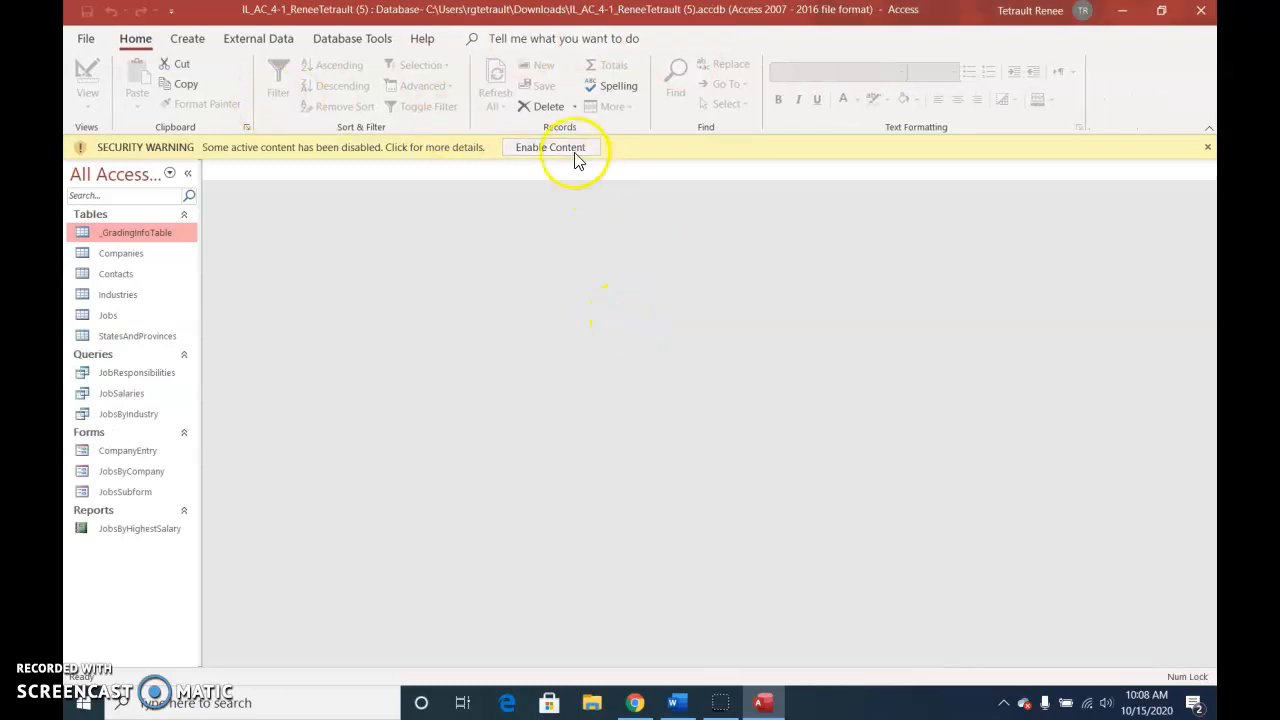
click(572, 150)
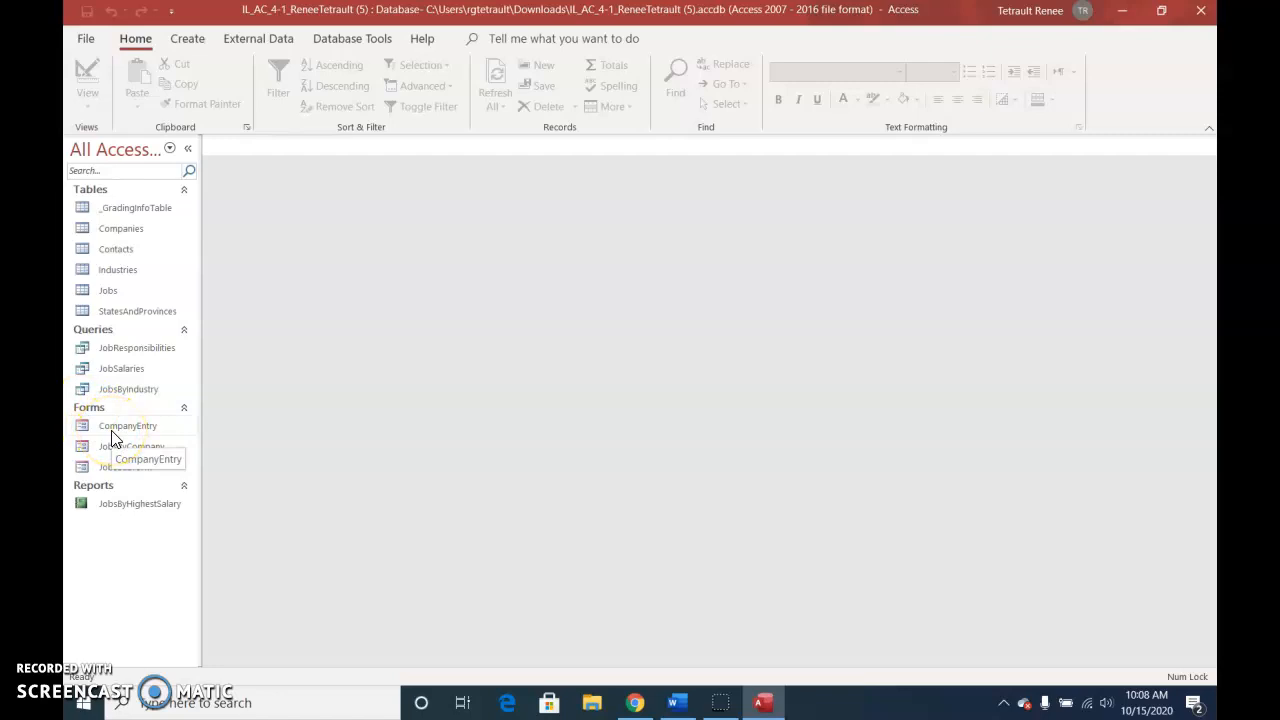
double_click(113, 430)
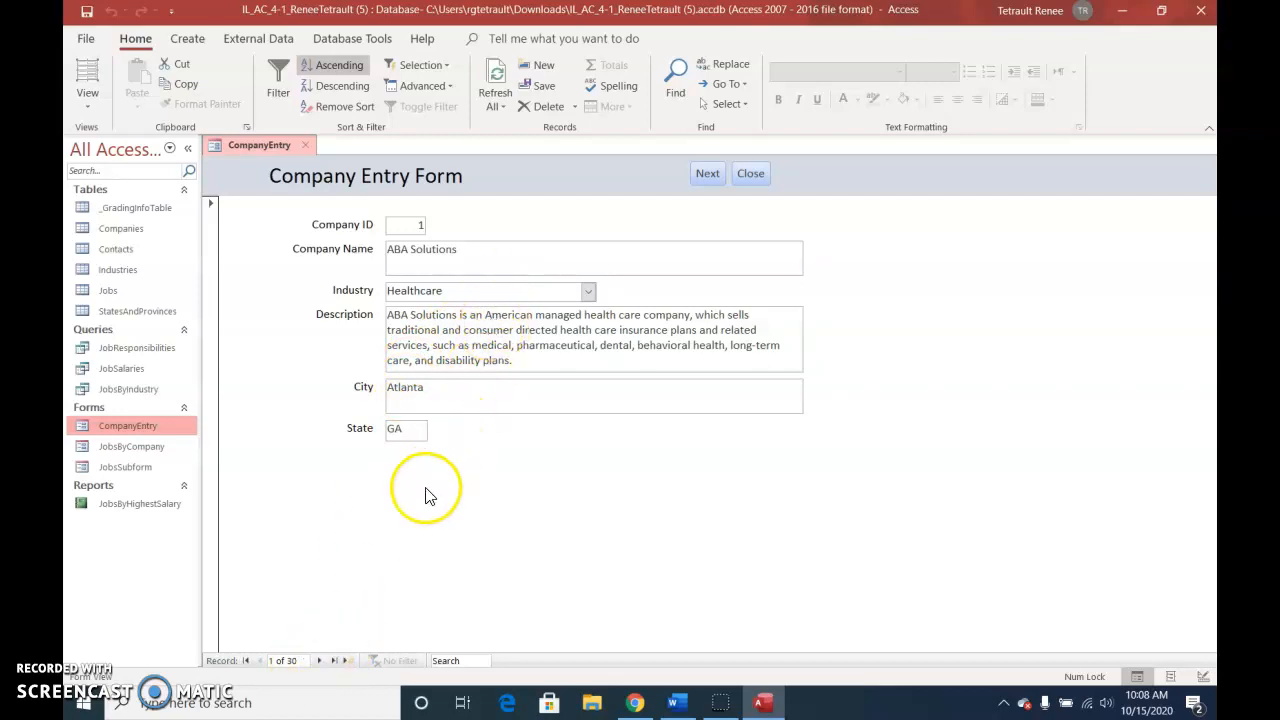
Browse the company records forward one by one, jump to the last, step backward twice, and return to the first.
click(321, 661)
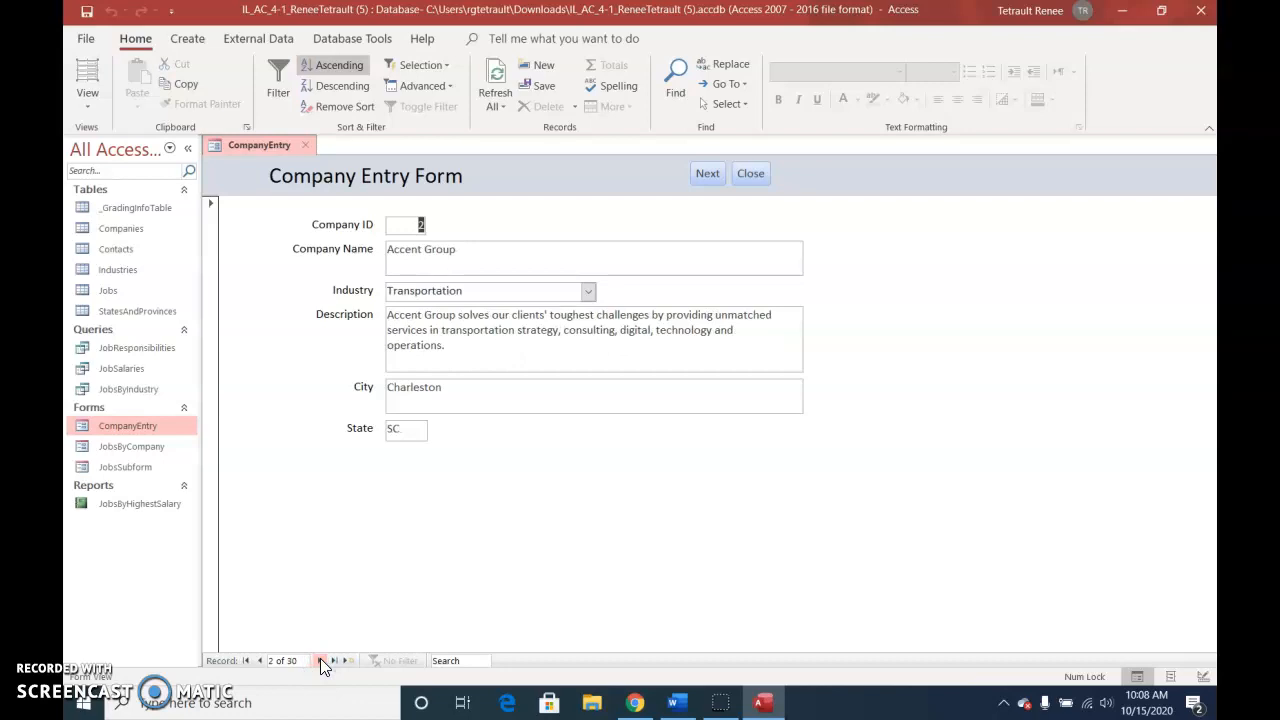
click(321, 661)
click(321, 661)
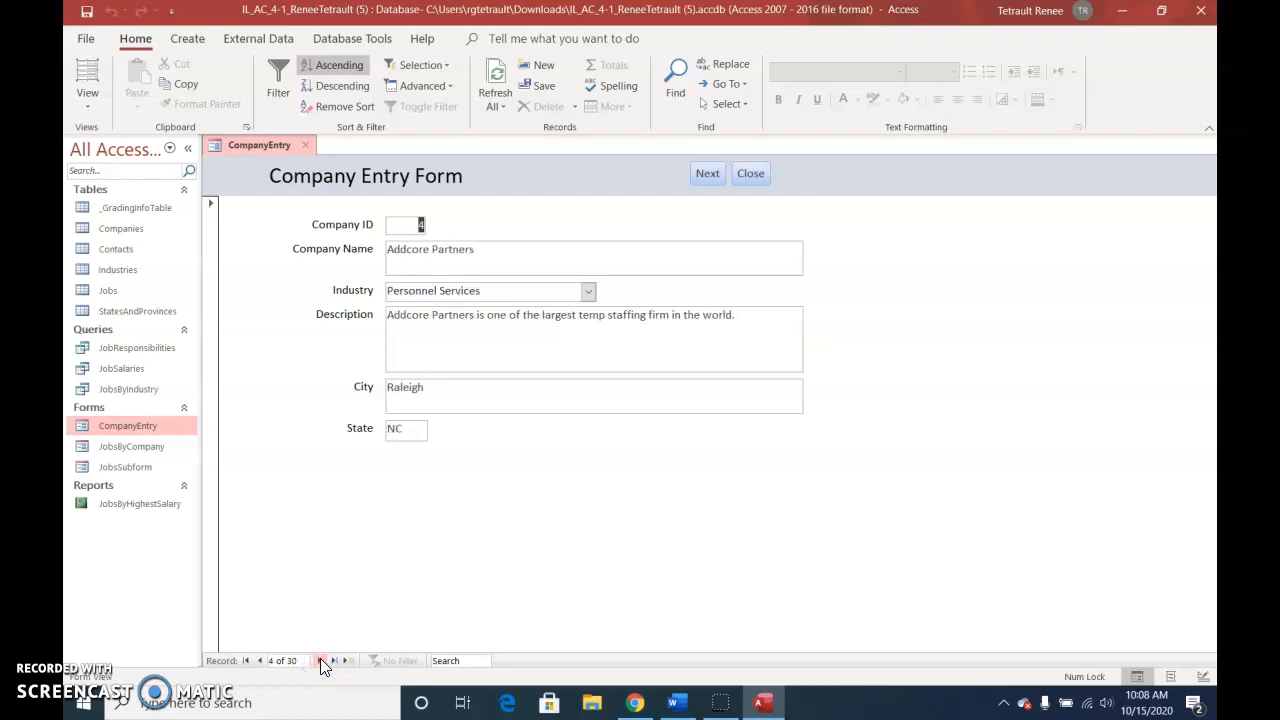
click(335, 661)
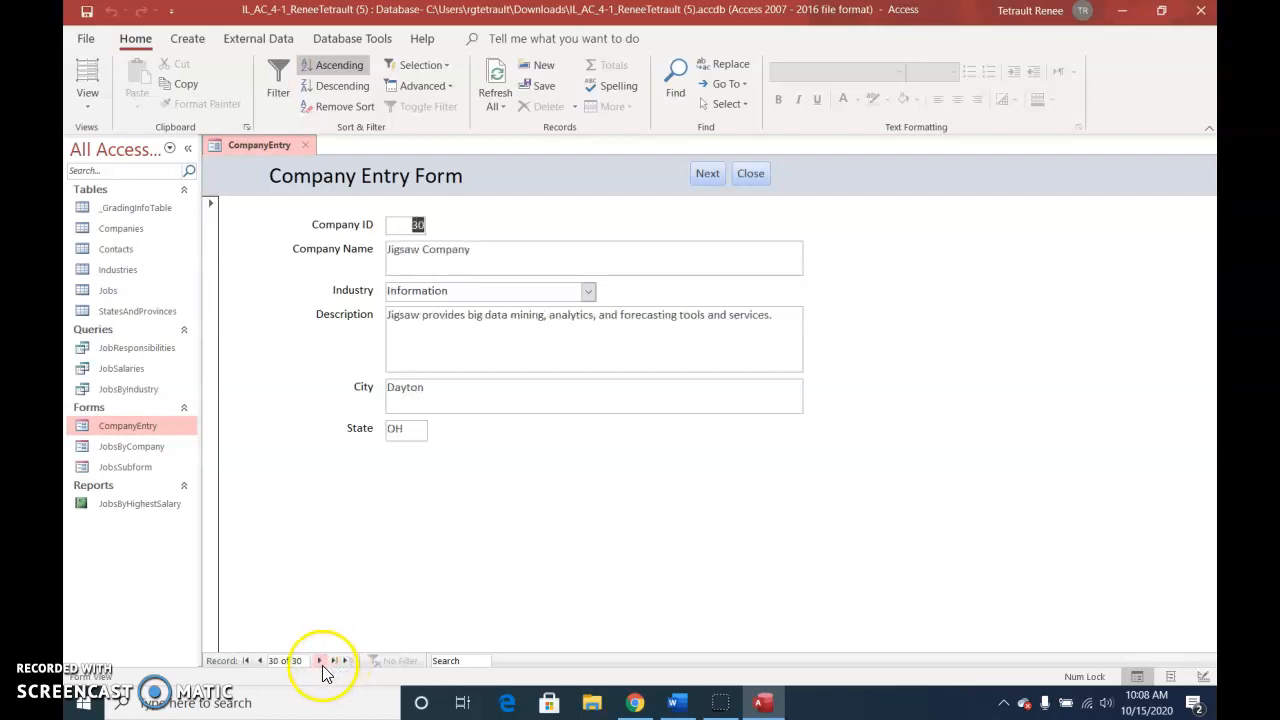
click(258, 661)
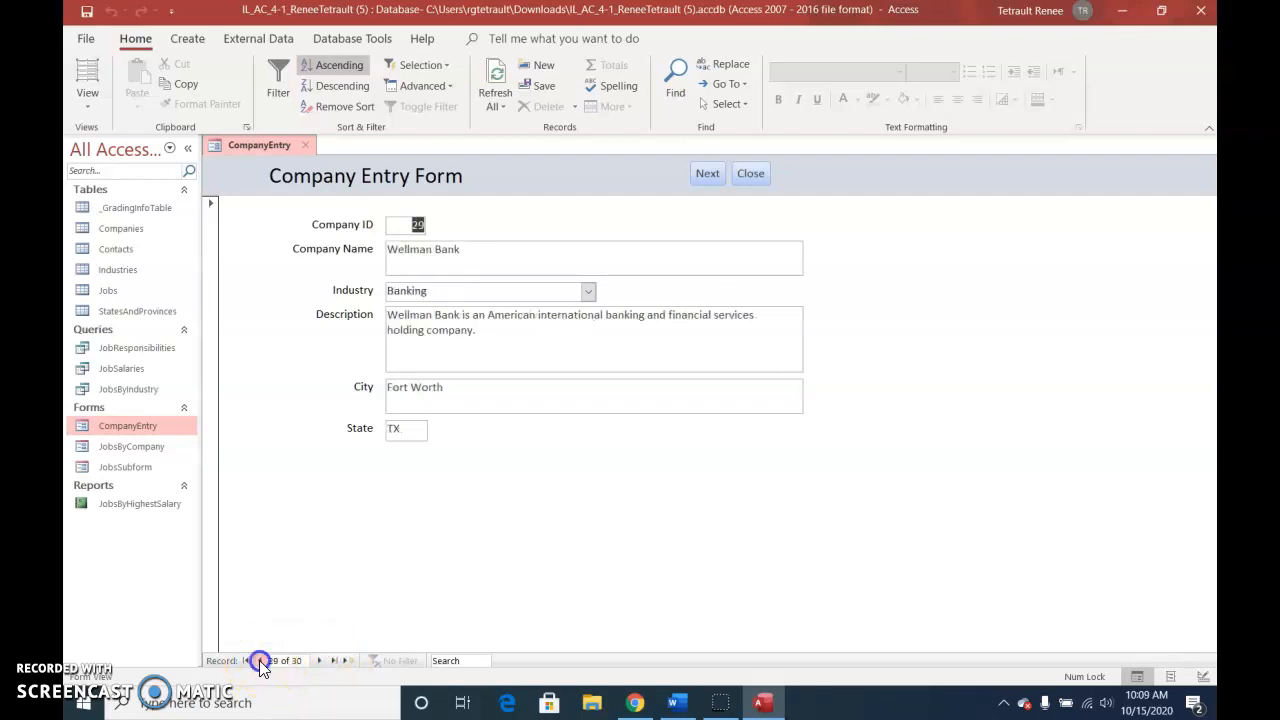
click(258, 661)
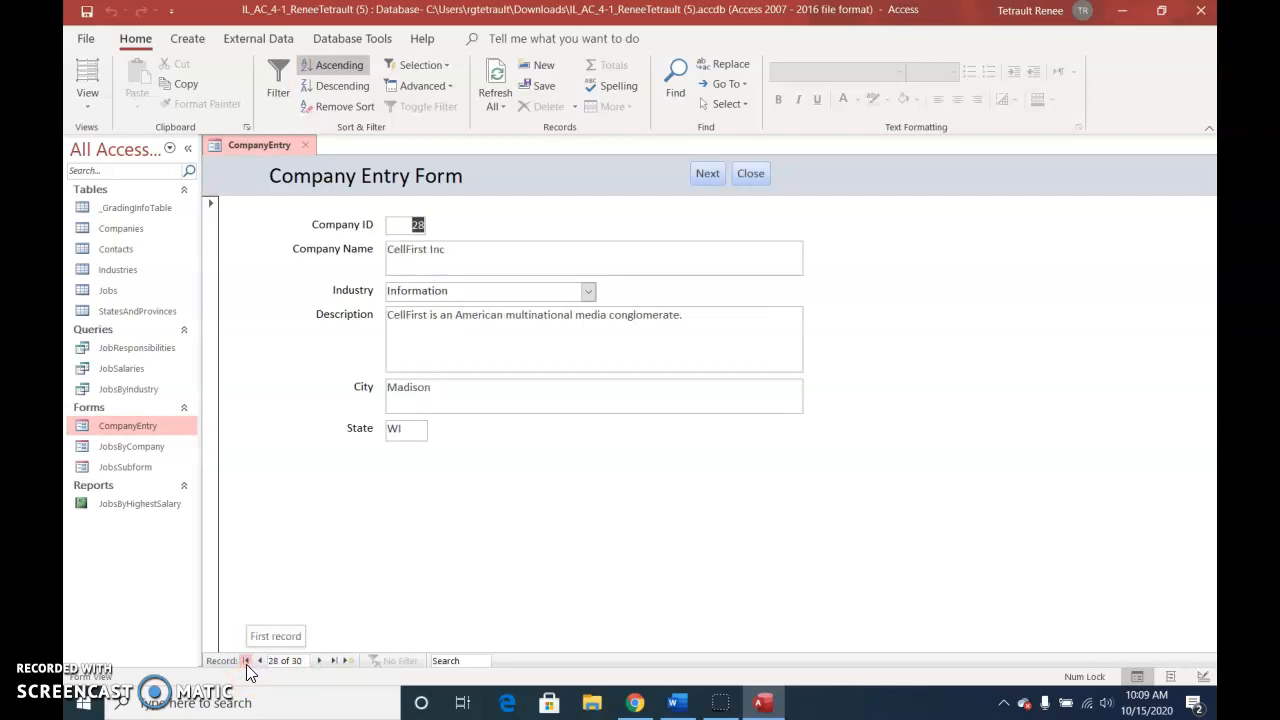
click(245, 661)
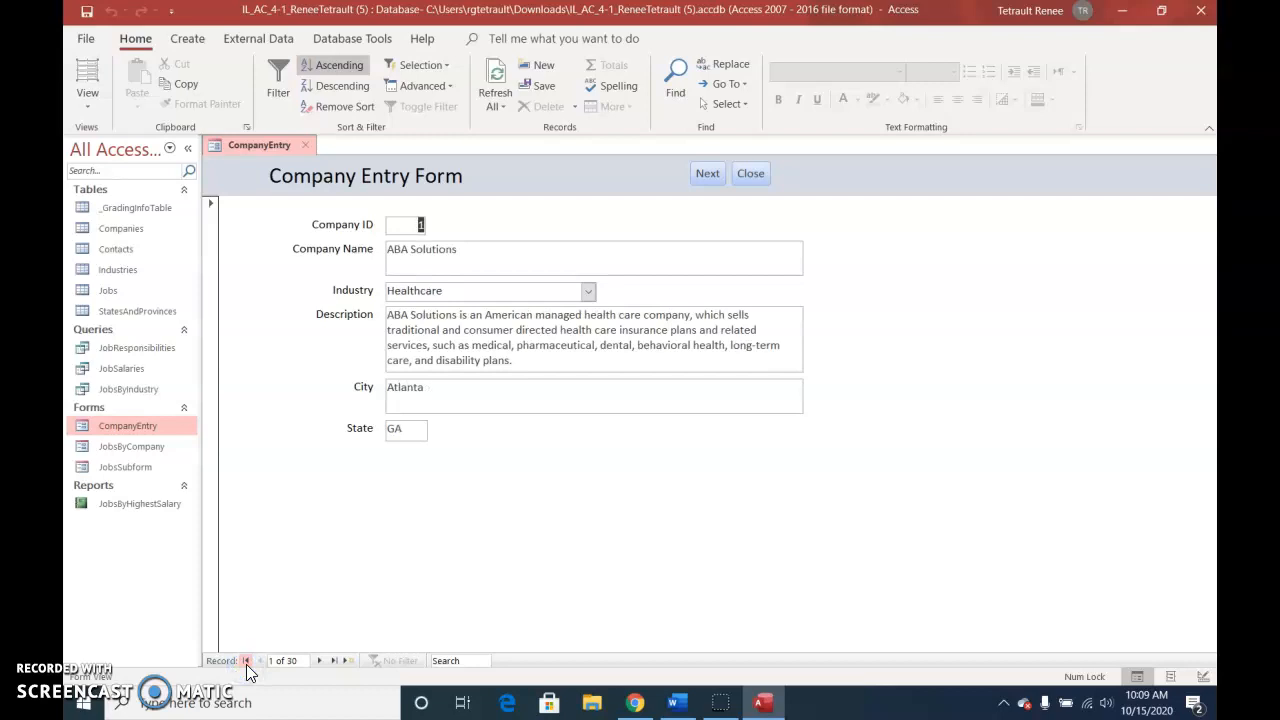
Go to record 17, Airflow Manufacturing, and change its Industry to Aerospace.
click(305, 662)
text(7)
key(Return)
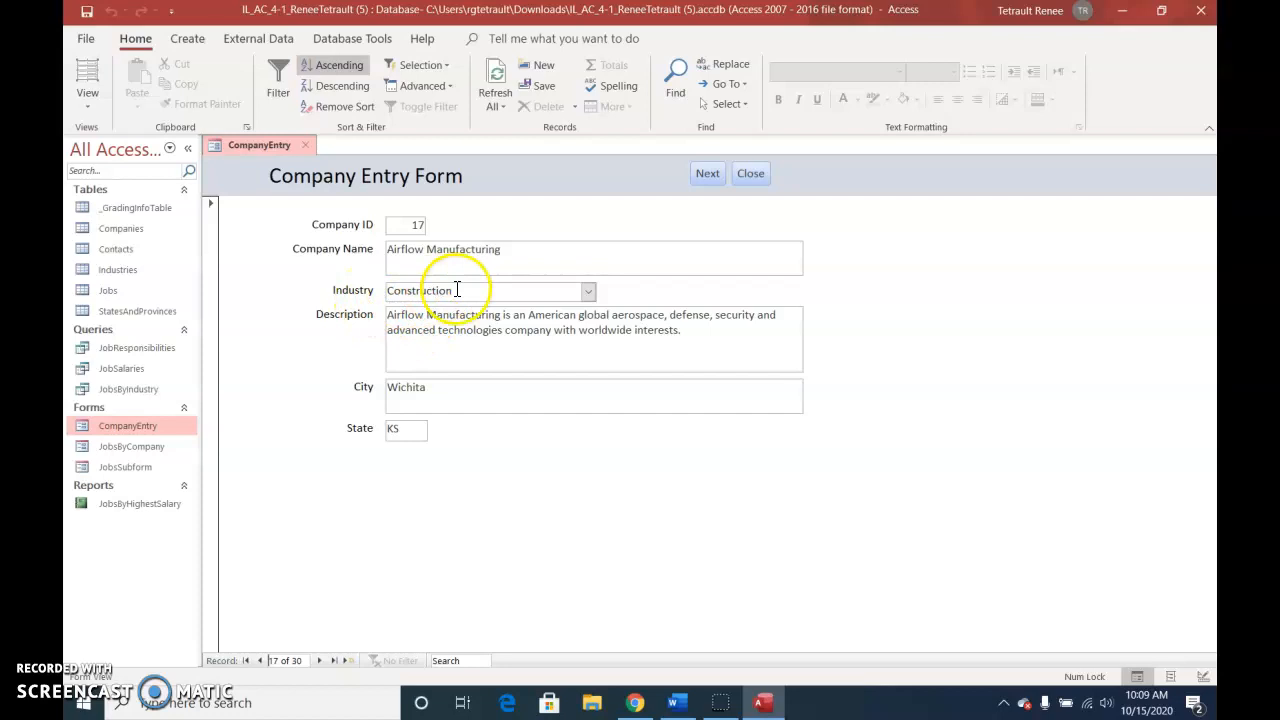
click(588, 291)
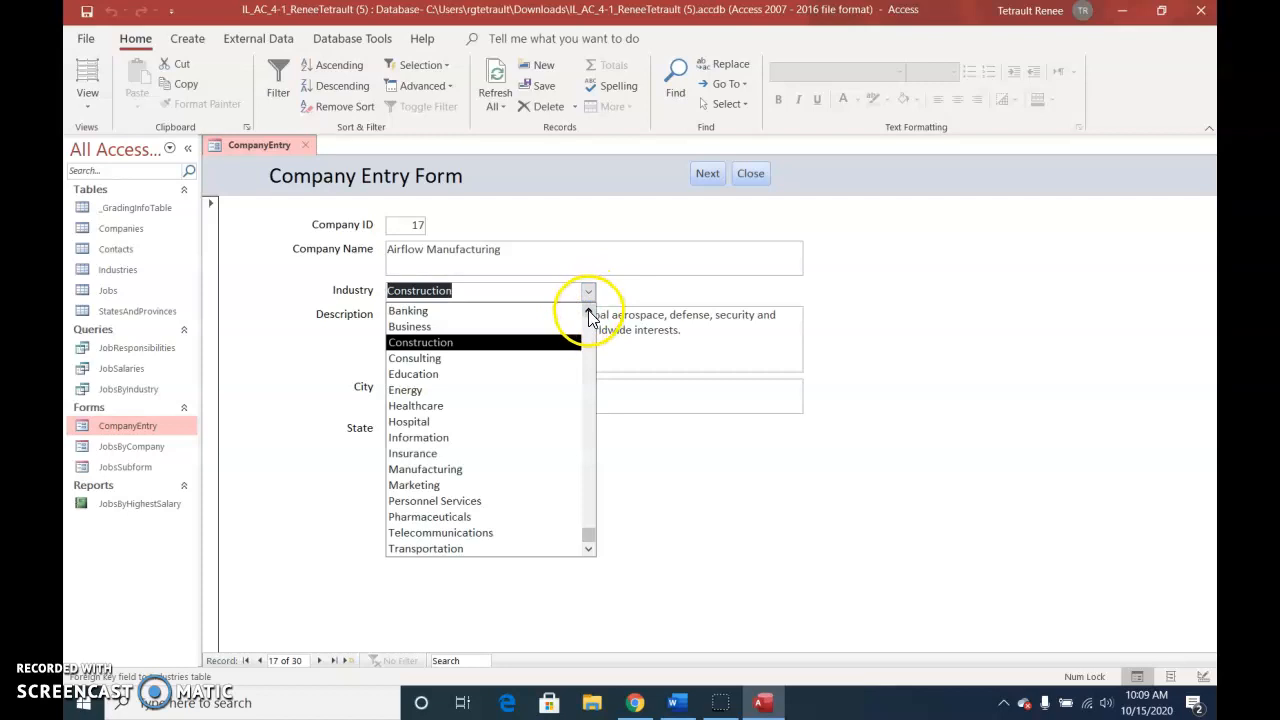
click(589, 312)
click(589, 312)
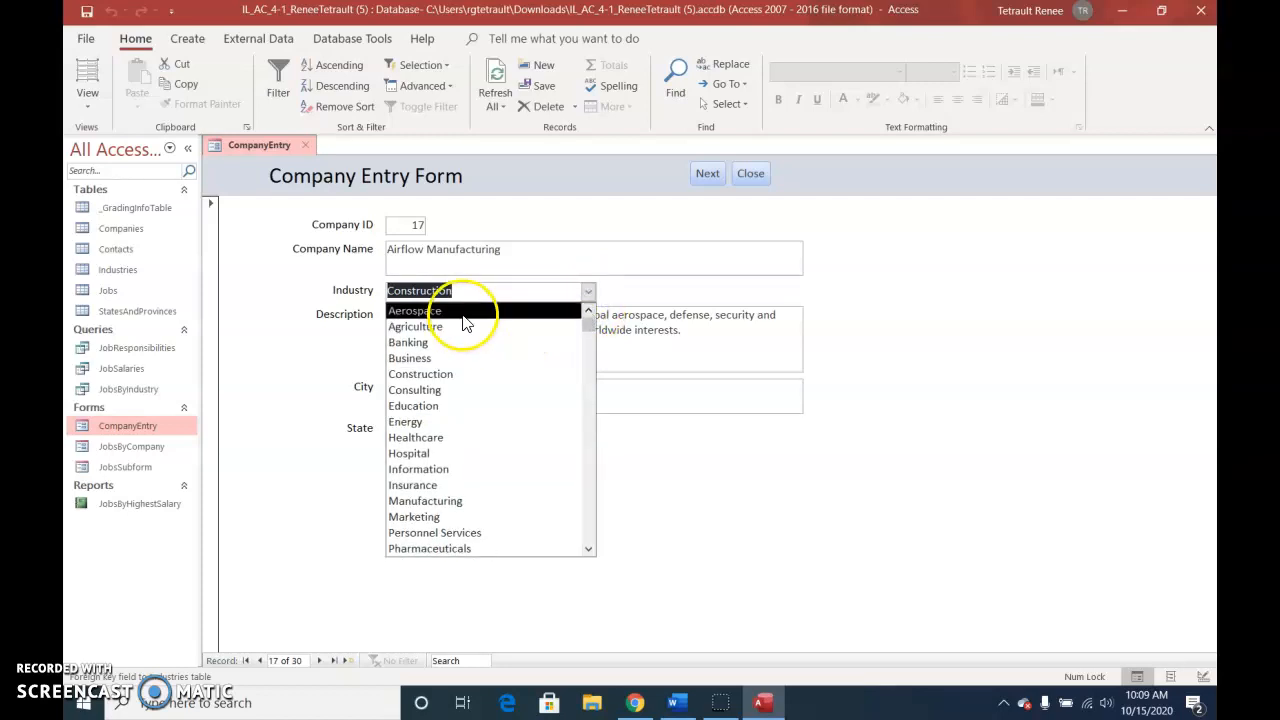
click(463, 312)
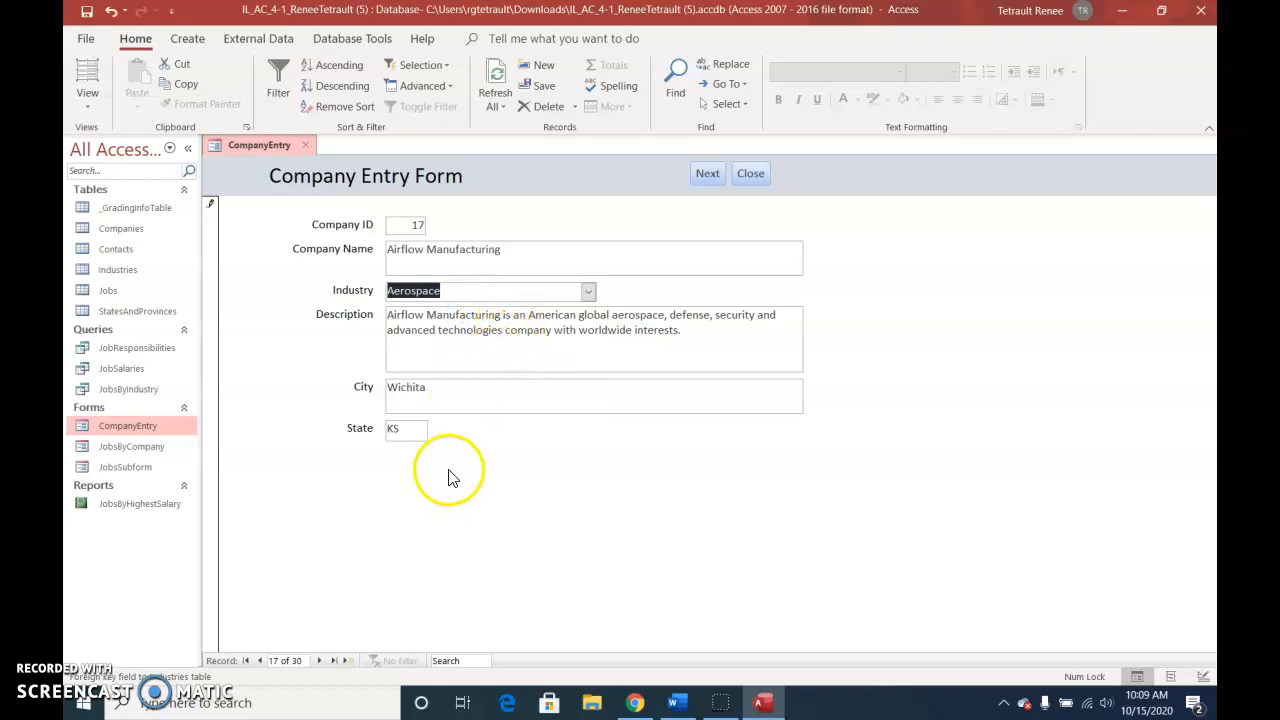
Add a new company record with the name Heritage Computing Inc and the industry Information.
click(348, 662)
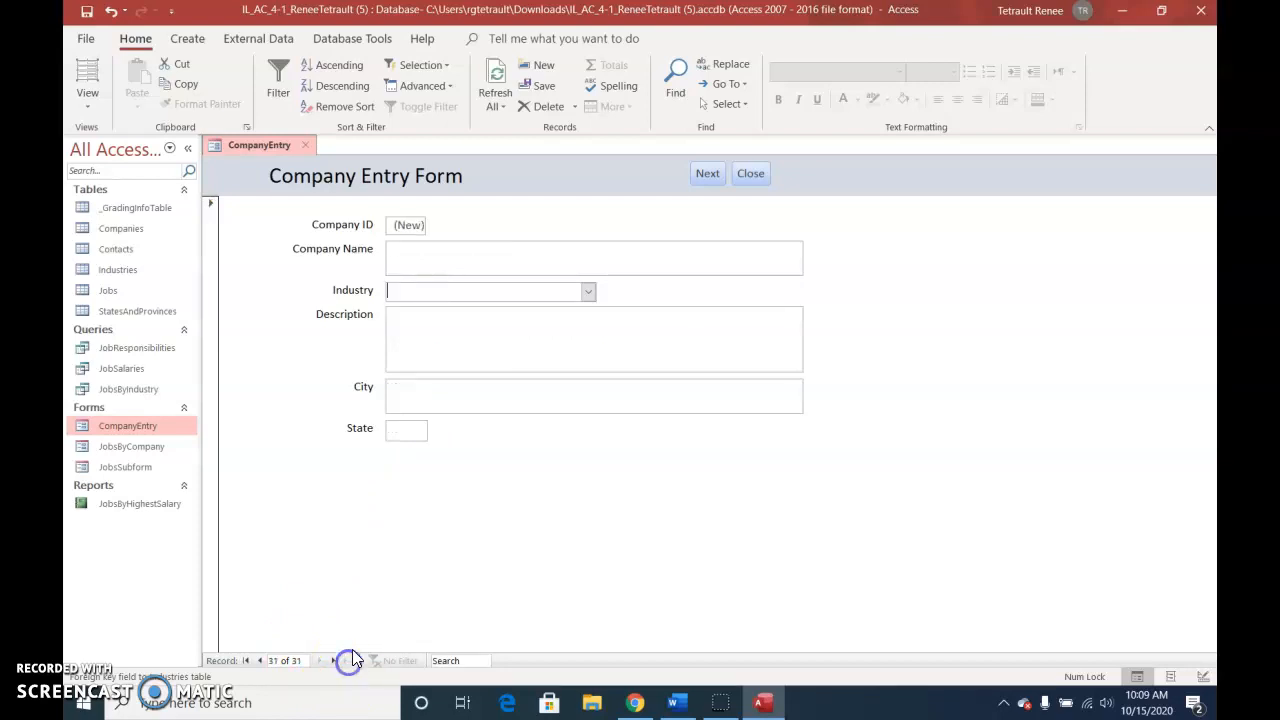
click(427, 259)
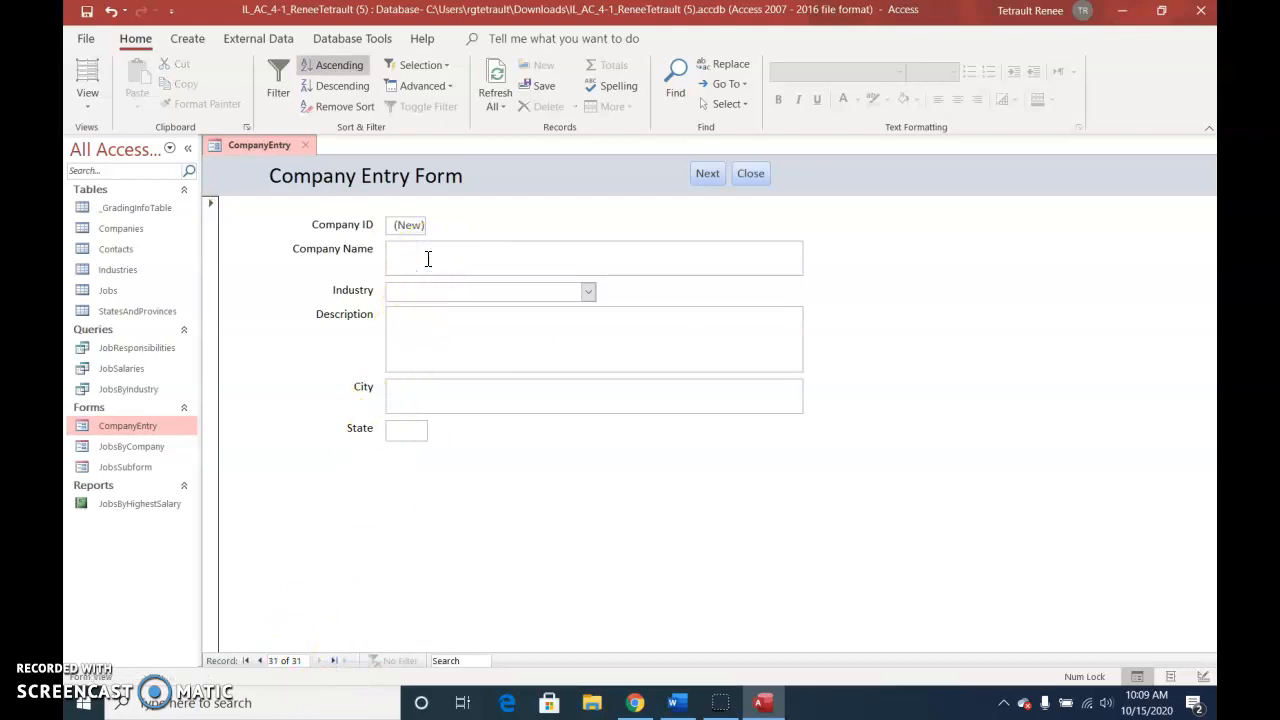
text(Heritage Computing Inc)
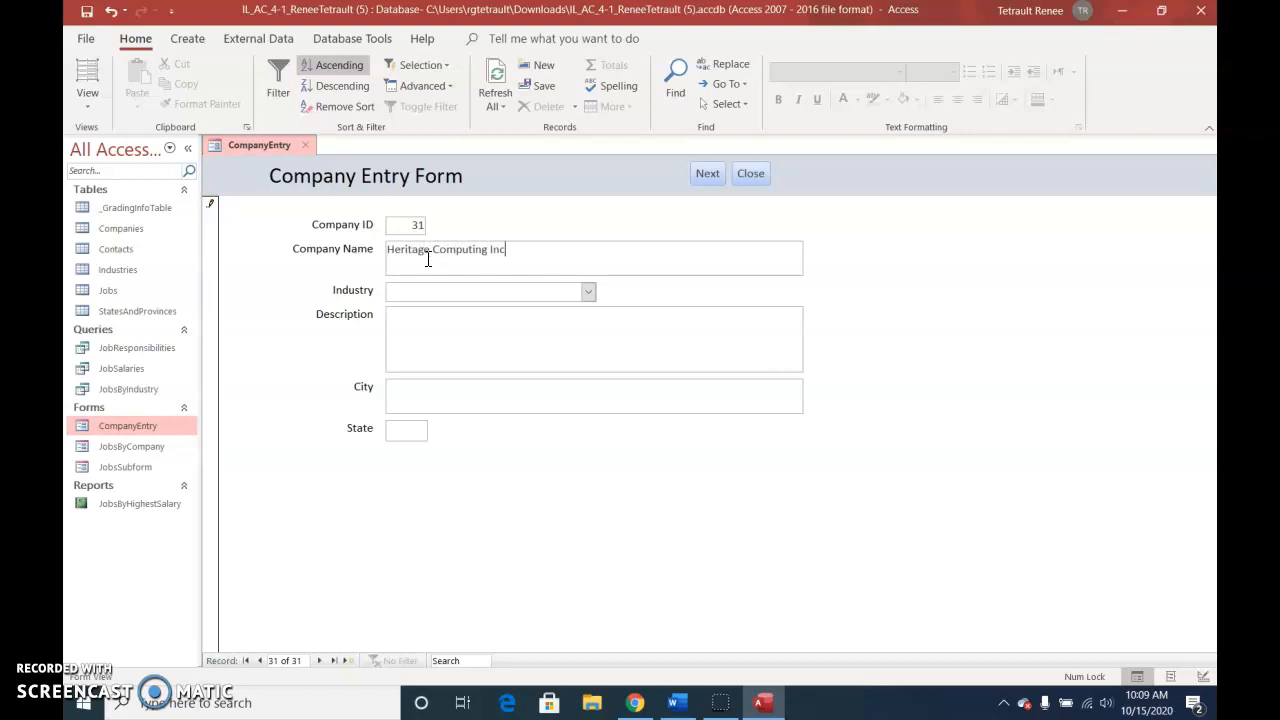
click(588, 293)
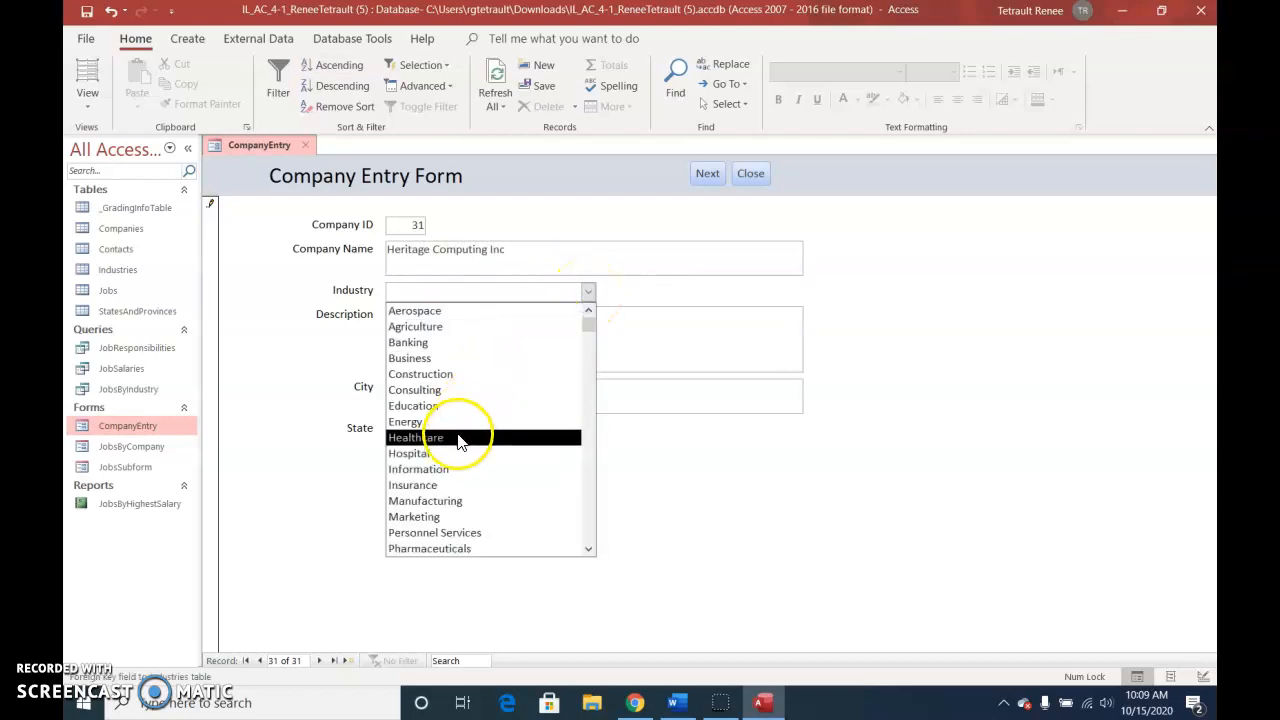
click(443, 469)
Enter the description "Database modeling, management, warehousing and analytics.", the city Springfield and the state MO for the new company, and close the form.
click(444, 328)
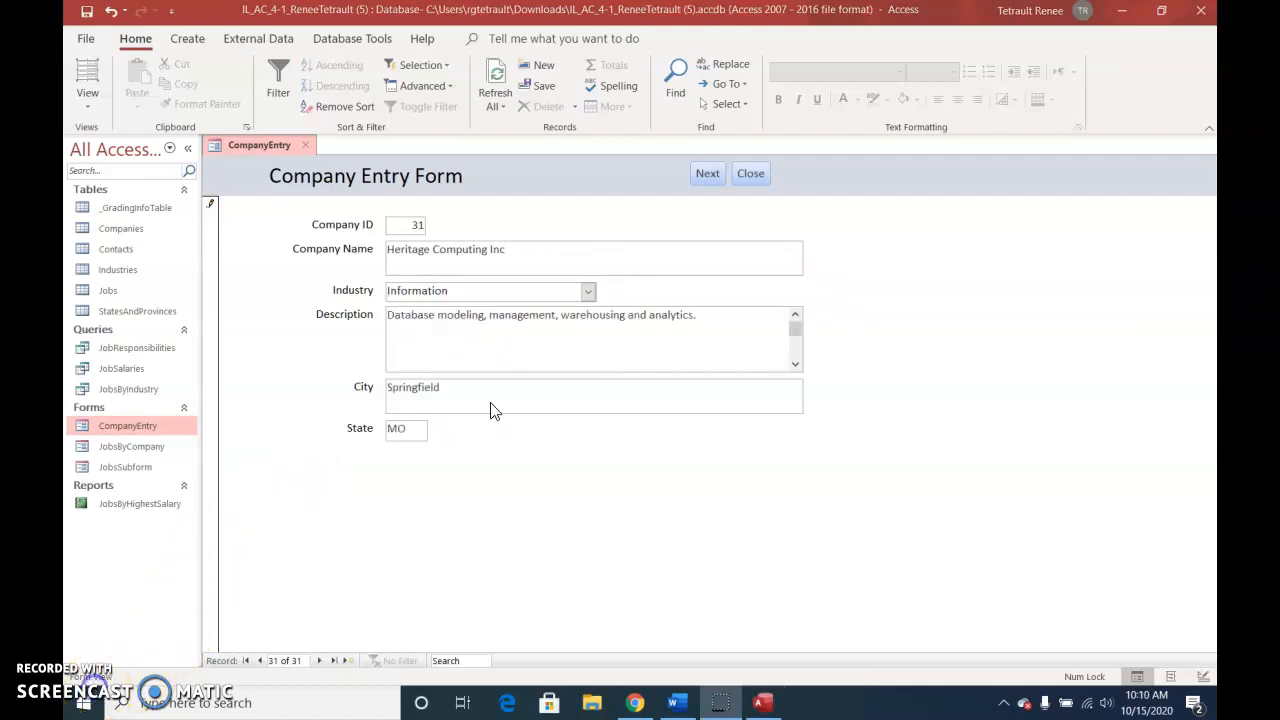
click(488, 396)
right_click(260, 145)
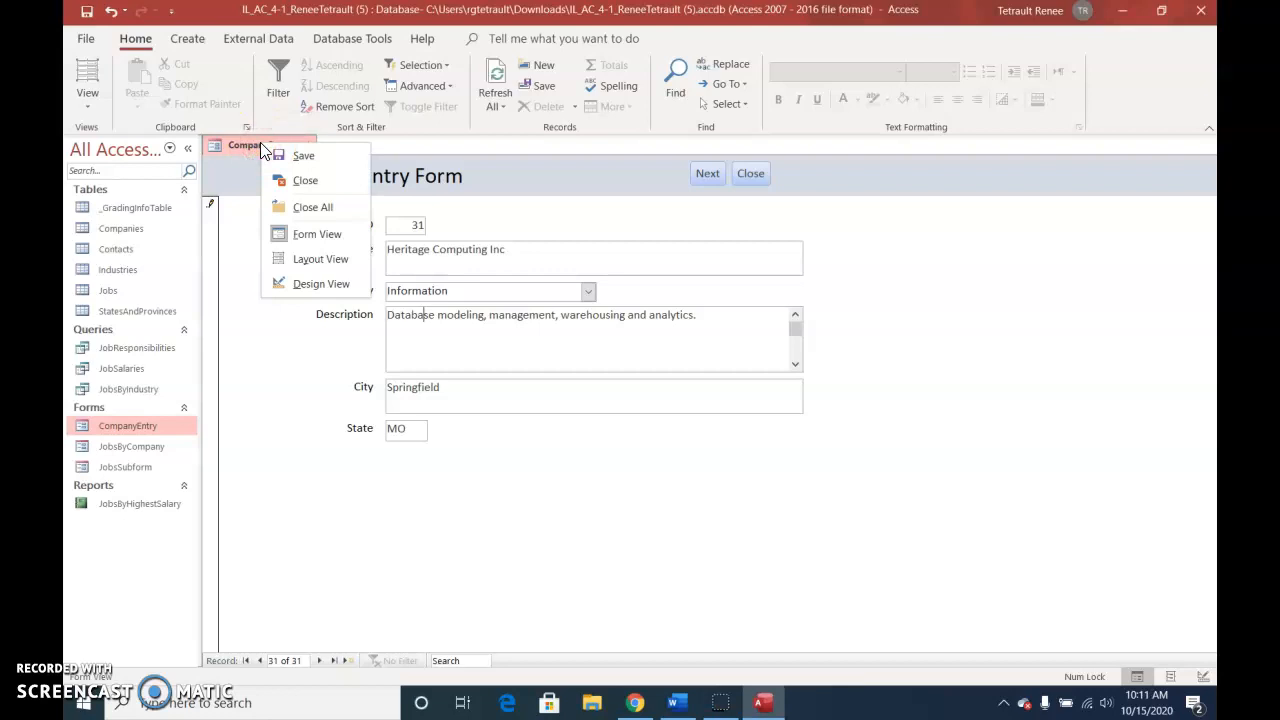
click(295, 180)
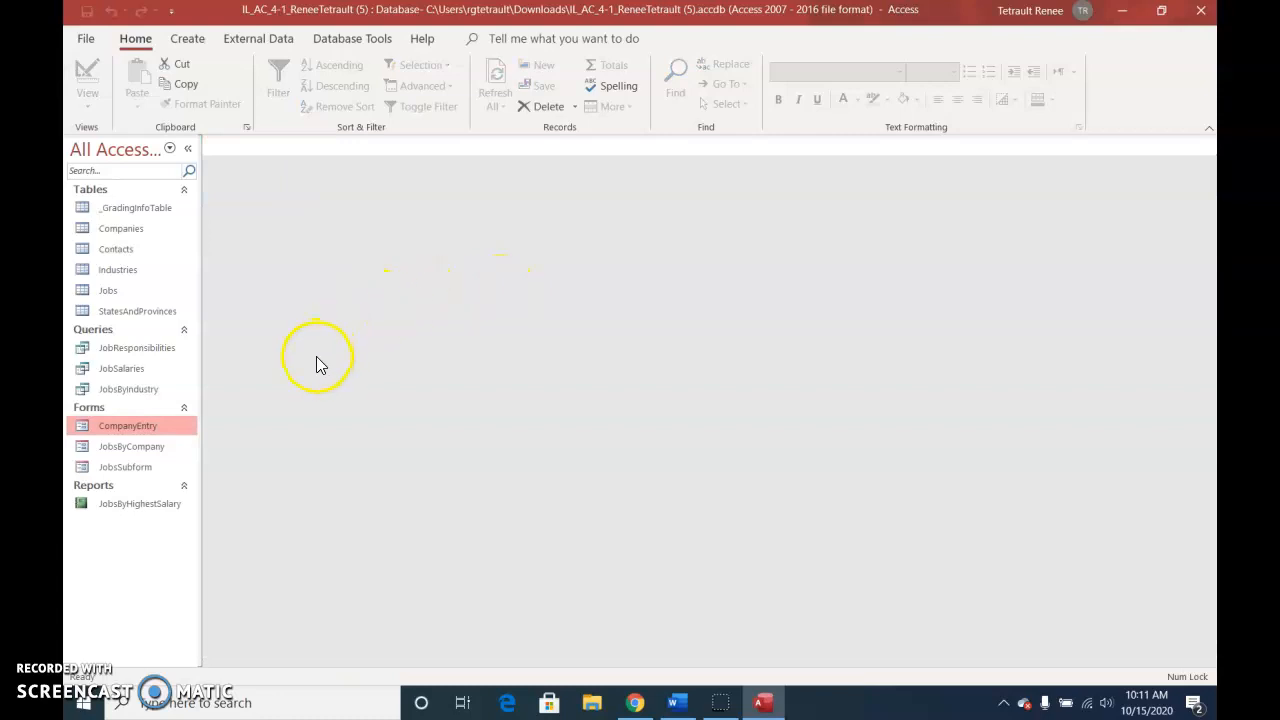
Open the CompanyEntry form in Layout View and format its Company Entry Form title as bold, dark blue and 24 point.
right_click(130, 426)
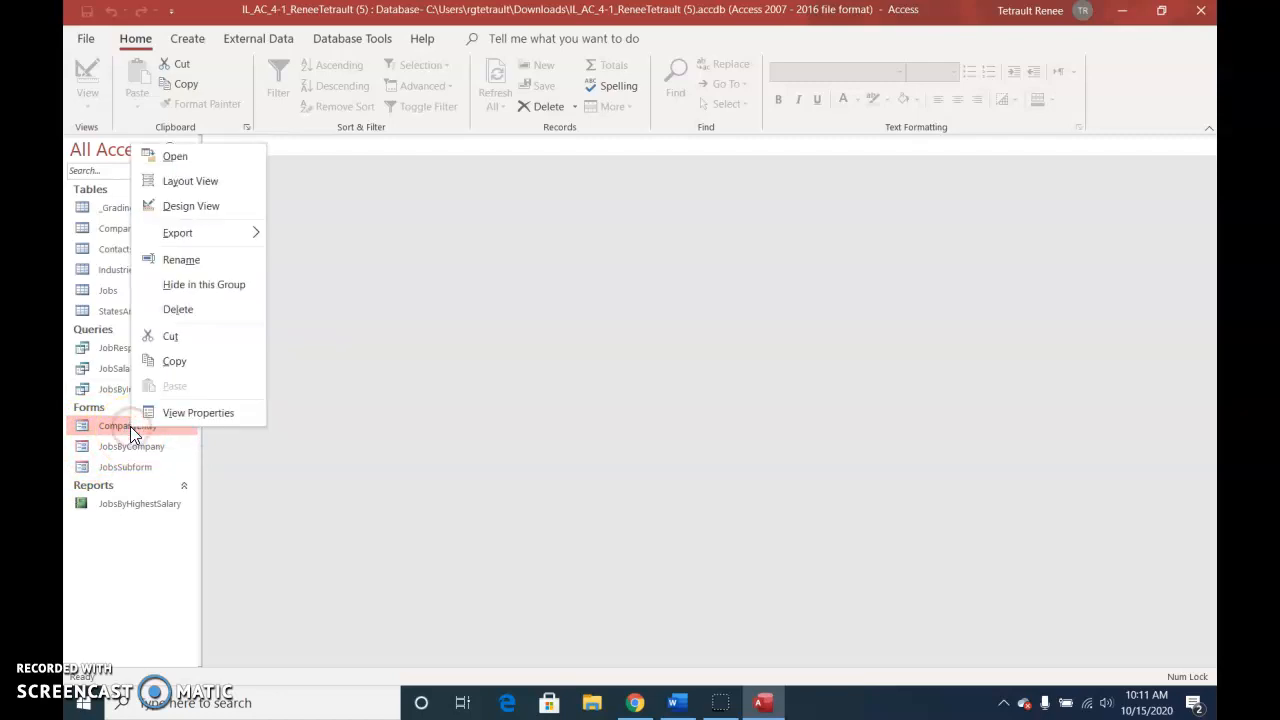
click(201, 184)
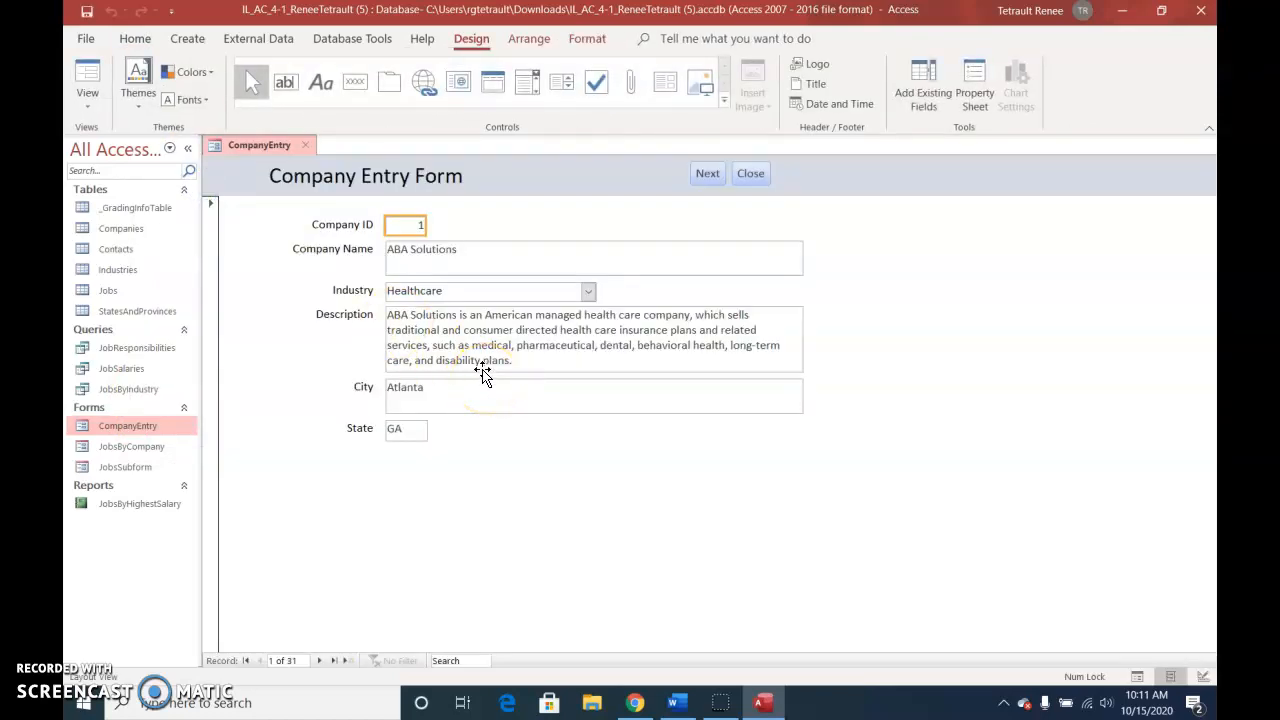
click(377, 178)
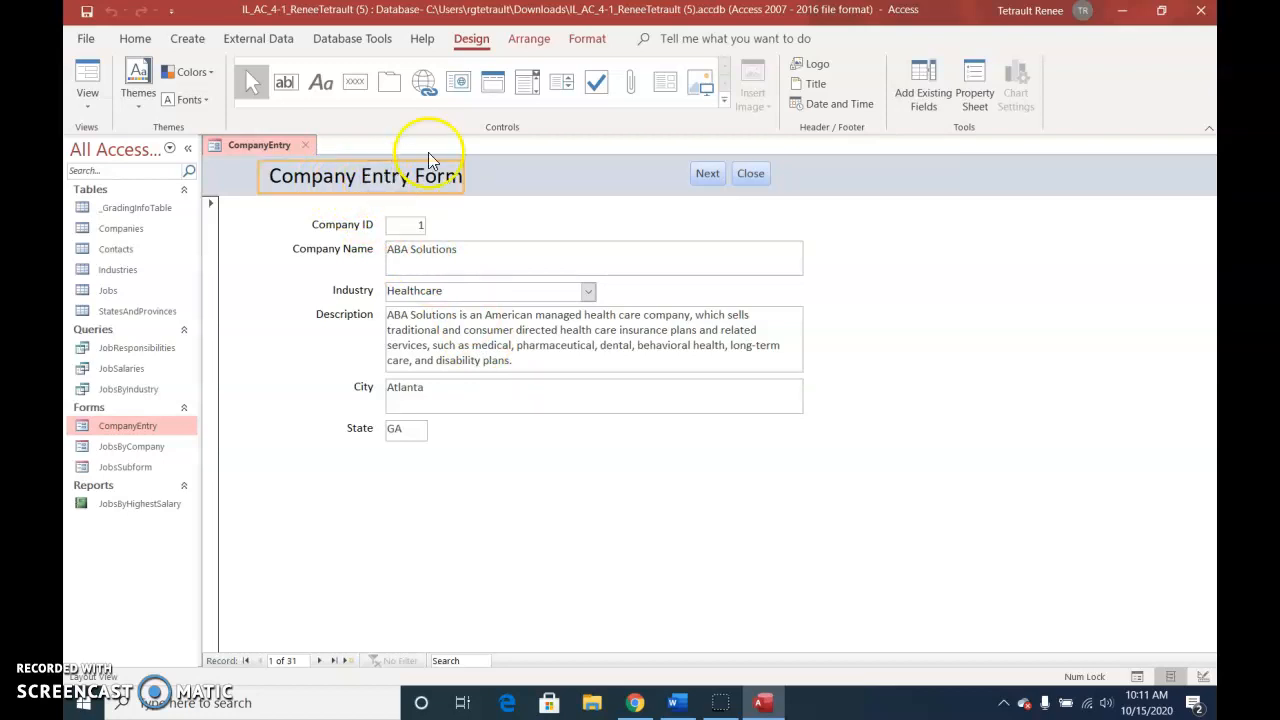
click(587, 40)
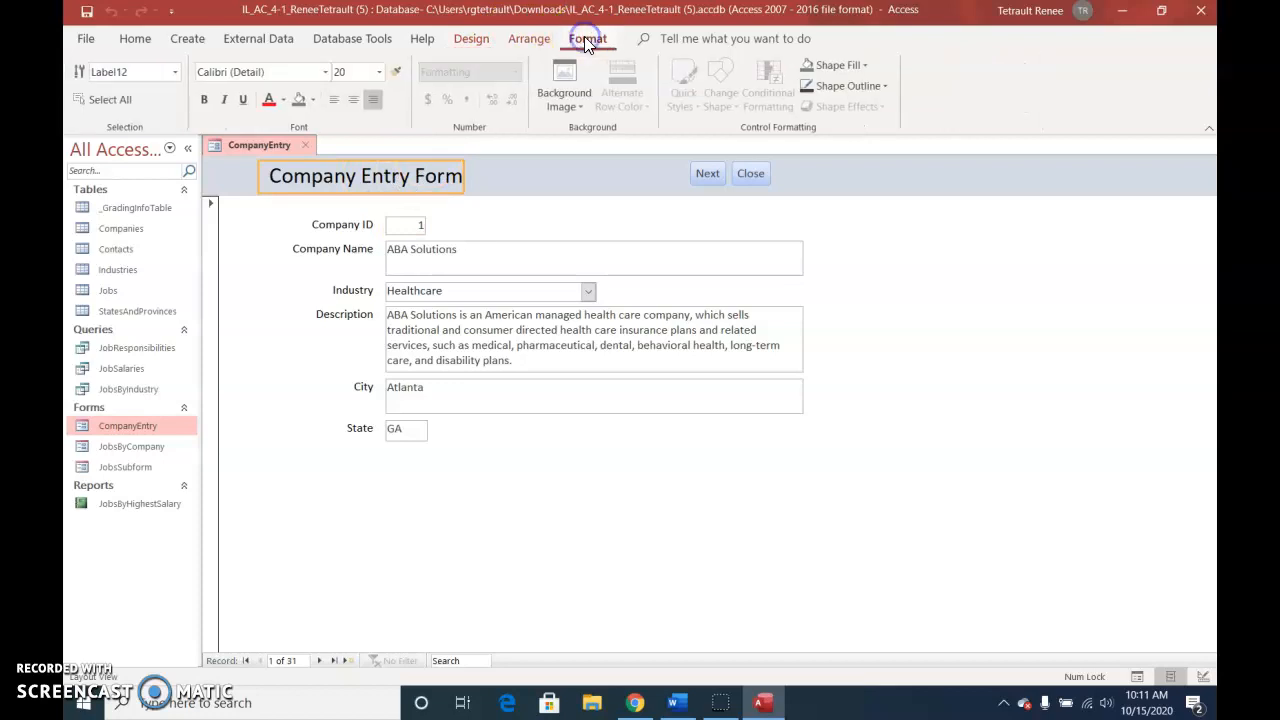
click(204, 98)
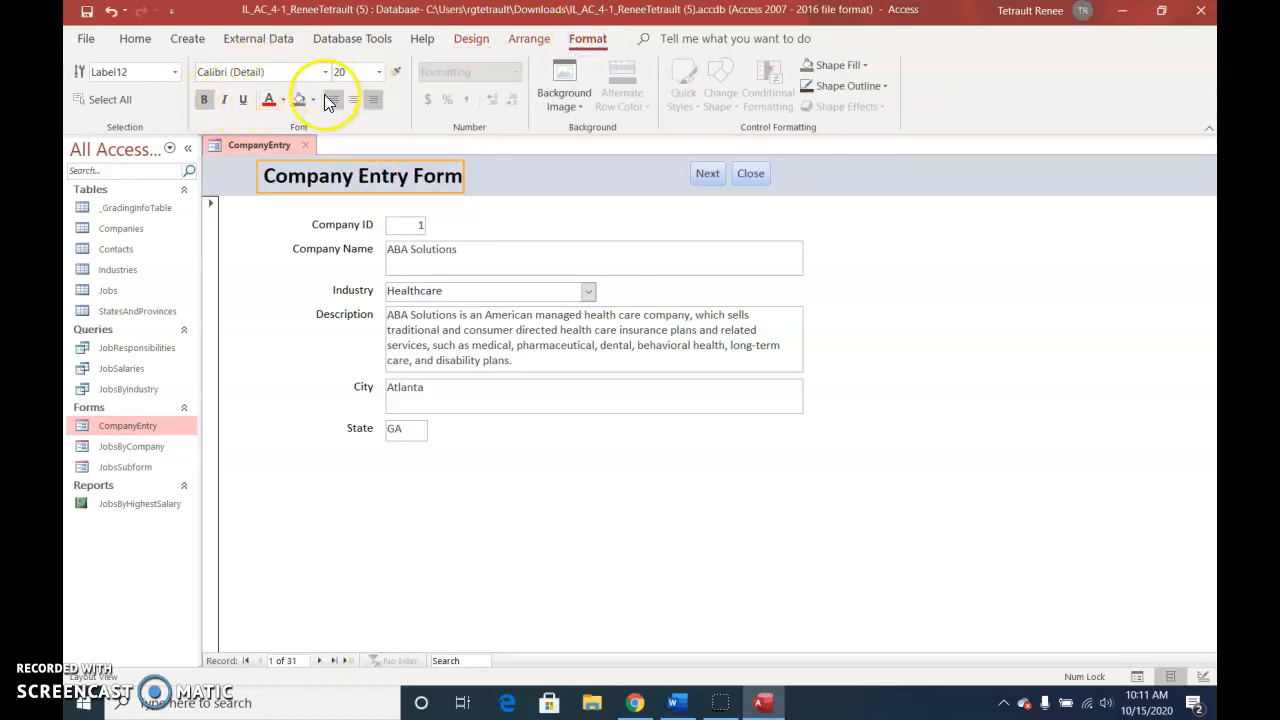
click(285, 102)
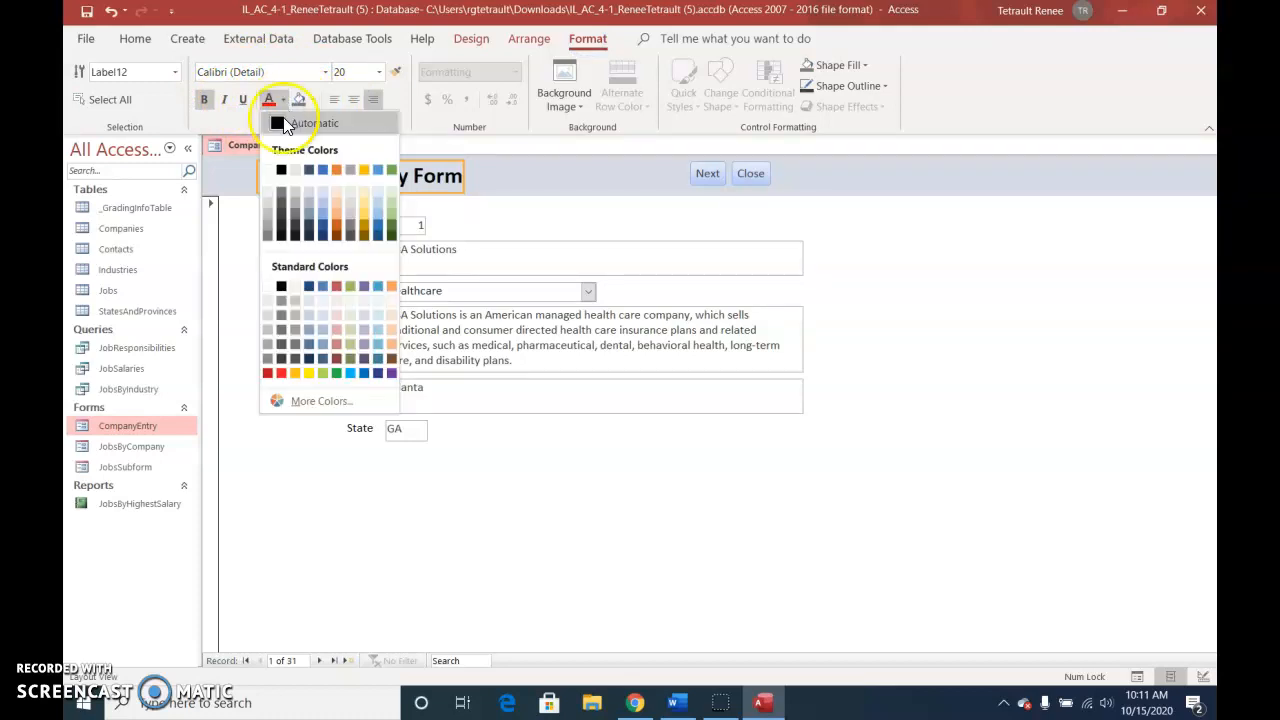
click(310, 289)
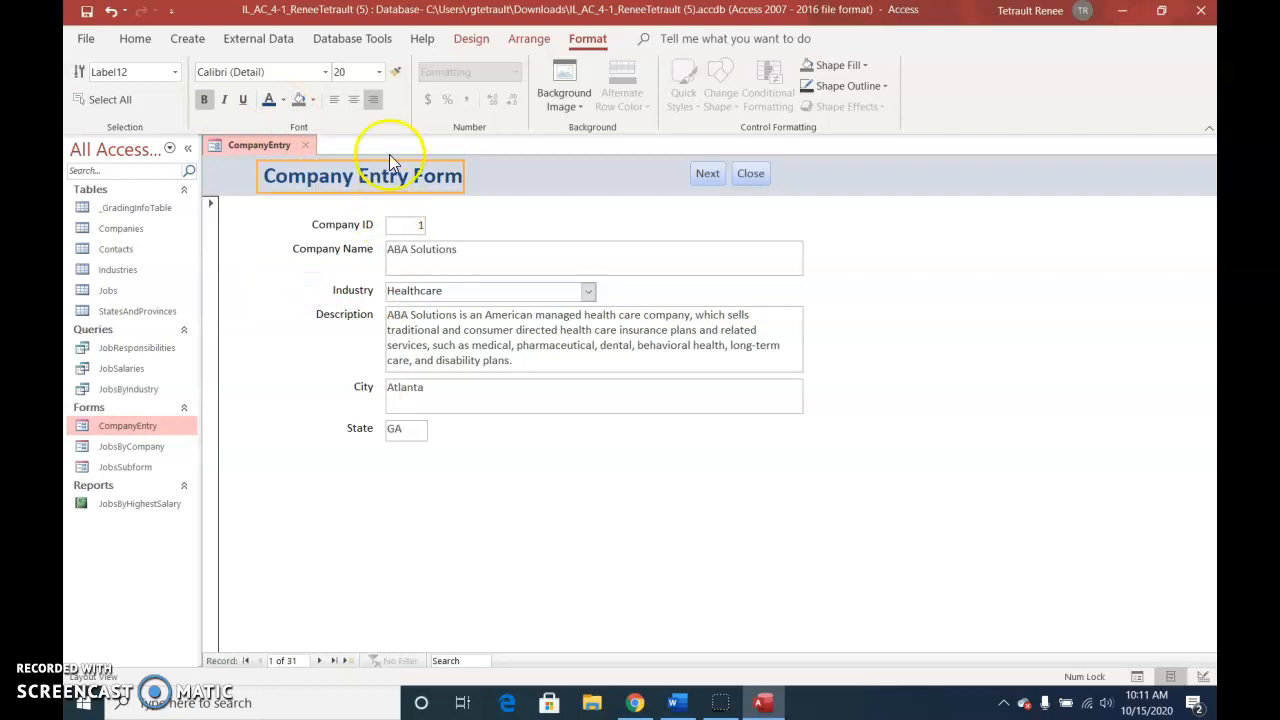
click(379, 72)
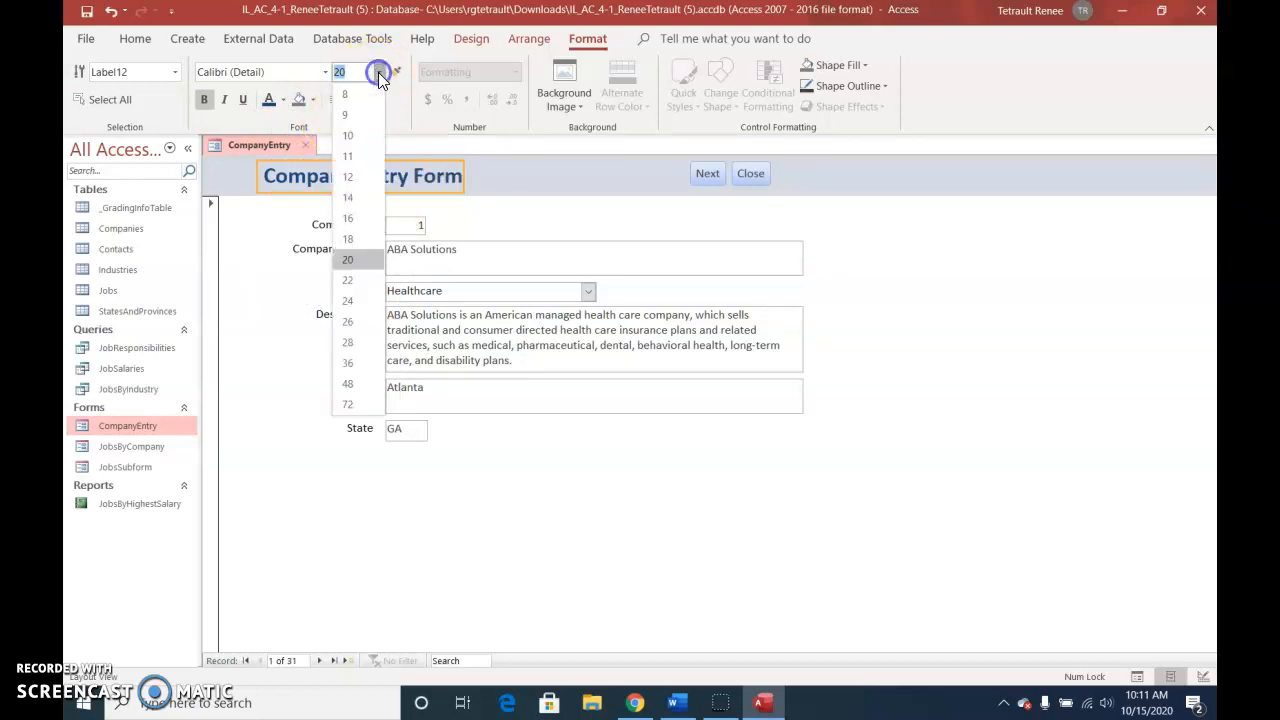
click(355, 298)
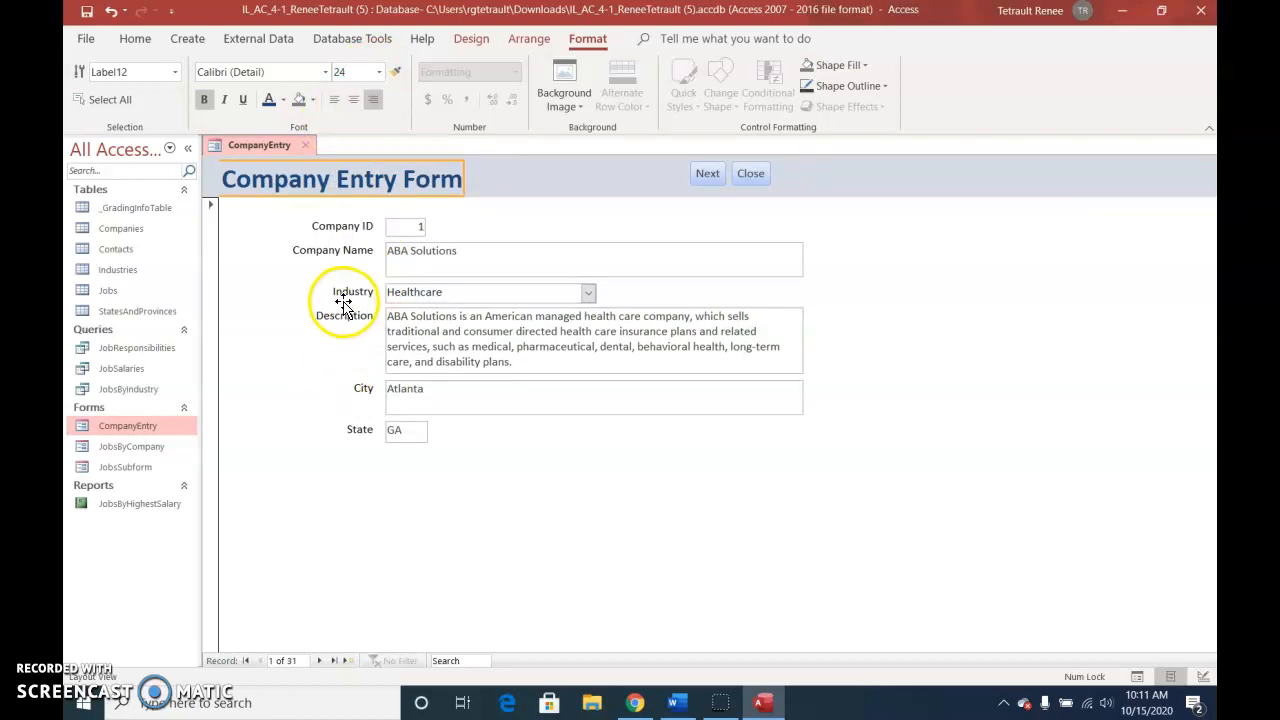
Change the Industry label to read Primary Industry and delete the Next button from the form header.
click(351, 295)
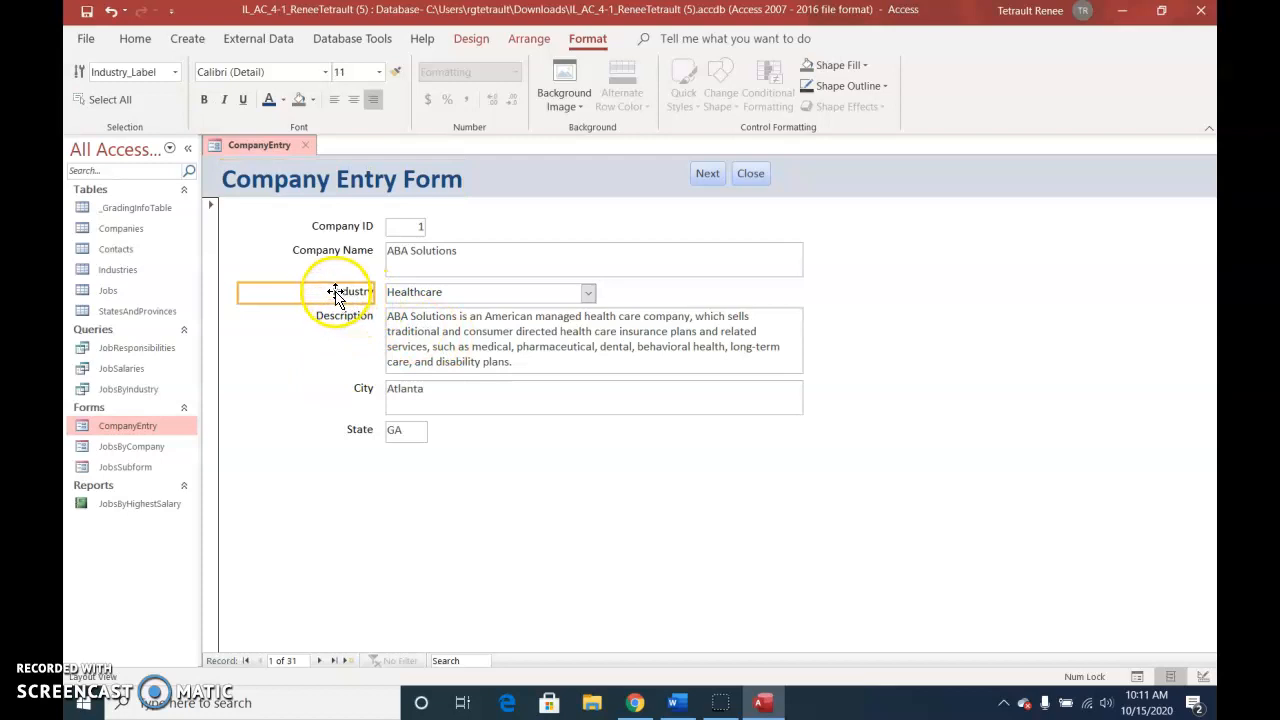
click(345, 292)
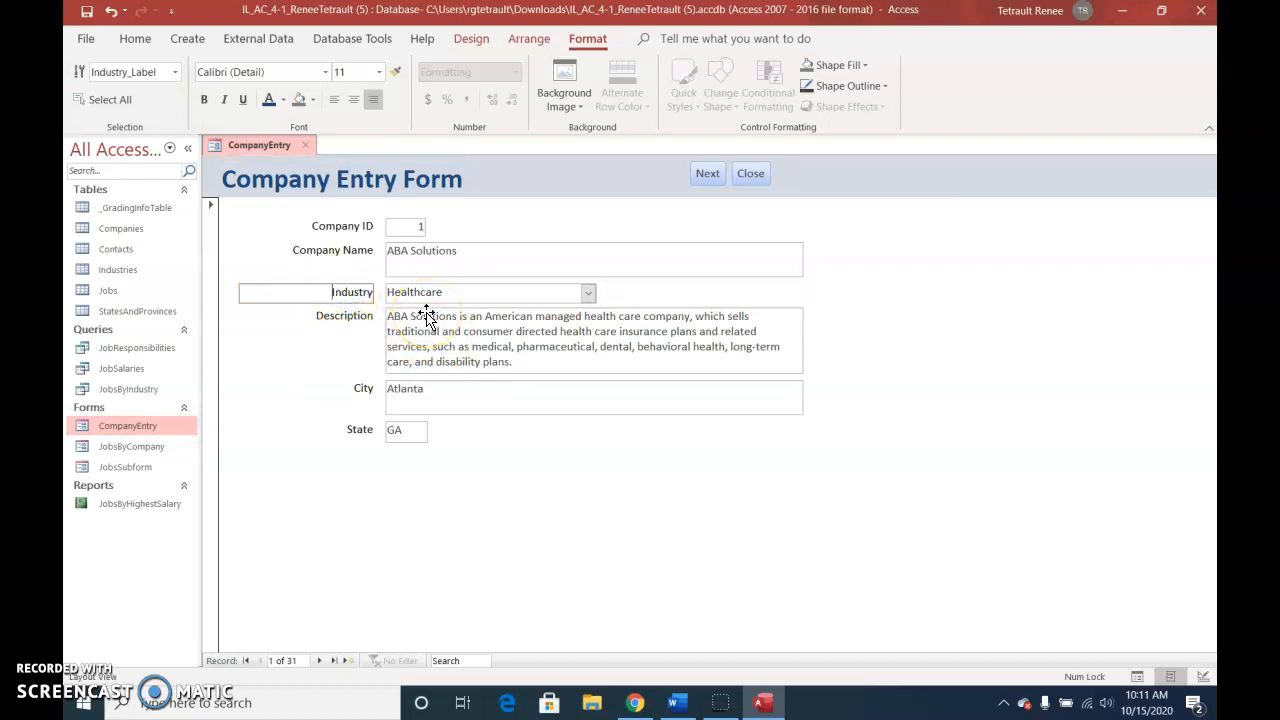
text(Primary)
key(Return)
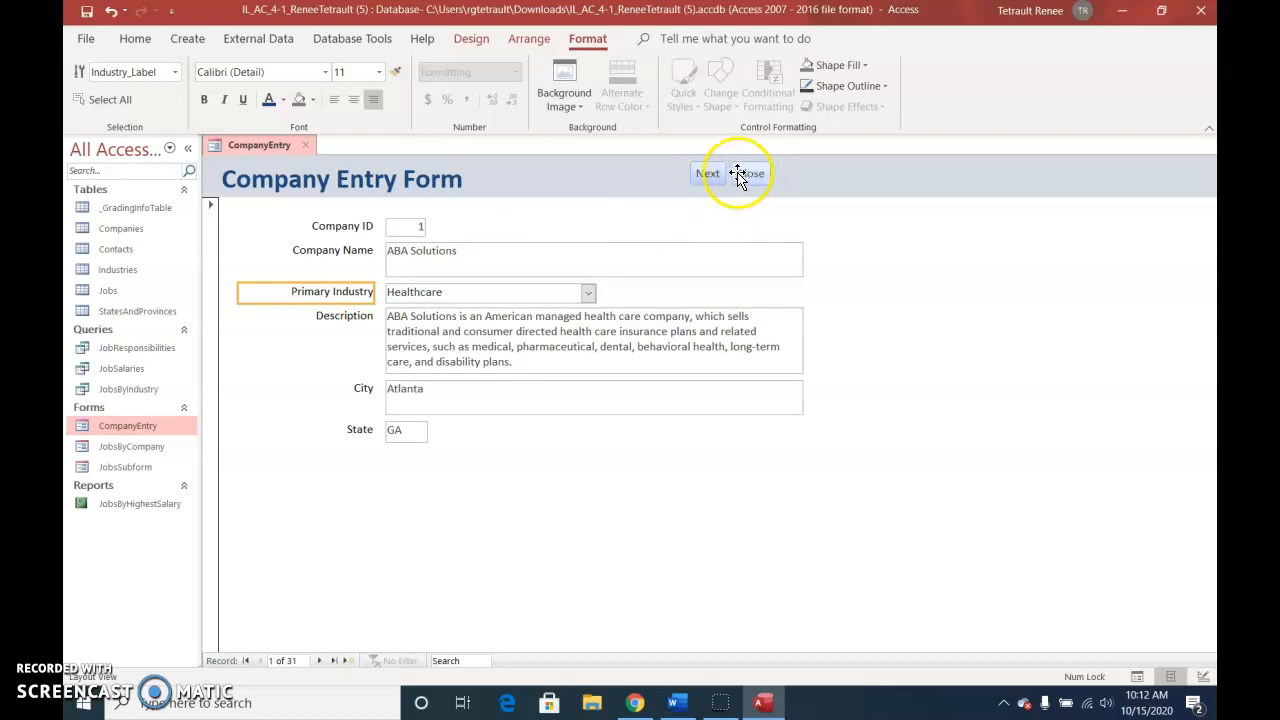
click(706, 175)
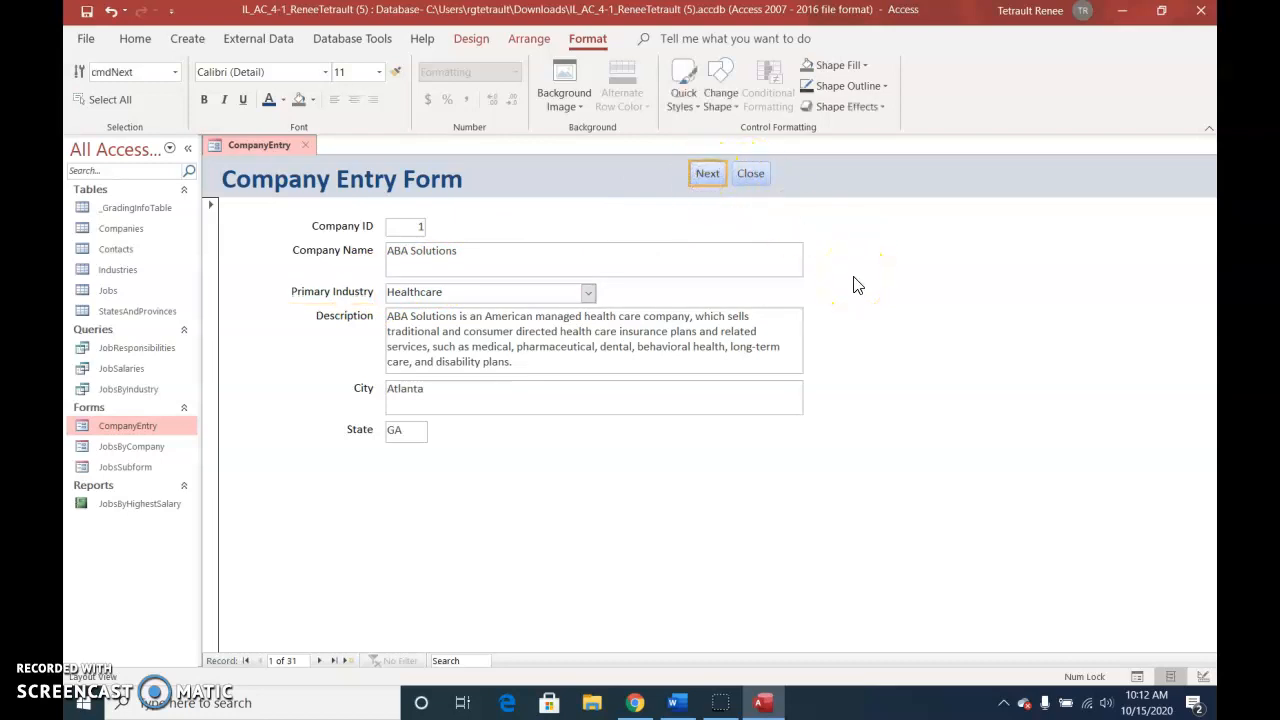
key(Delete)
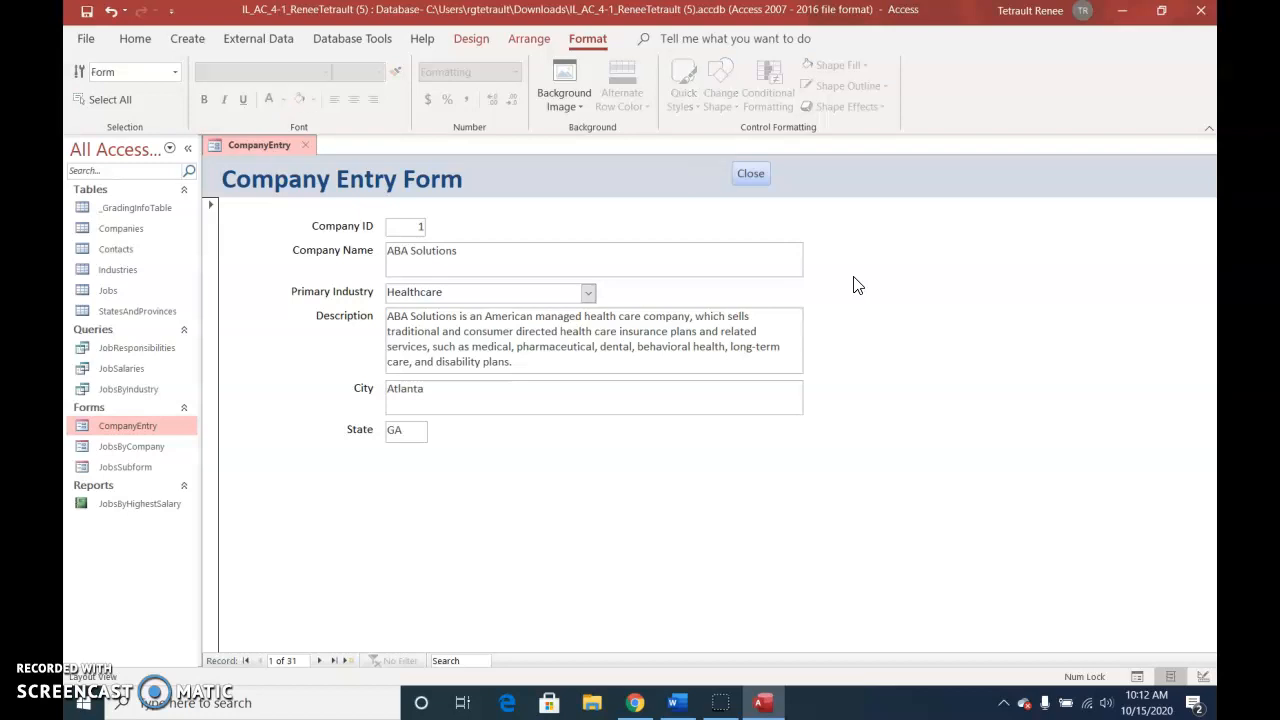
Give the Close button the solid blue quick style, an oval shape and a transparent outline.
click(751, 177)
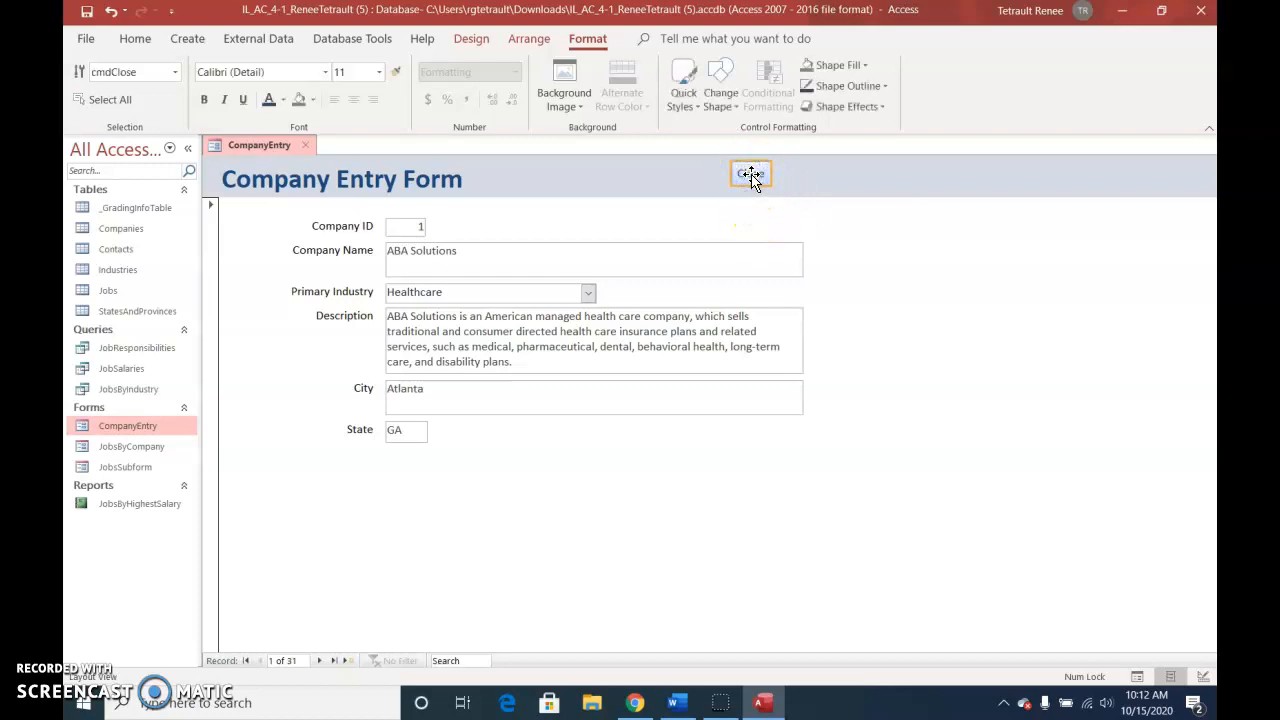
click(688, 100)
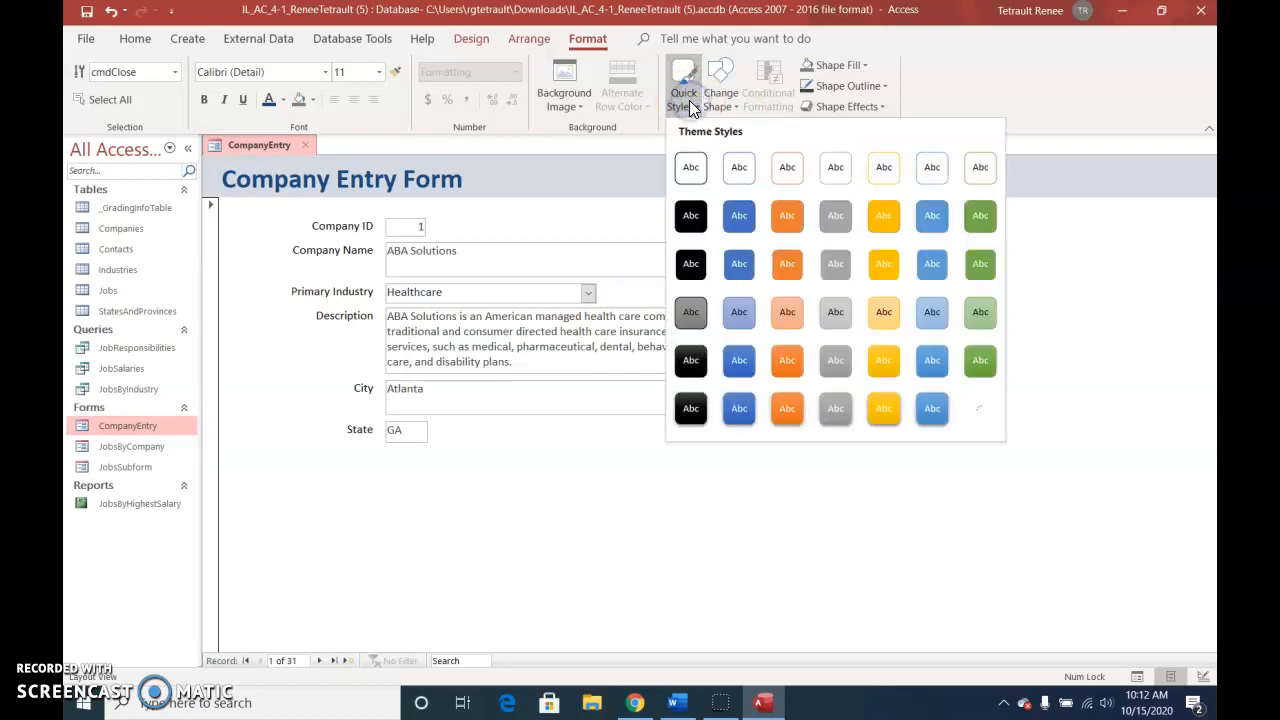
click(743, 227)
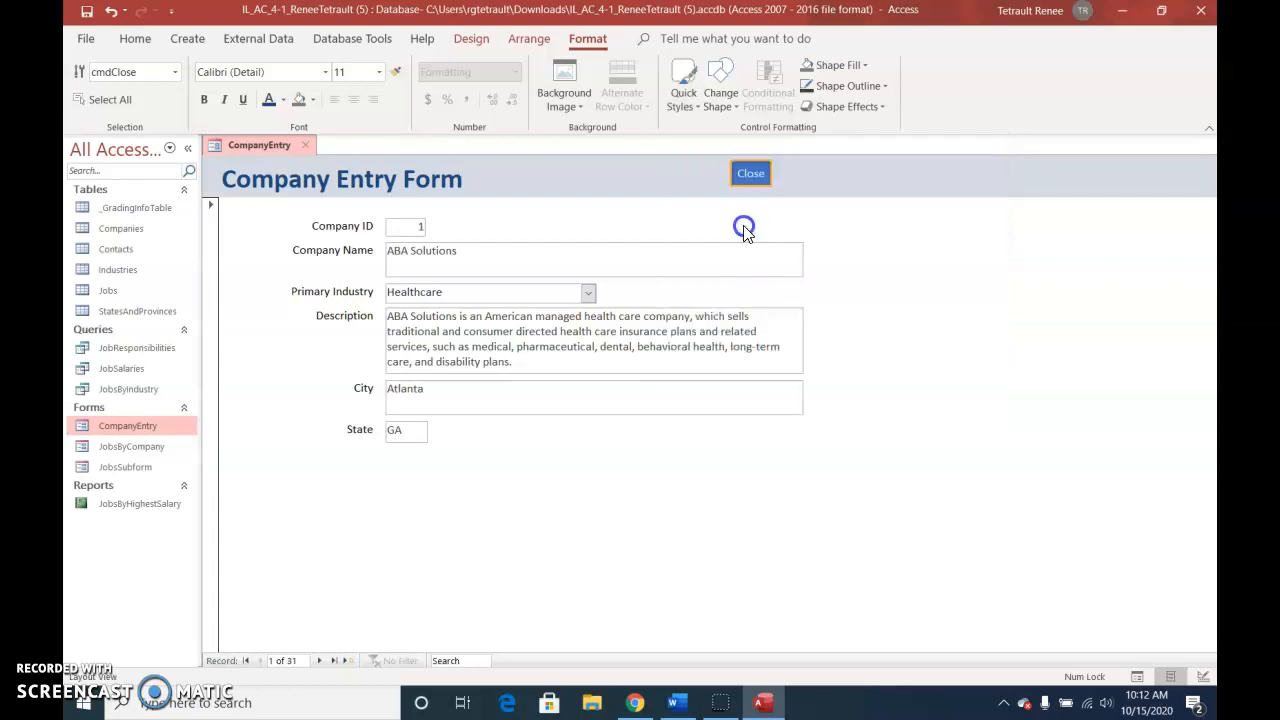
click(724, 94)
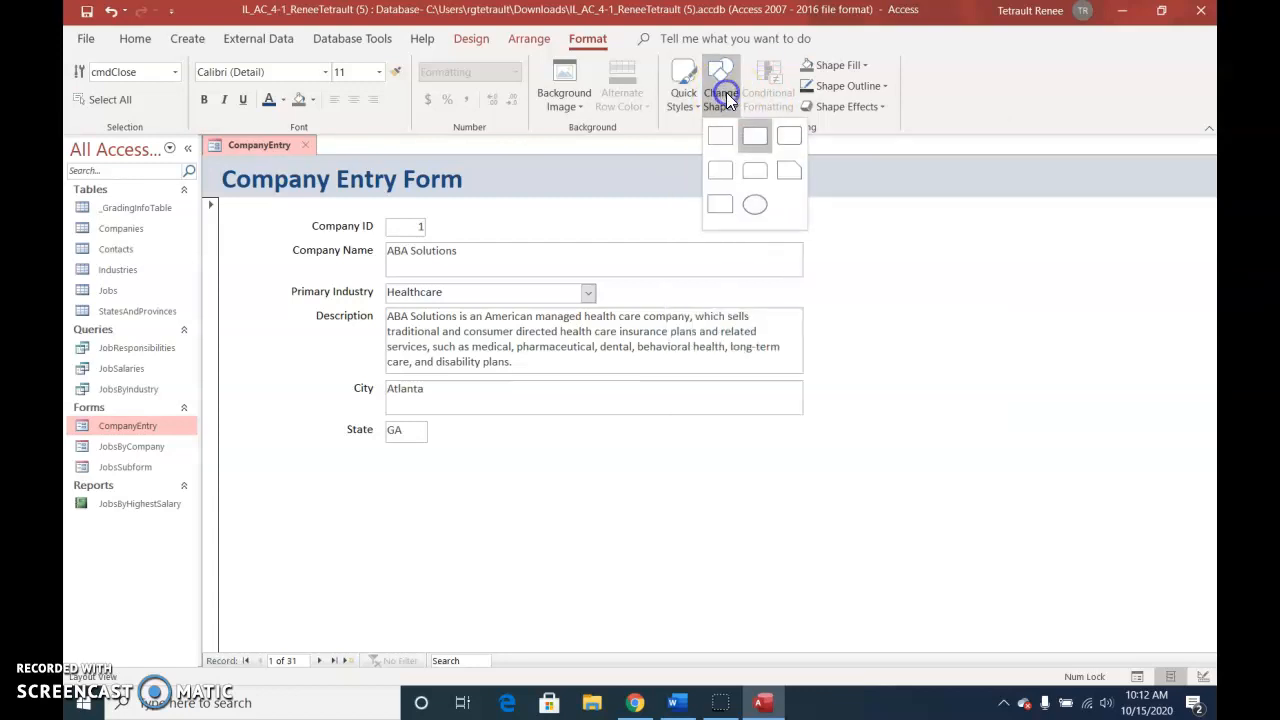
click(757, 205)
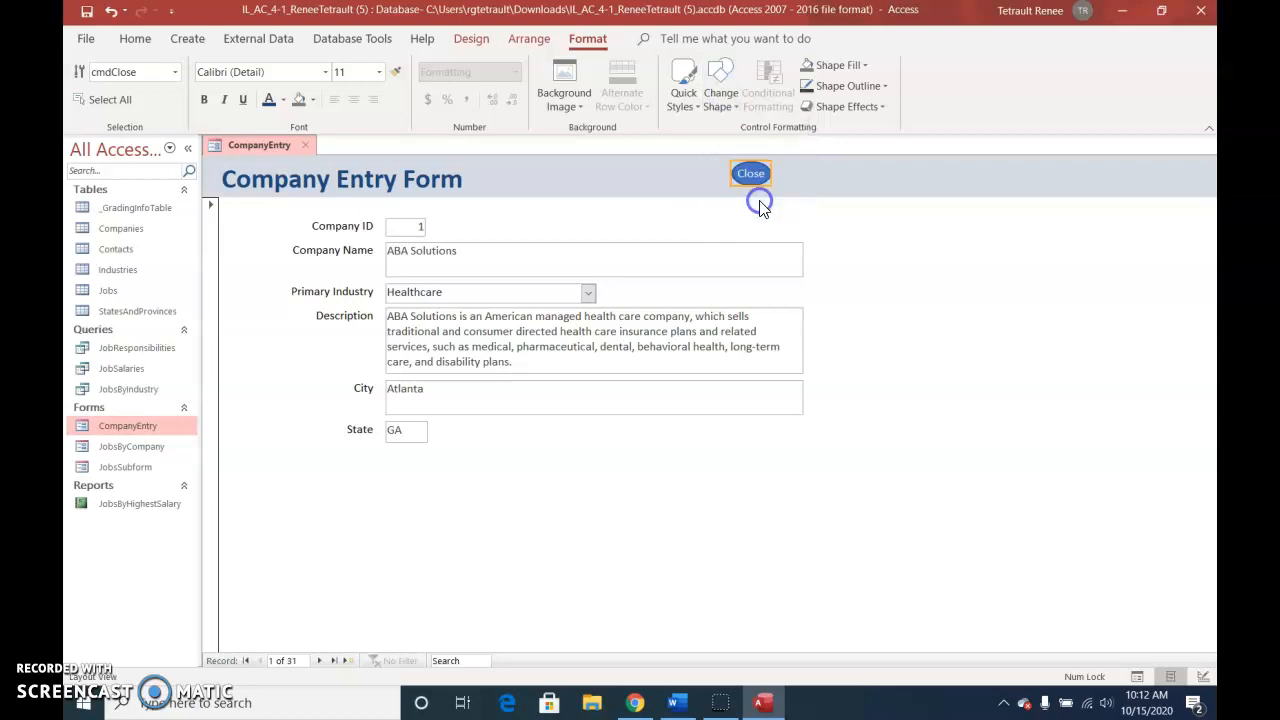
click(857, 89)
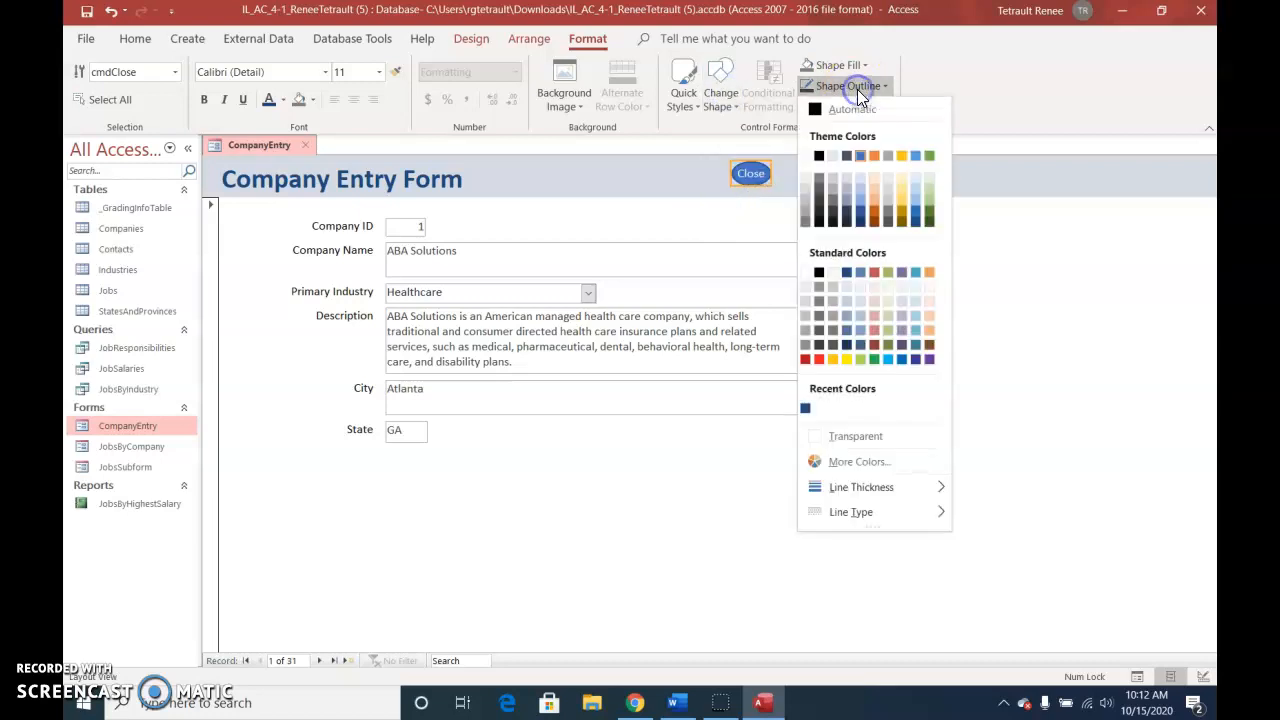
click(847, 439)
click(633, 178)
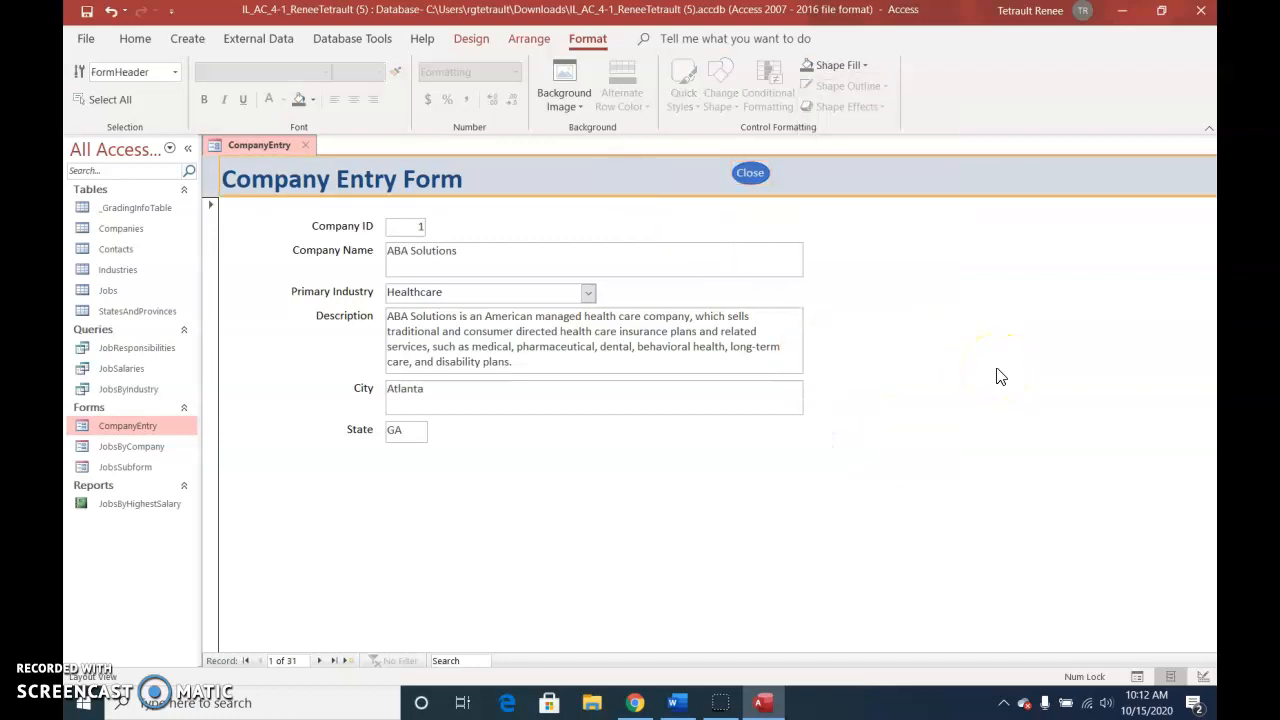
Center the value in the Company ID text box and switch the CompanyEntry form to Design View.
click(413, 228)
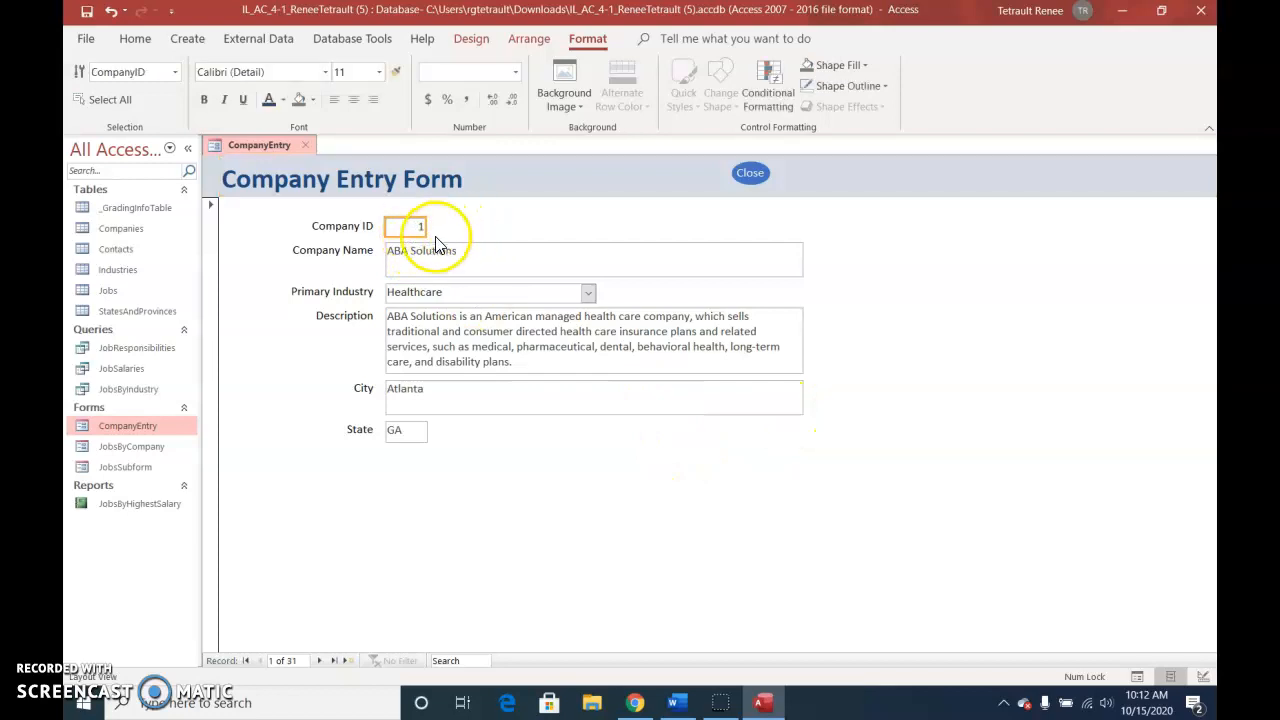
click(355, 101)
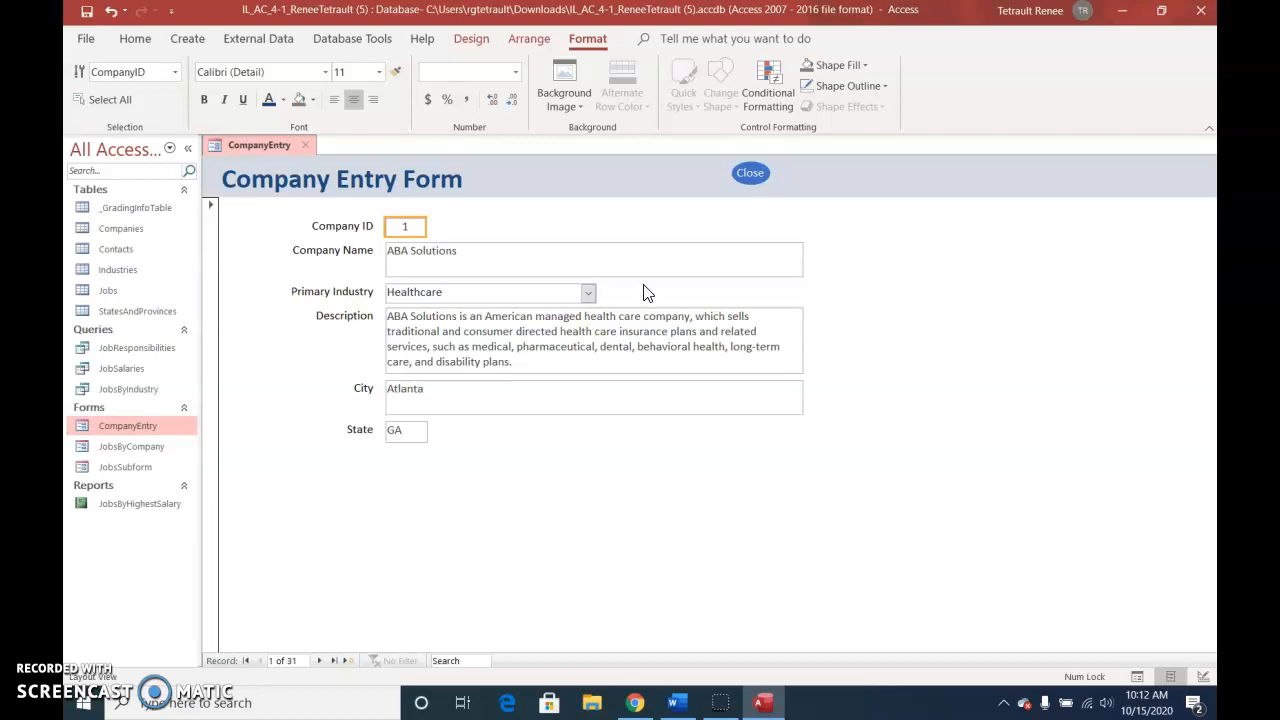
right_click(251, 150)
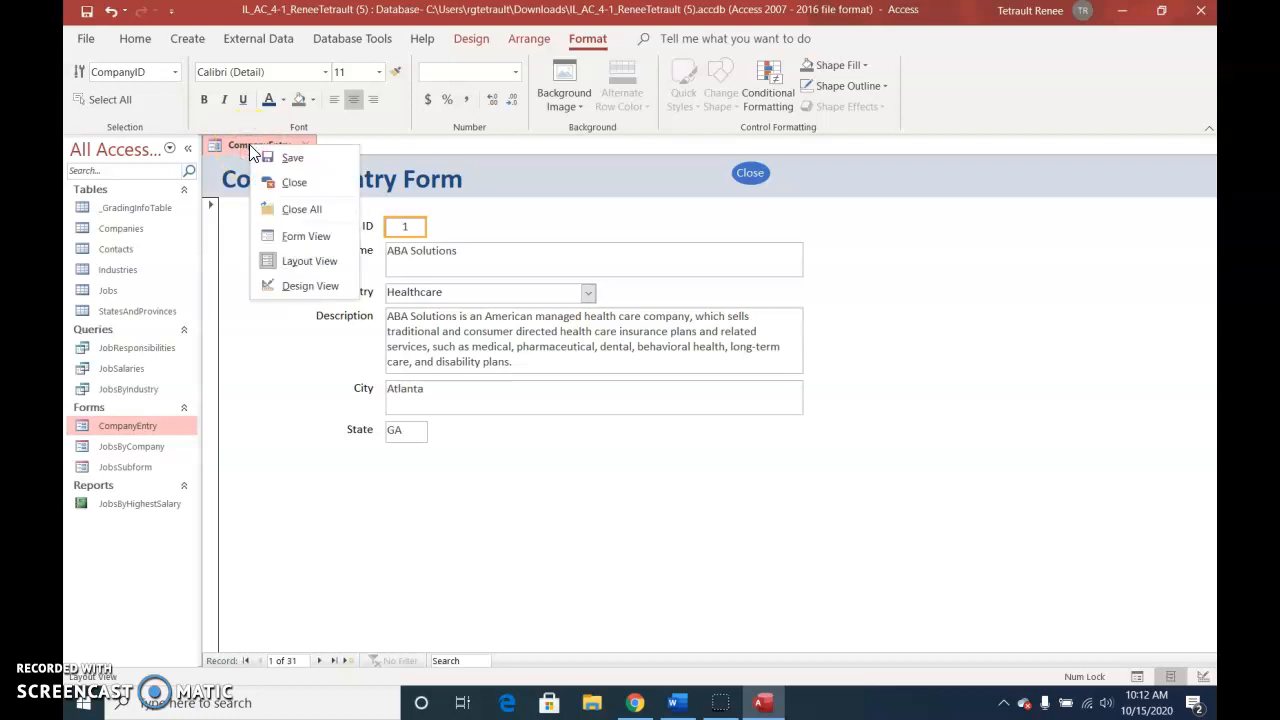
click(315, 286)
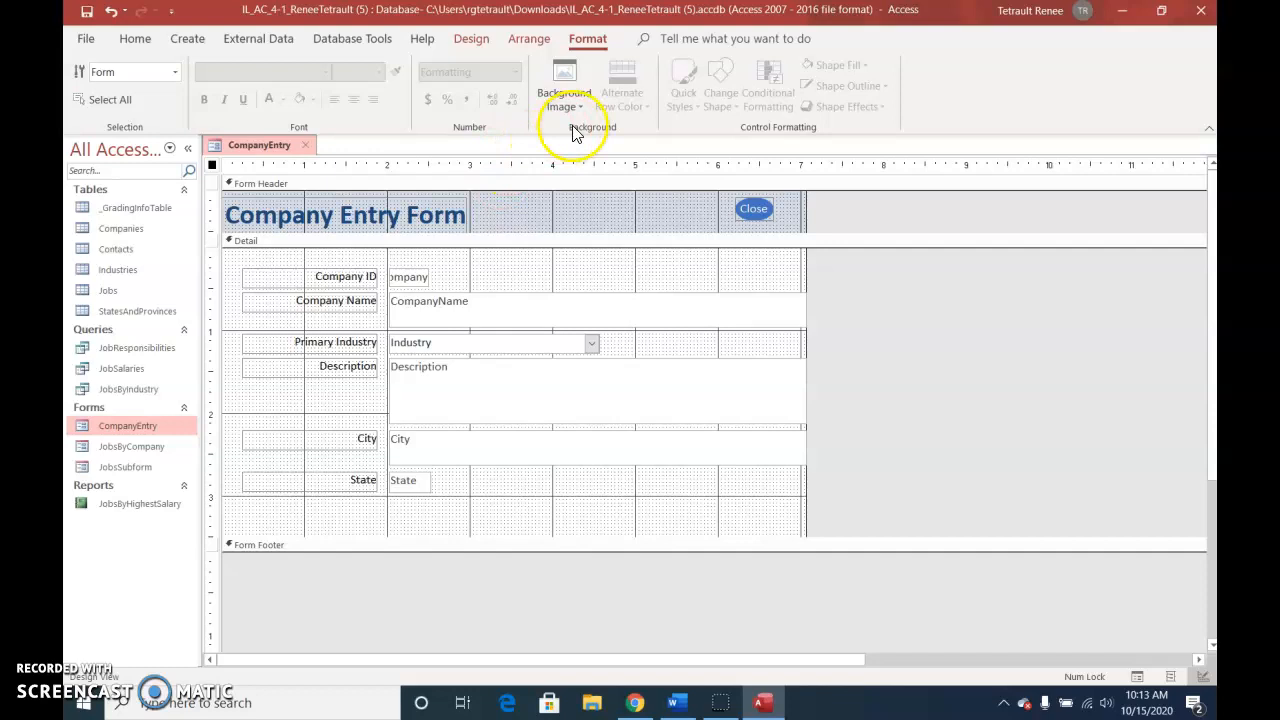
Add the existing Zipcode field to the Detail section below the State field.
click(470, 38)
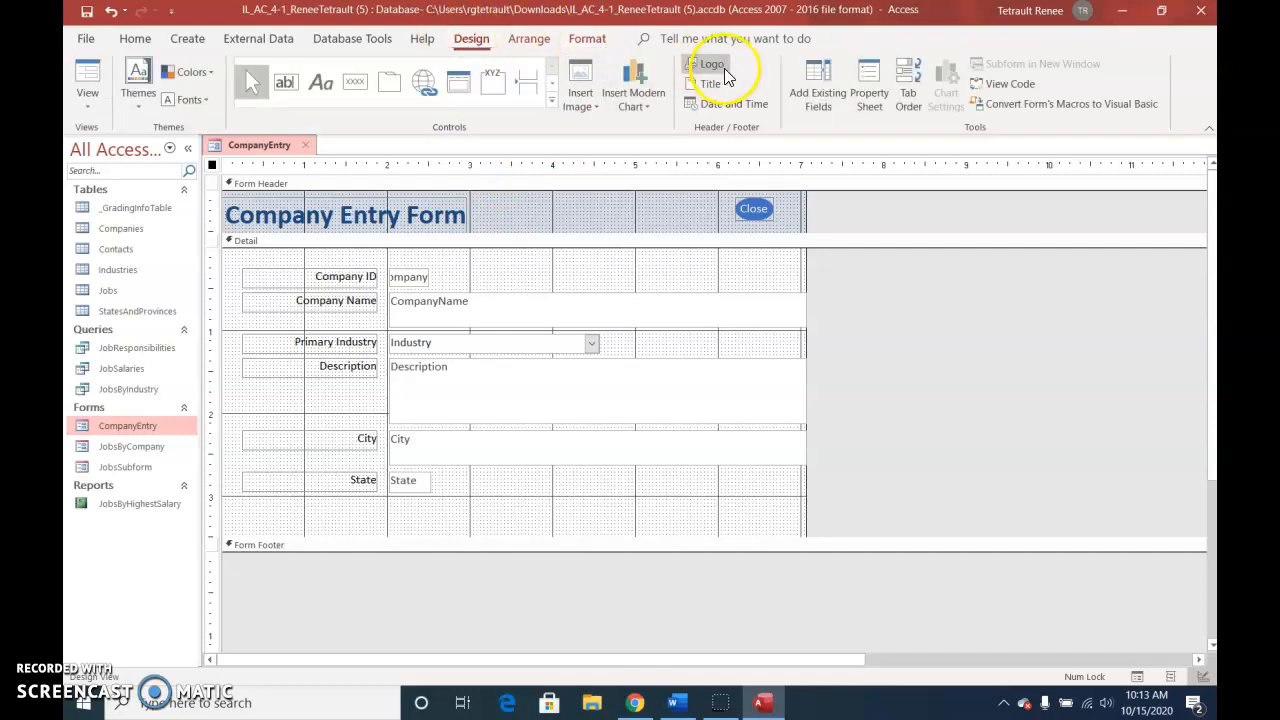
click(804, 93)
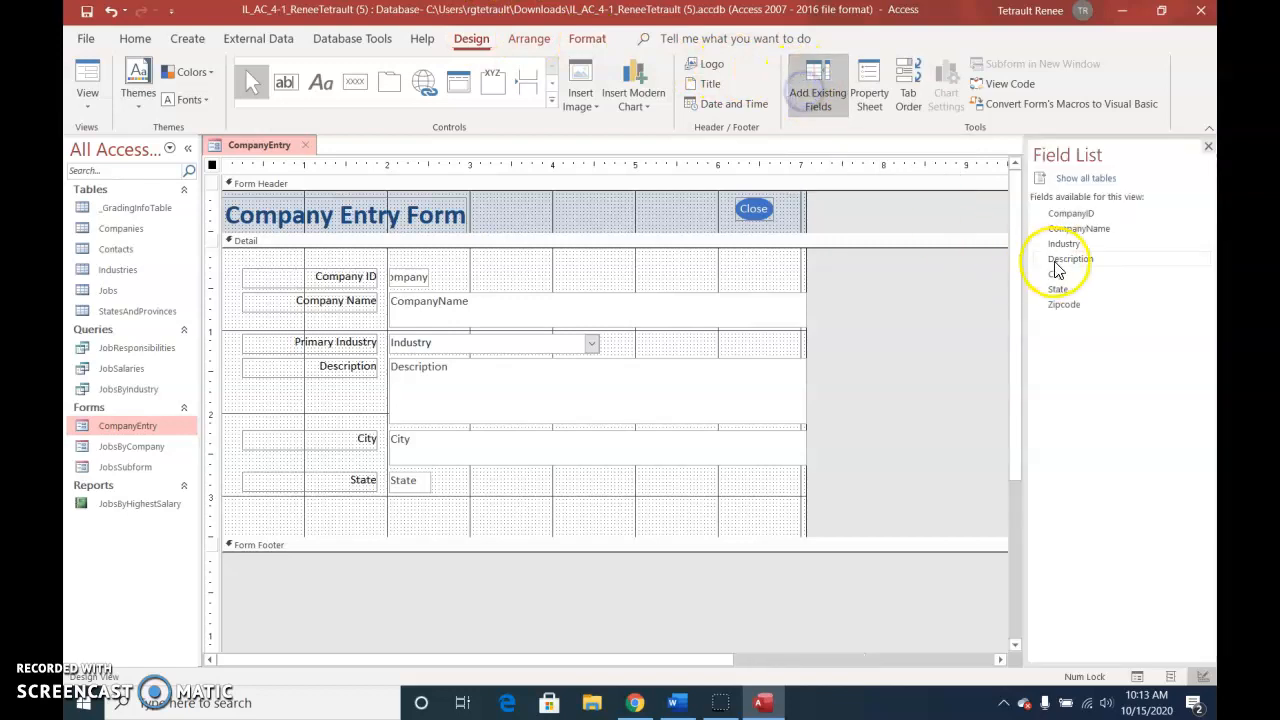
click(1078, 312)
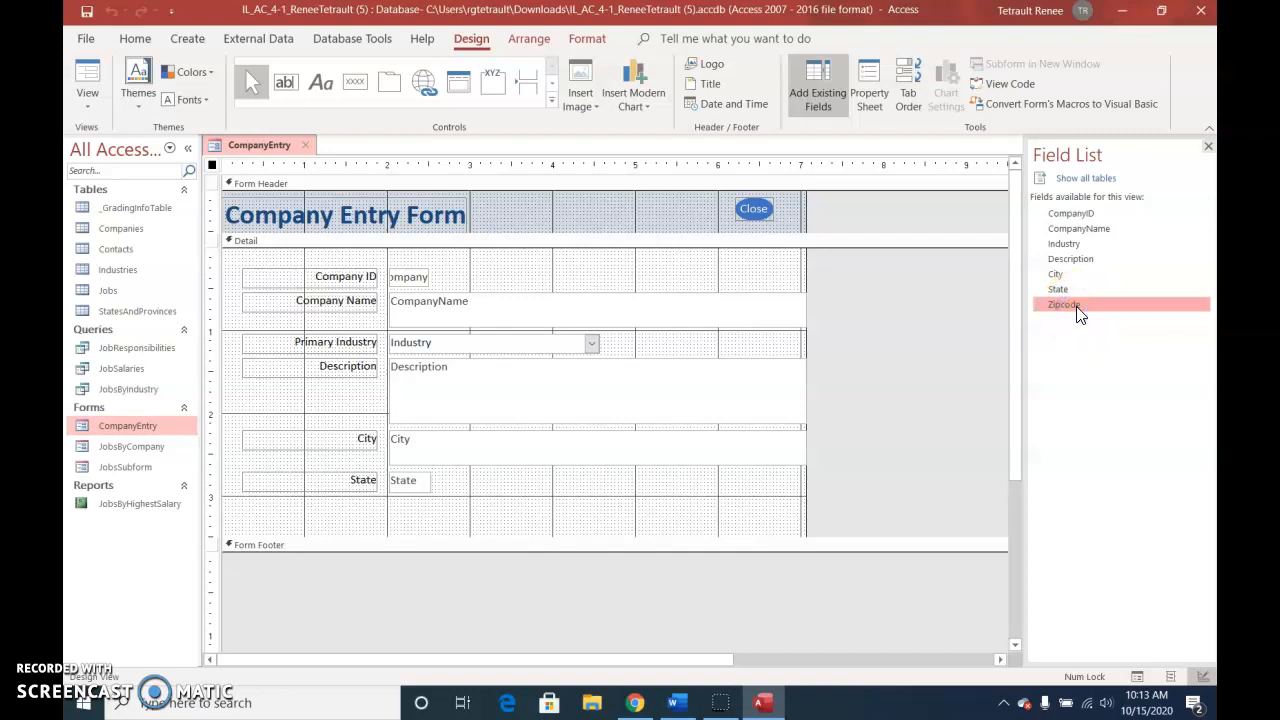
drag(1072, 312, 392, 519)
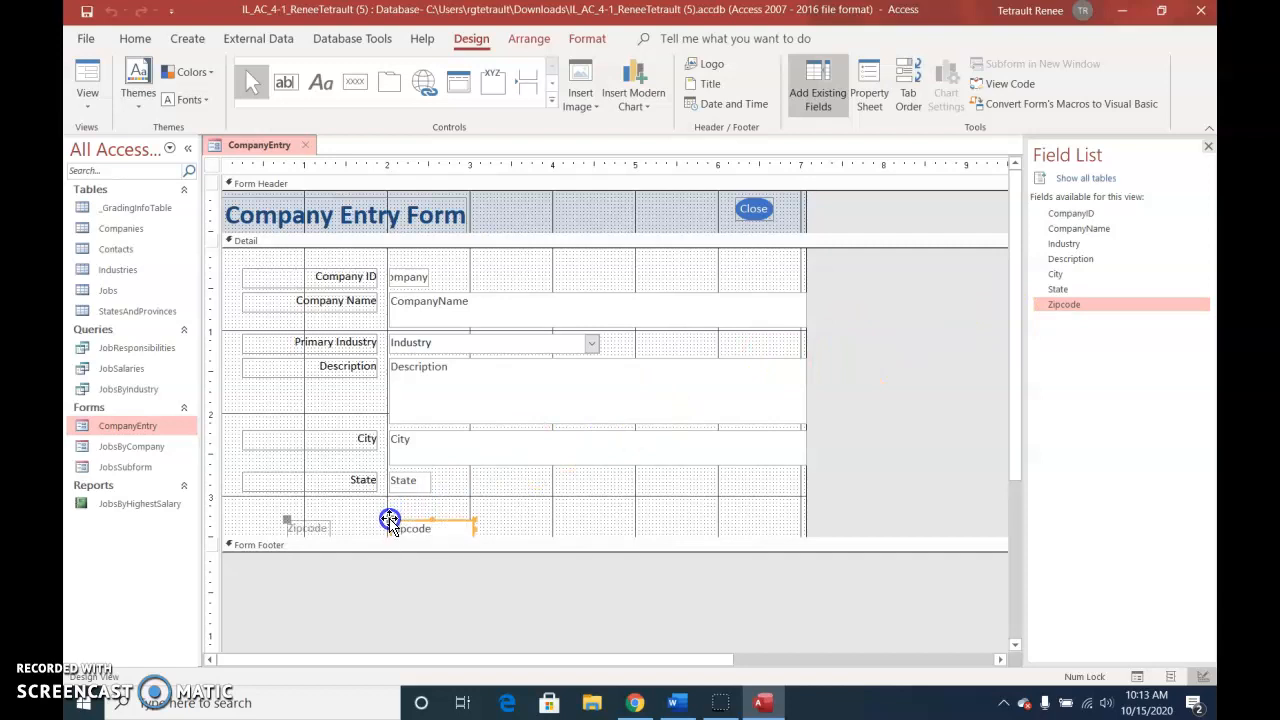
Position the Zipcode label close beside its text box and move the text box up beneath State.
click(286, 521)
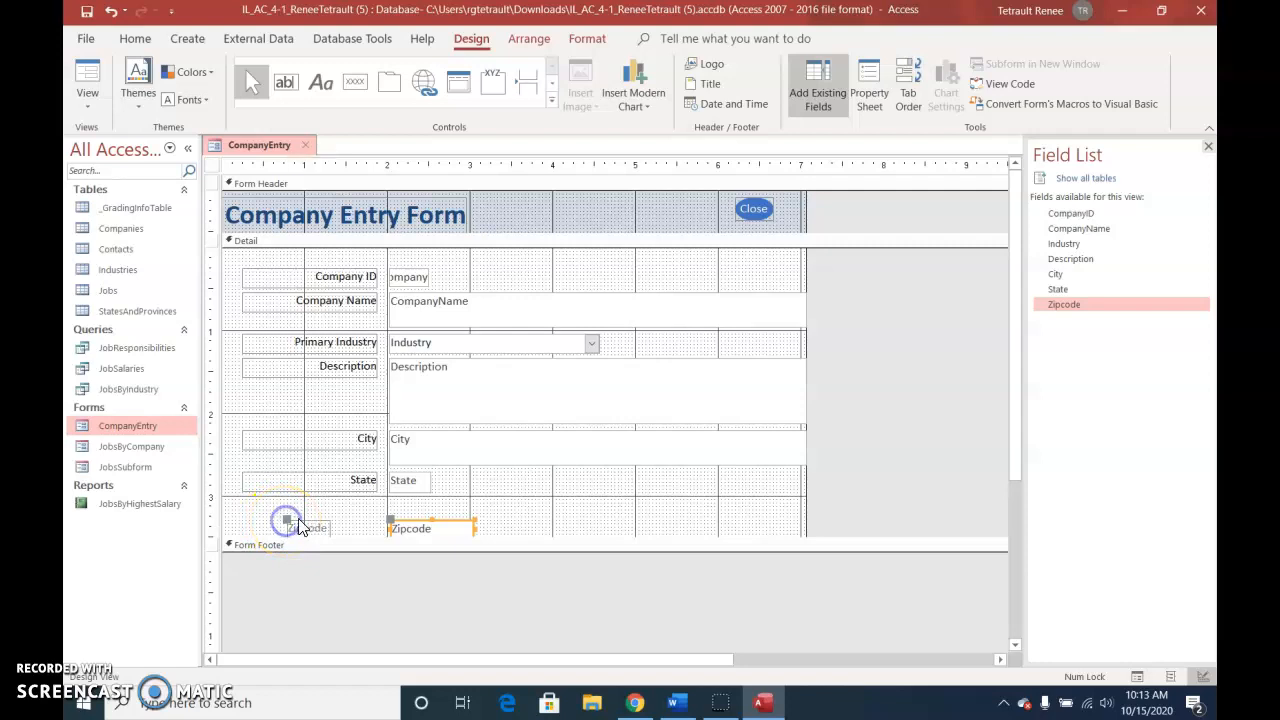
click(286, 521)
click(305, 533)
click(280, 518)
drag(286, 520, 390, 506)
click(410, 529)
Change the caption of the Zipcode field's label to ZIP.
click(357, 513)
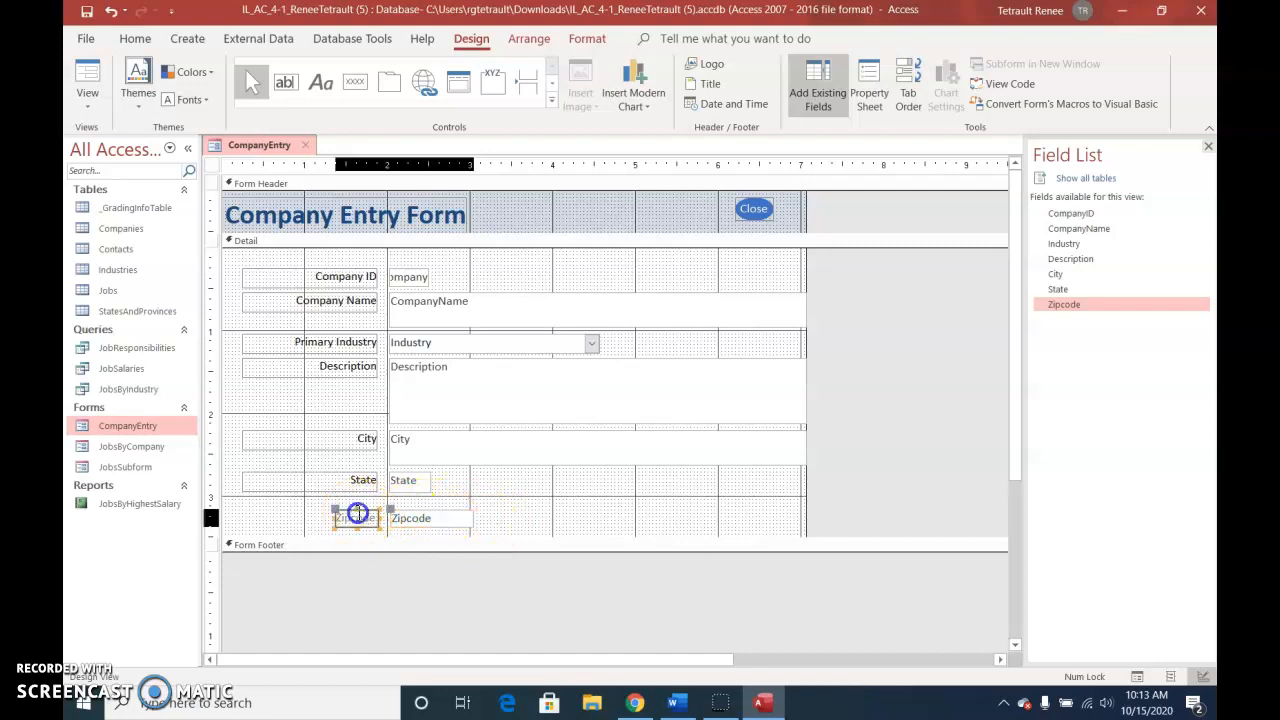
double_click(357, 513)
drag(375, 518, 338, 514)
key(BackSpace)
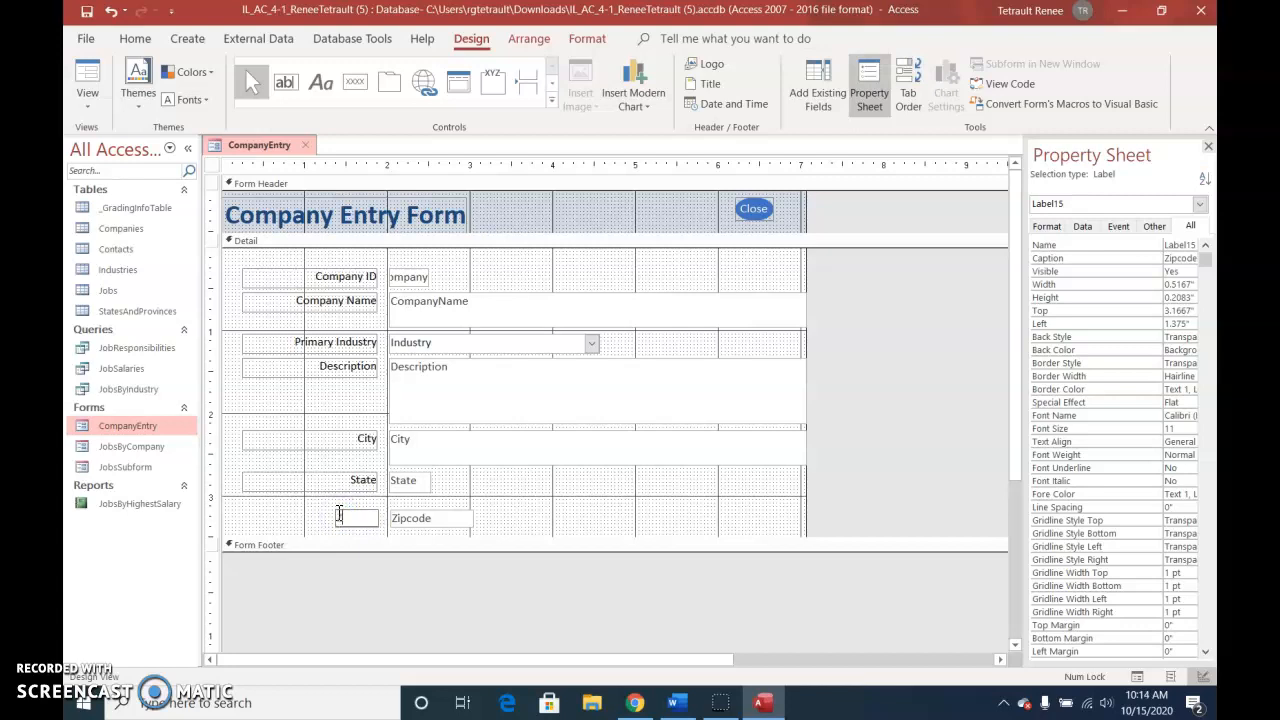
text(ZIP)
click(490, 425)
click(504, 362)
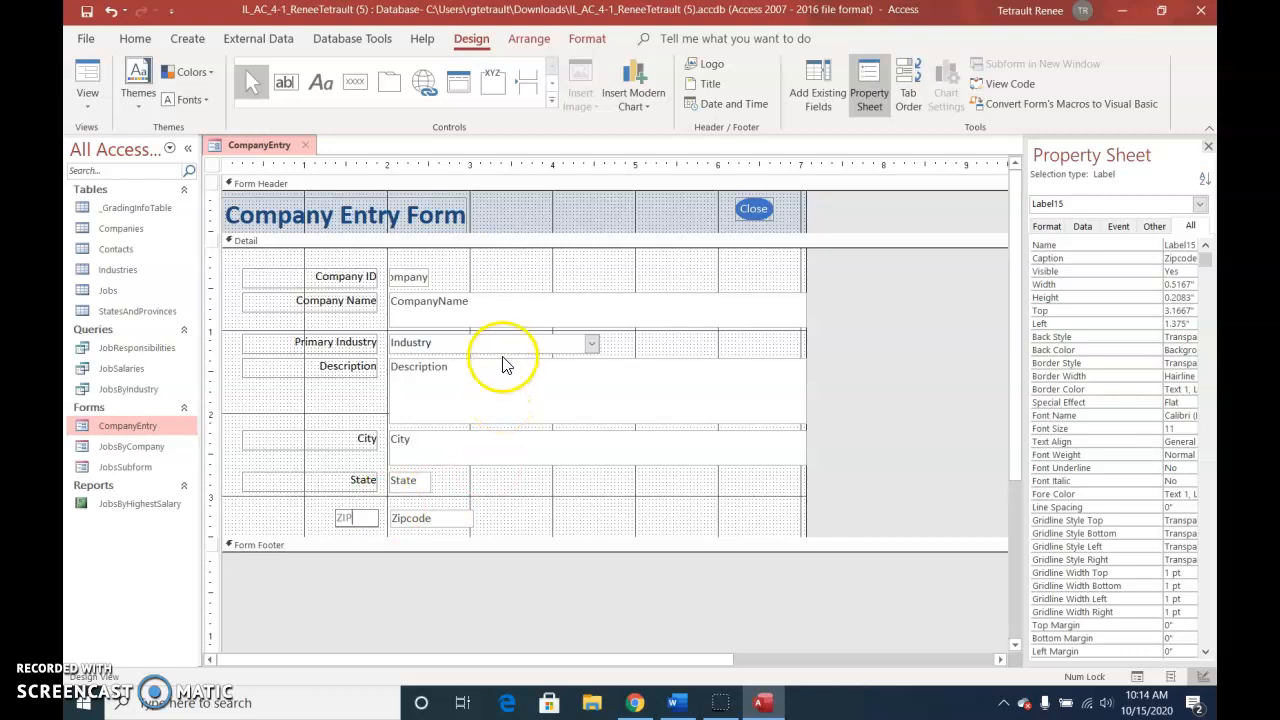
Format the ZIP label with the Automatic (black) font color and right alignment.
click(590, 40)
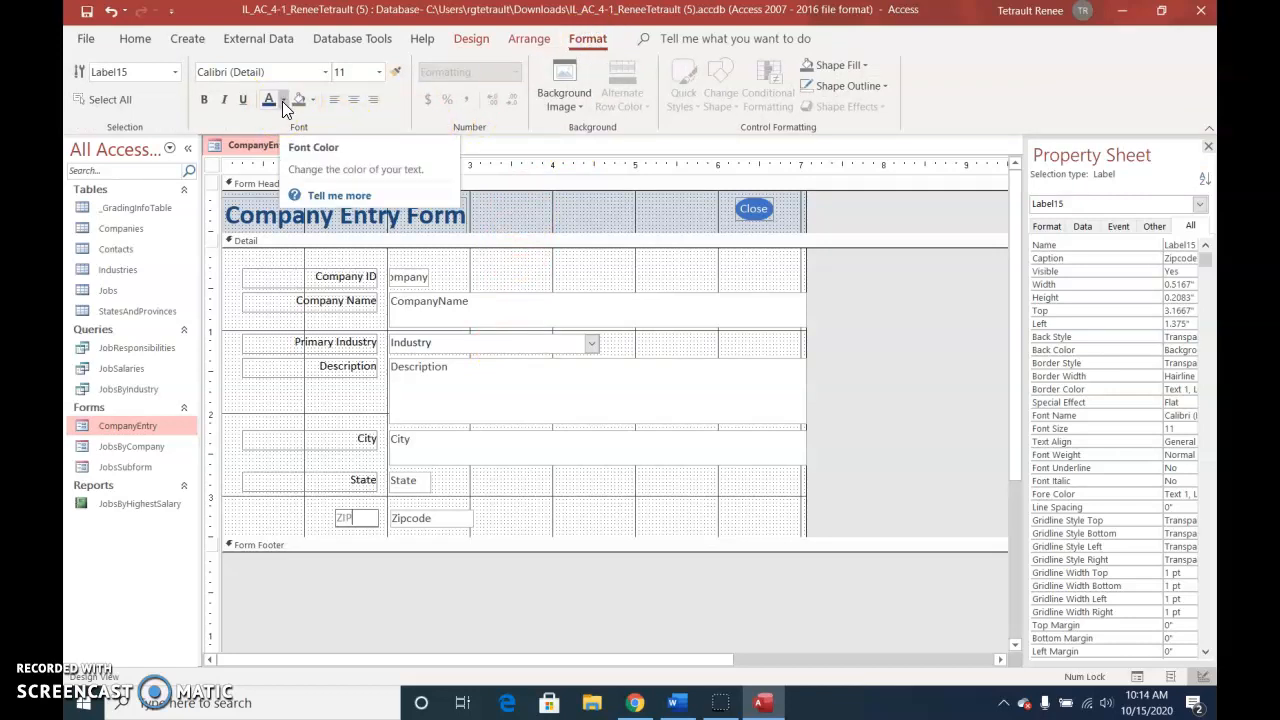
click(282, 101)
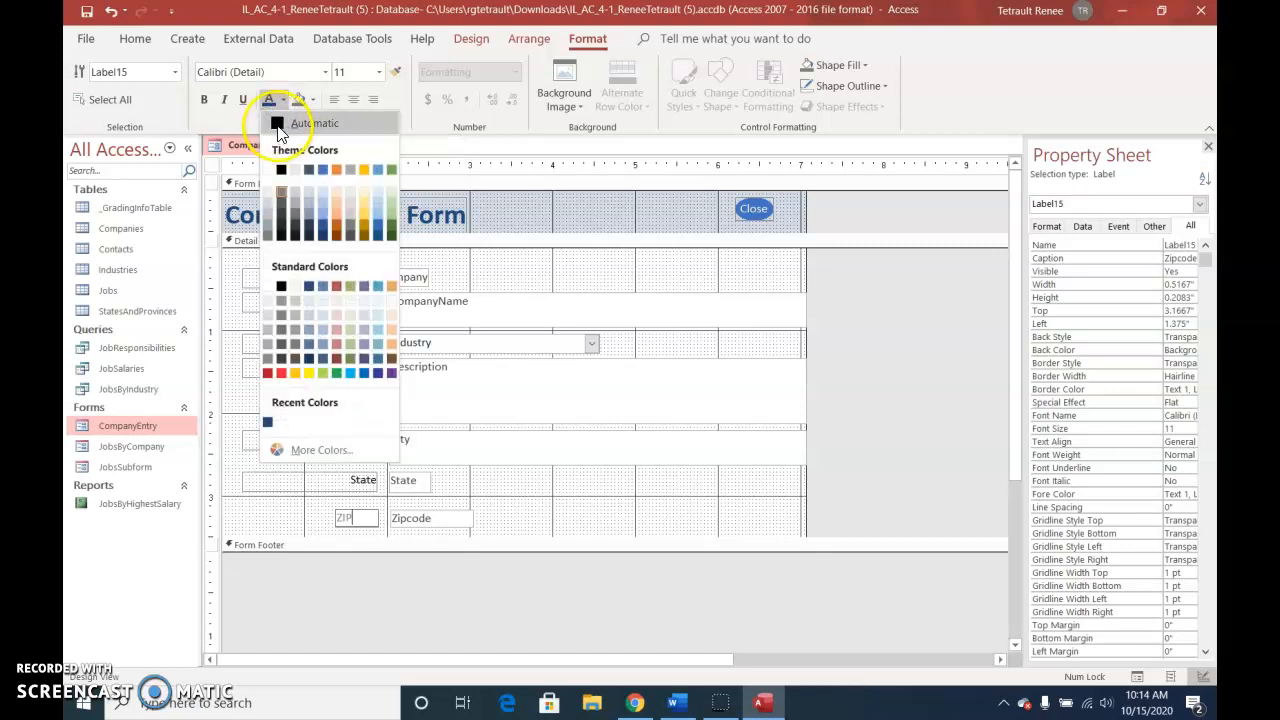
click(279, 124)
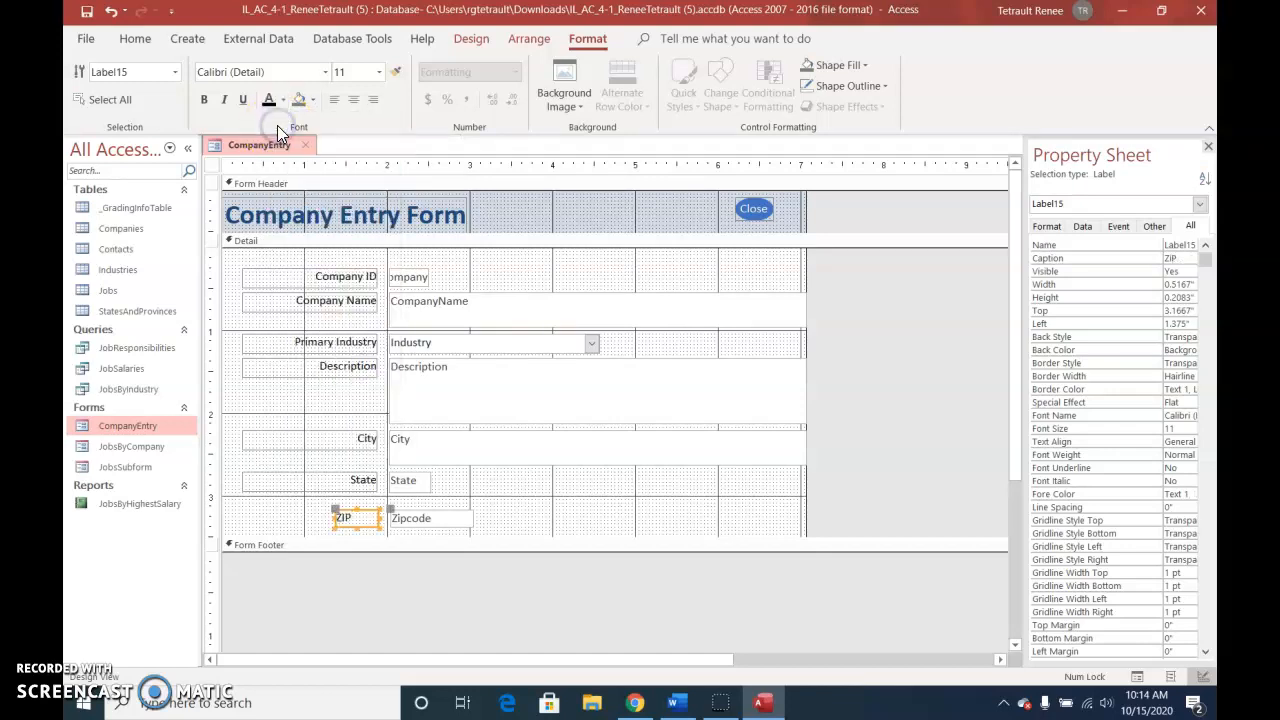
click(372, 99)
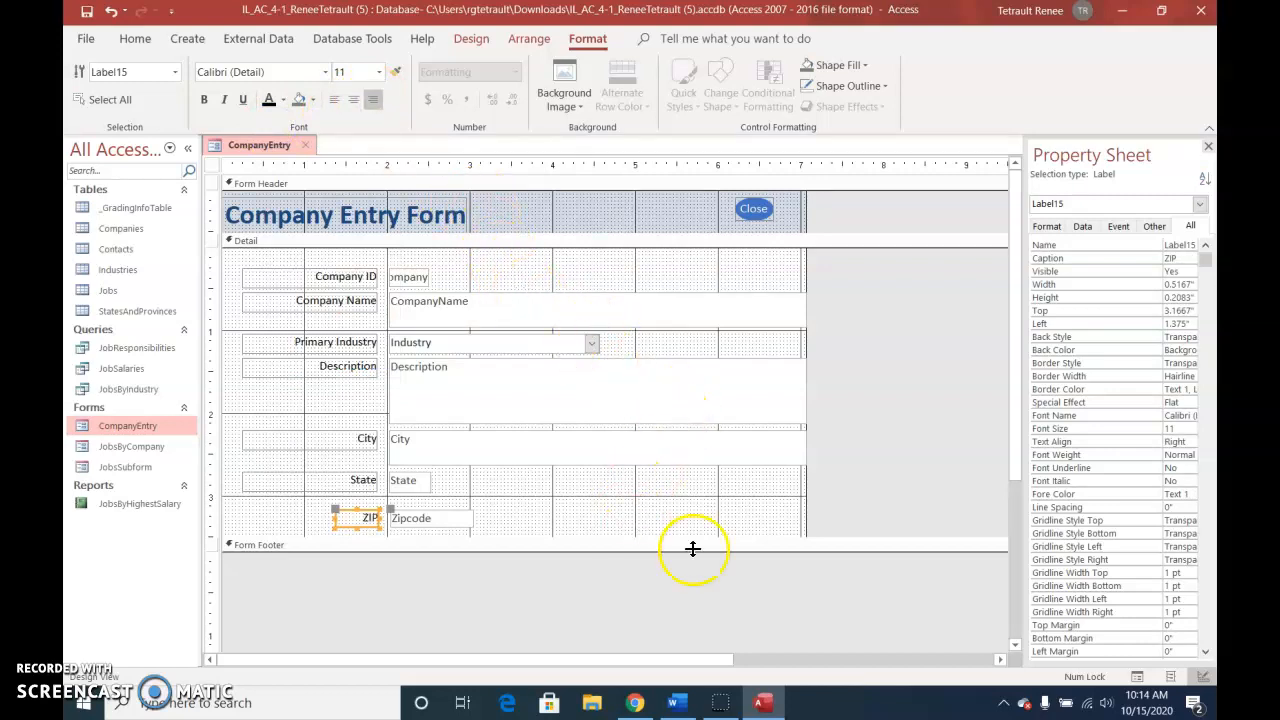
Expand the Form Footer section to about 0.5 inch high and add a label reading JCL Talent at its left side.
click(565, 493)
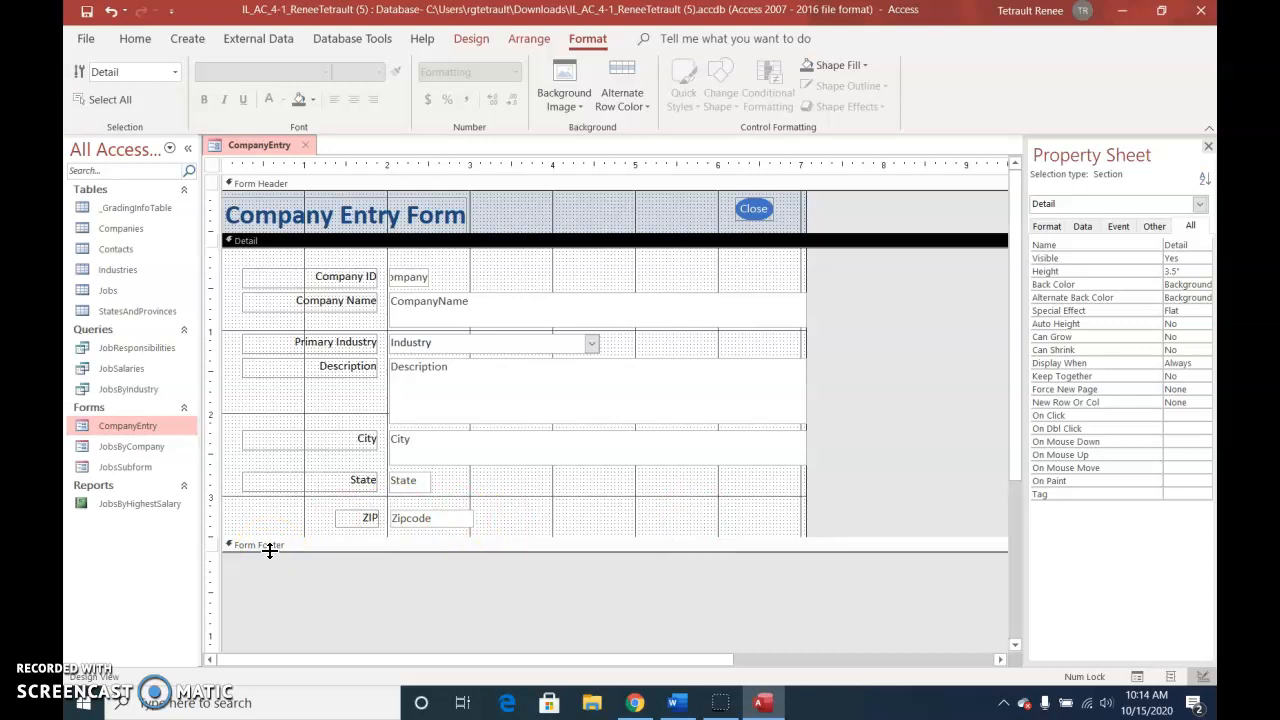
drag(270, 550, 270, 591)
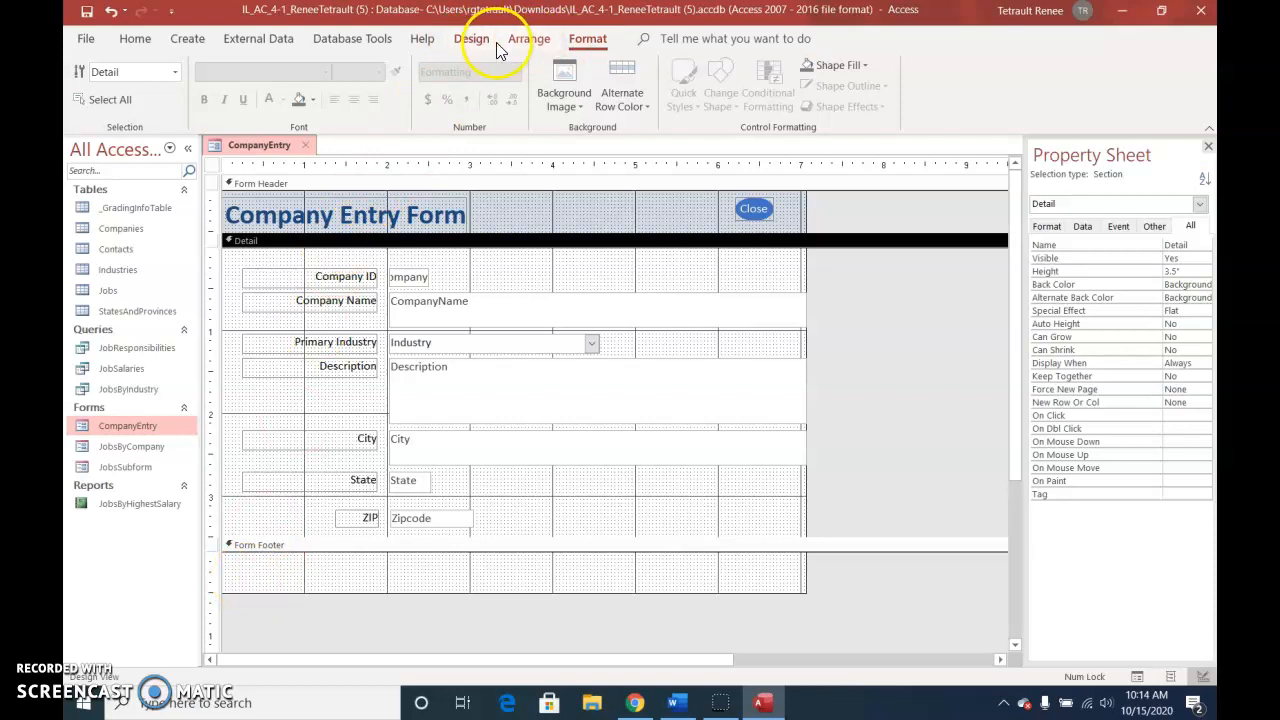
click(471, 40)
click(323, 89)
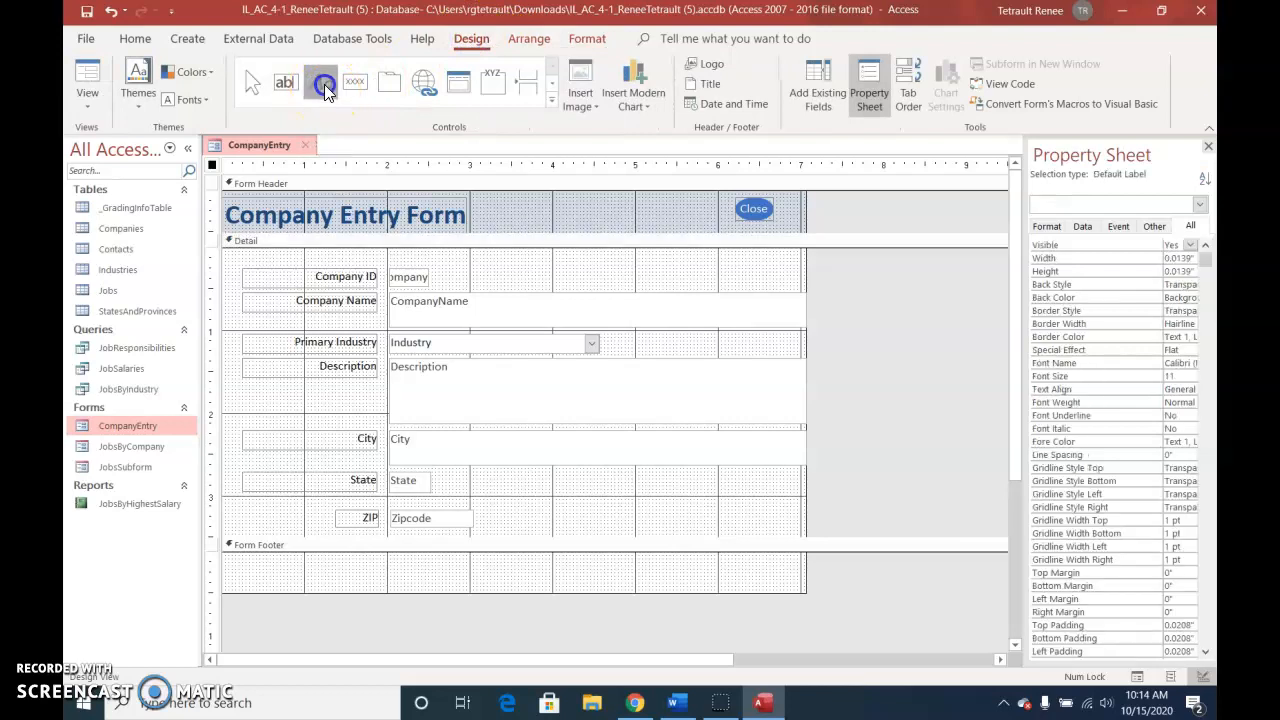
drag(229, 564, 287, 583)
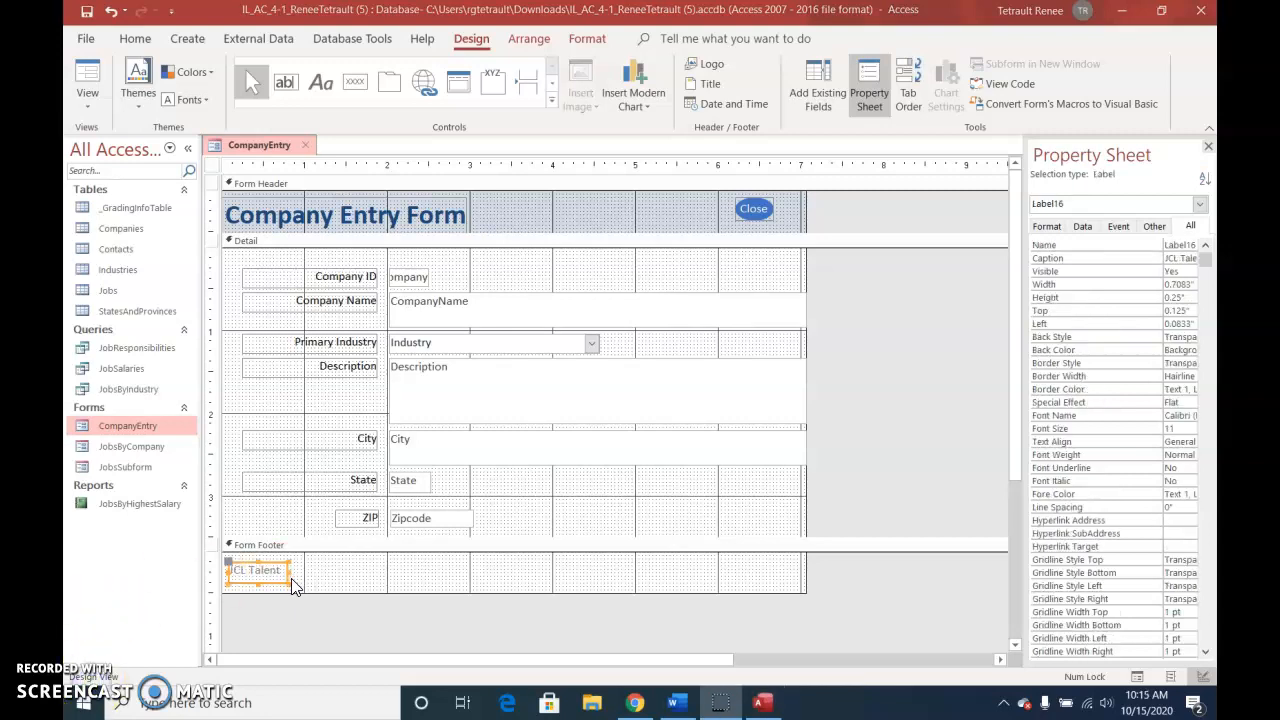
click(356, 570)
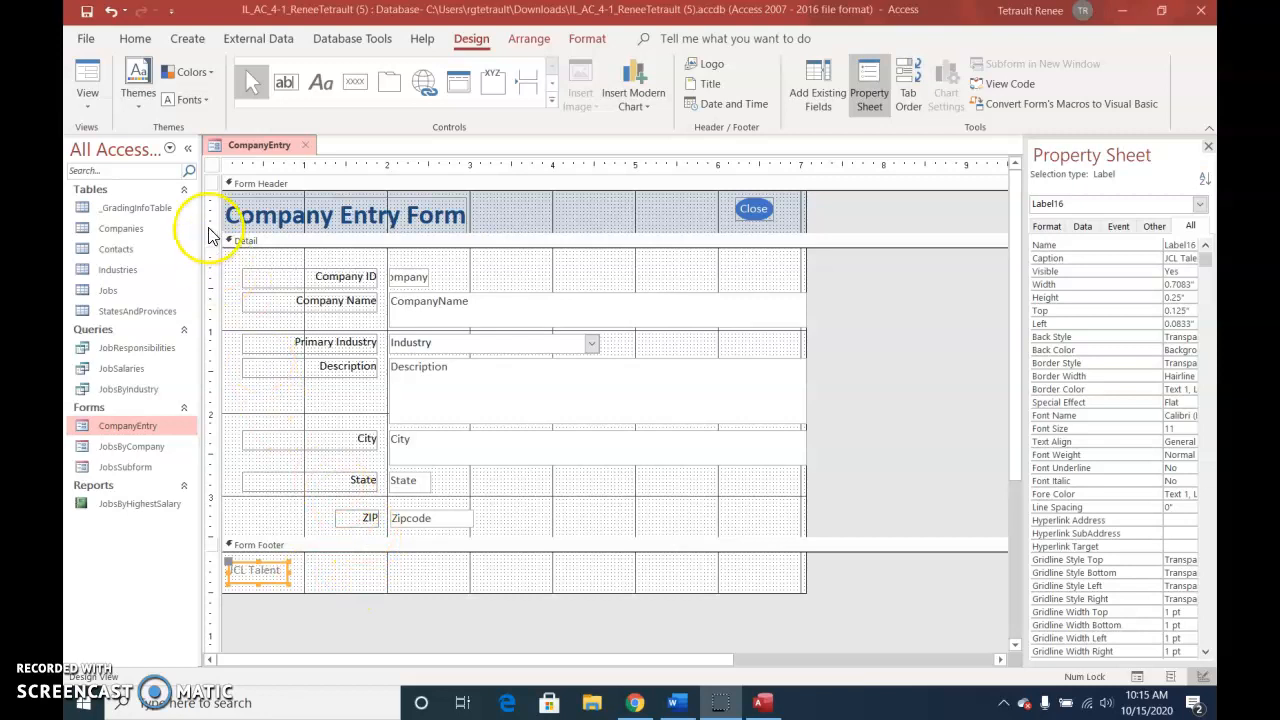
Save the design changes to the CompanyEntry form.
right_click(276, 152)
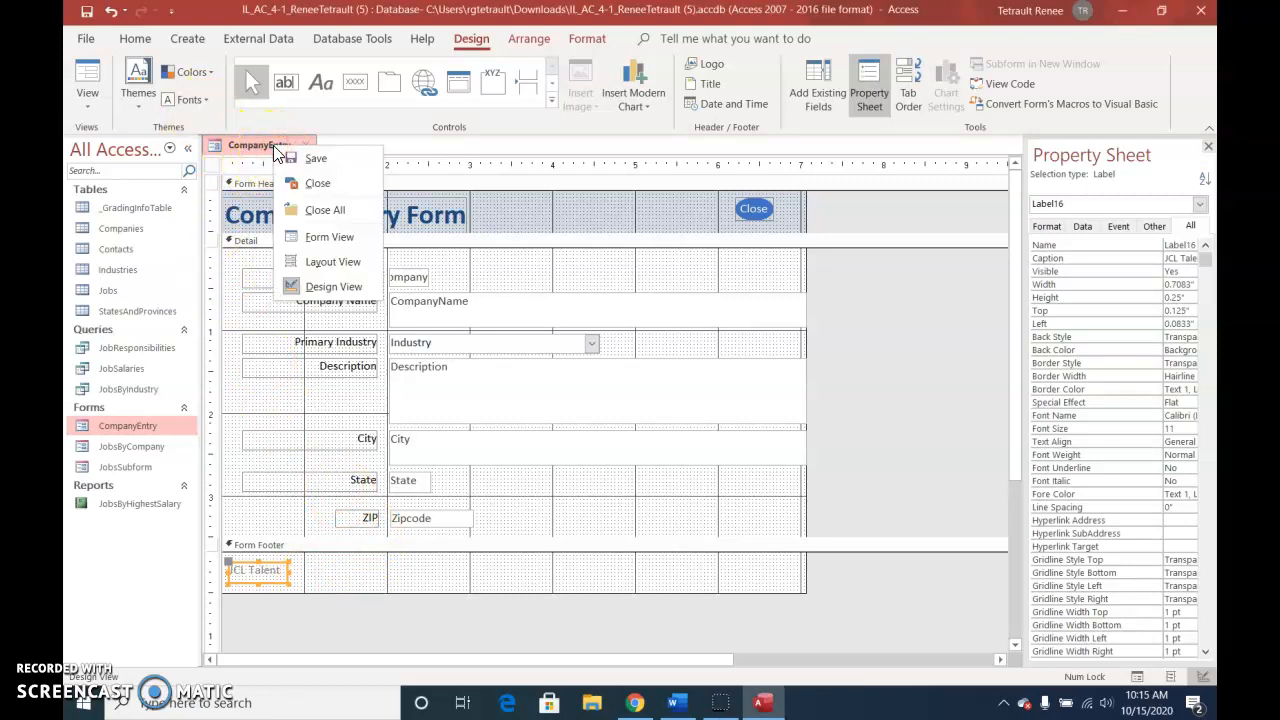
click(313, 164)
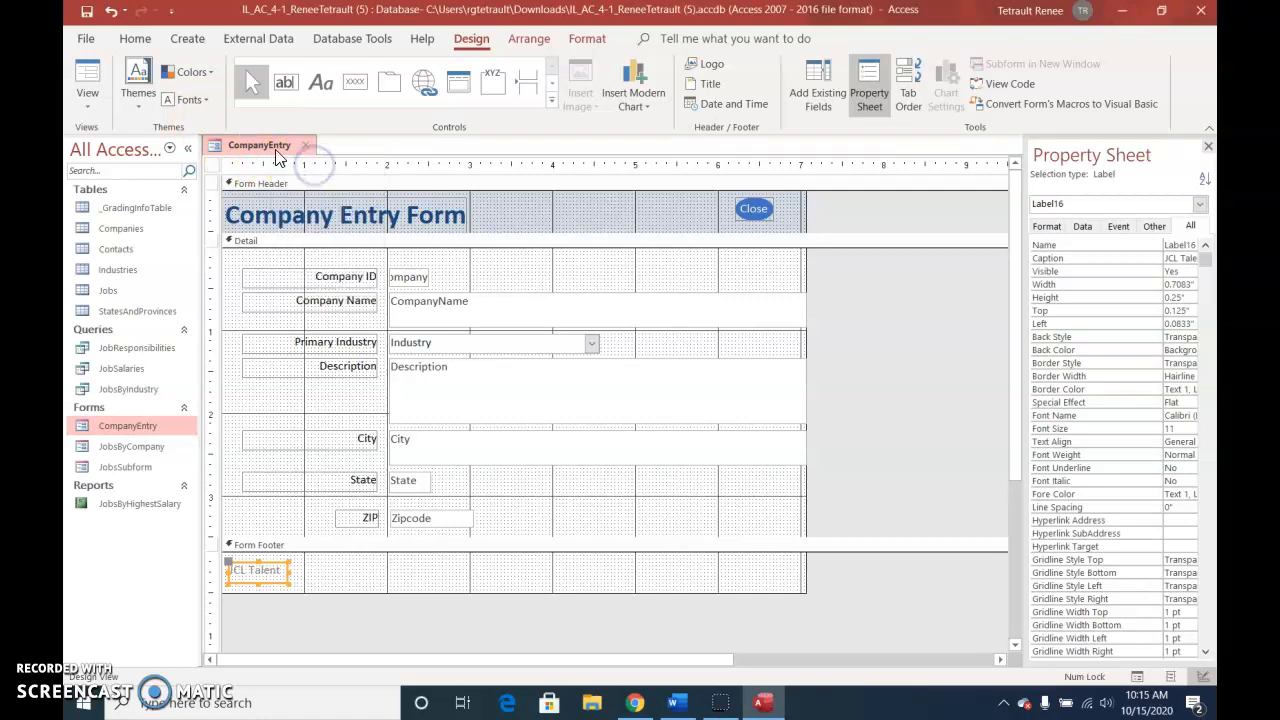
Check the CompanyEntry form in Form View and close the form.
right_click(277, 156)
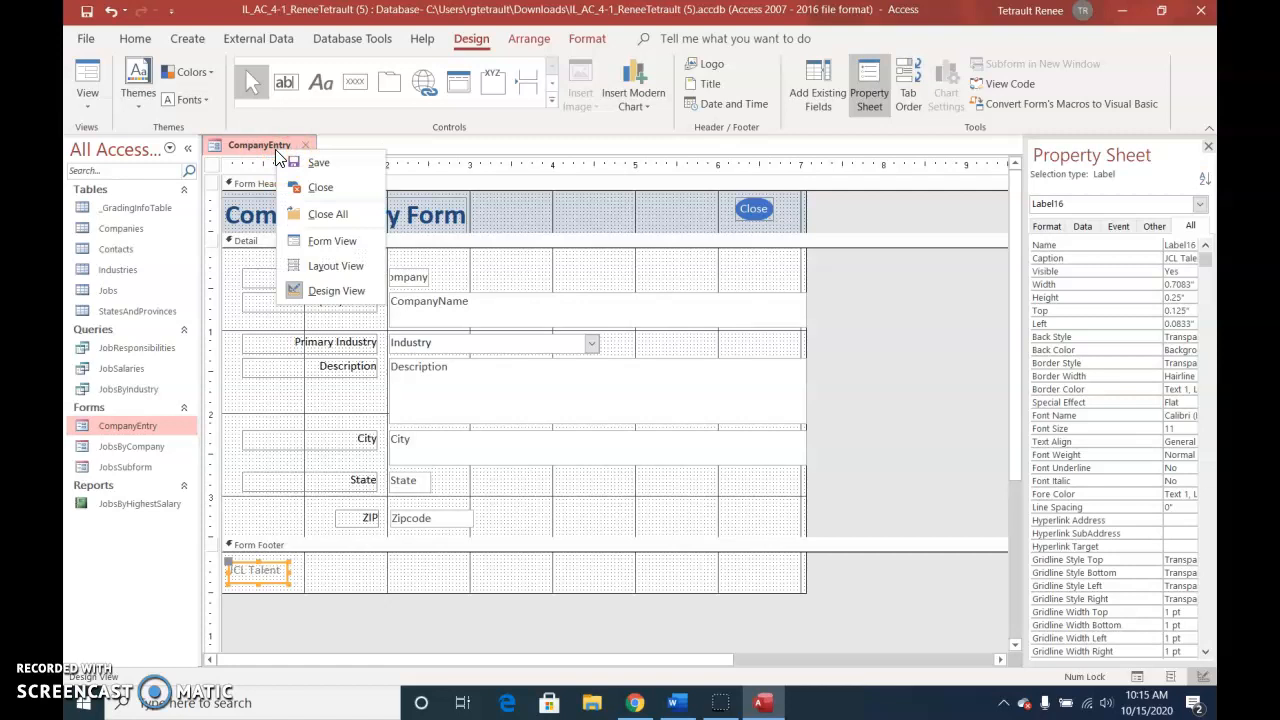
click(331, 243)
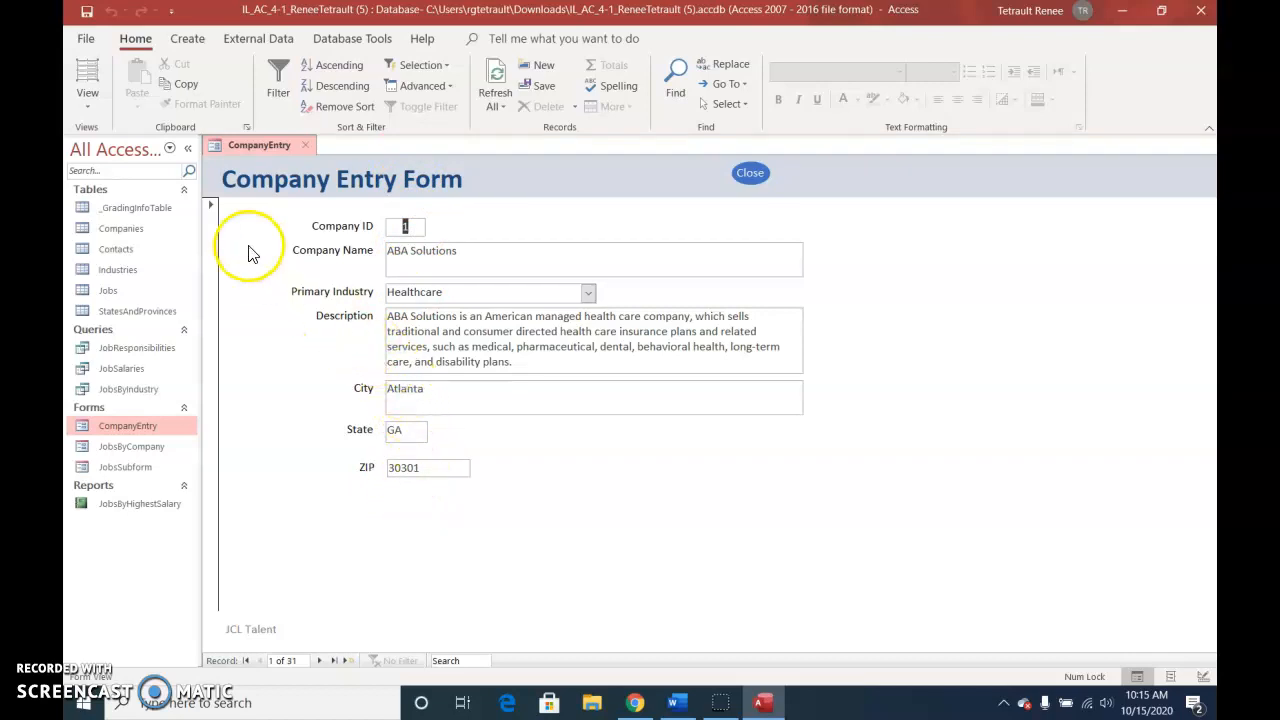
right_click(267, 140)
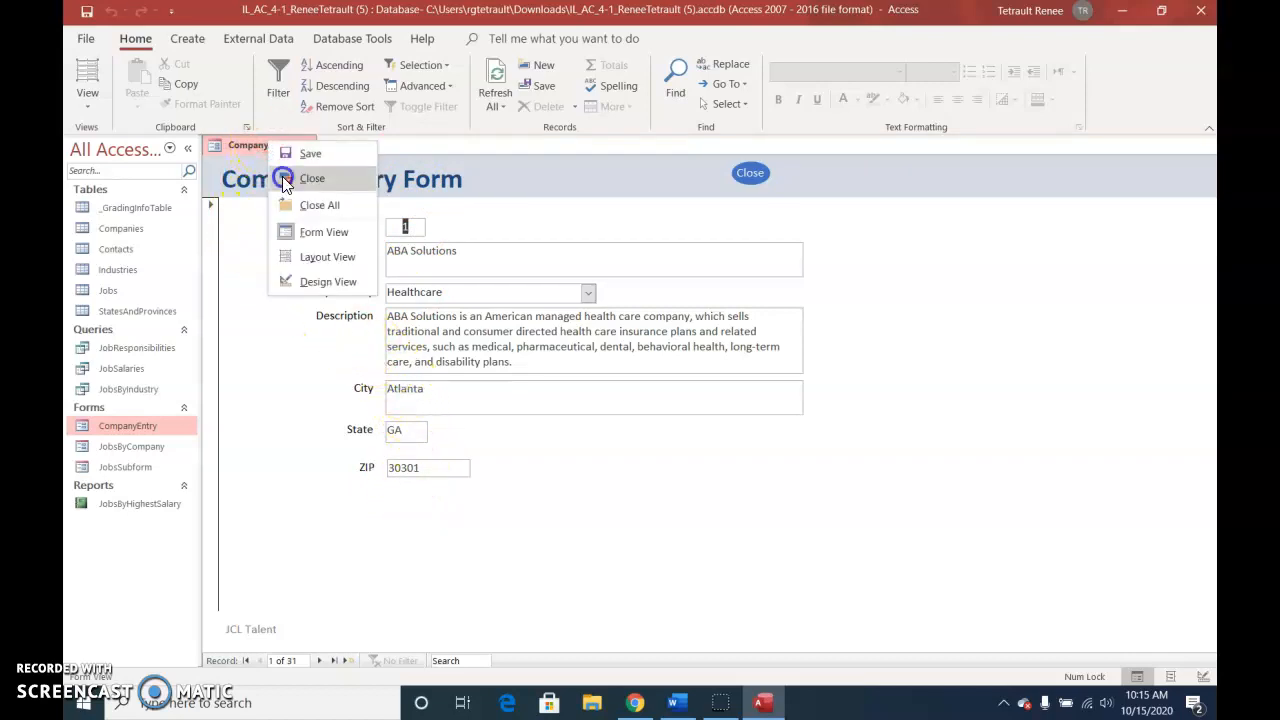
click(284, 177)
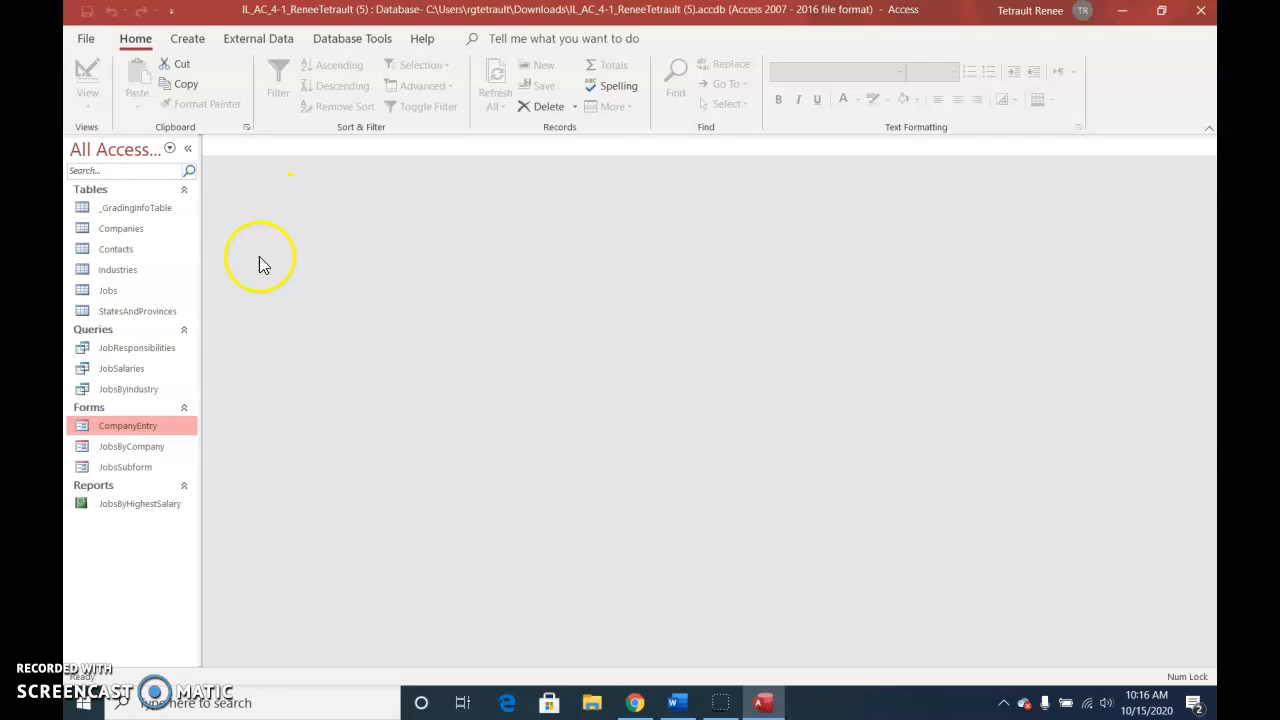
Create a basic report from the JobSalaries query.
click(121, 370)
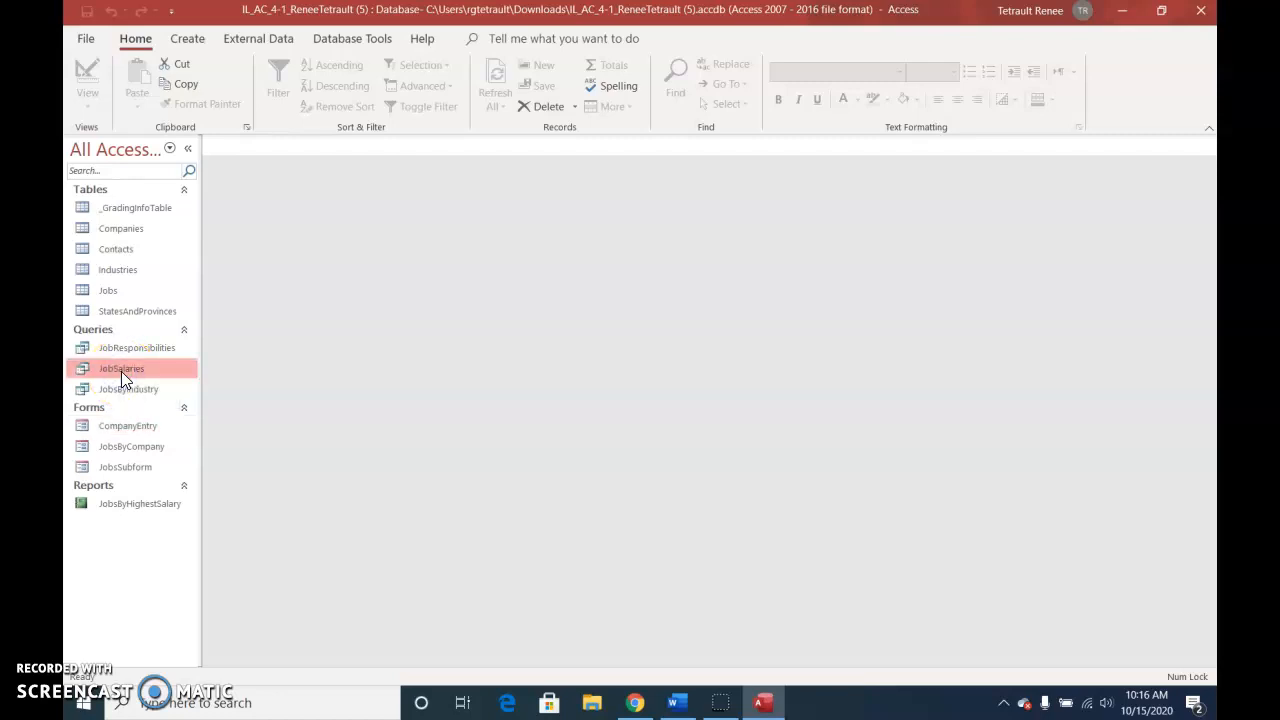
click(203, 47)
click(573, 86)
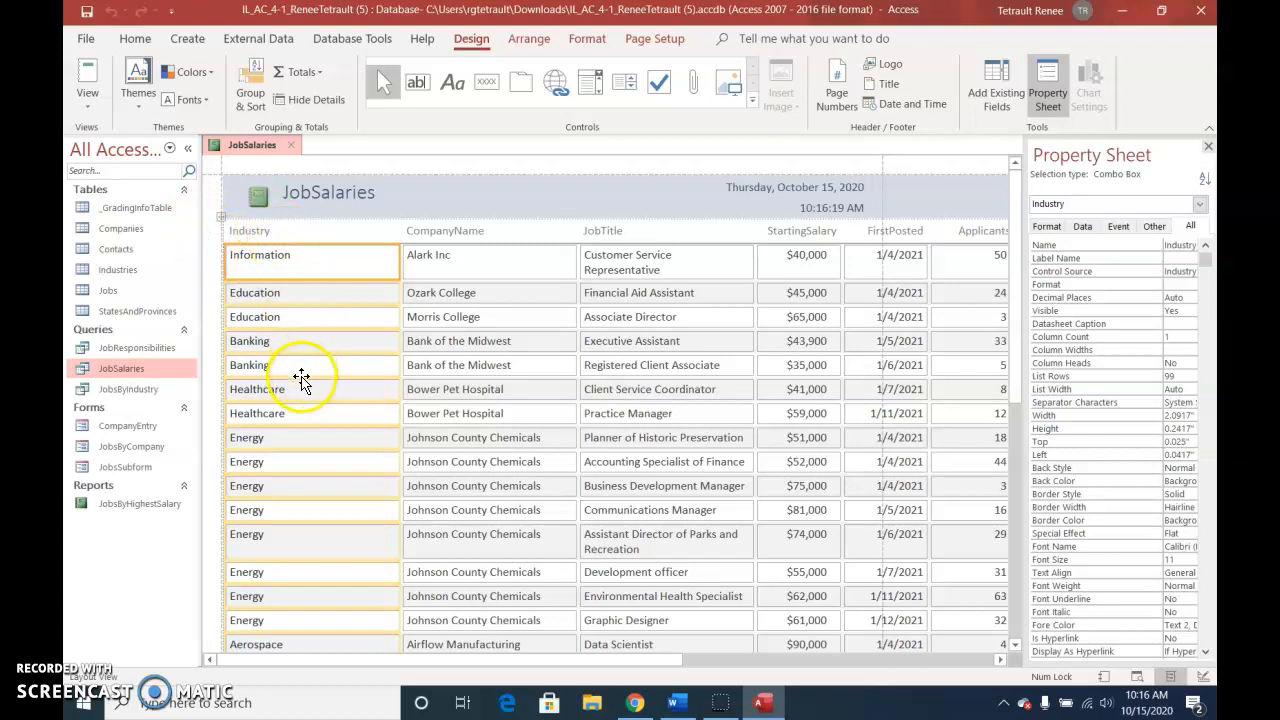
Narrow the Industry column of the report to about 1 inch wide.
click(258, 230)
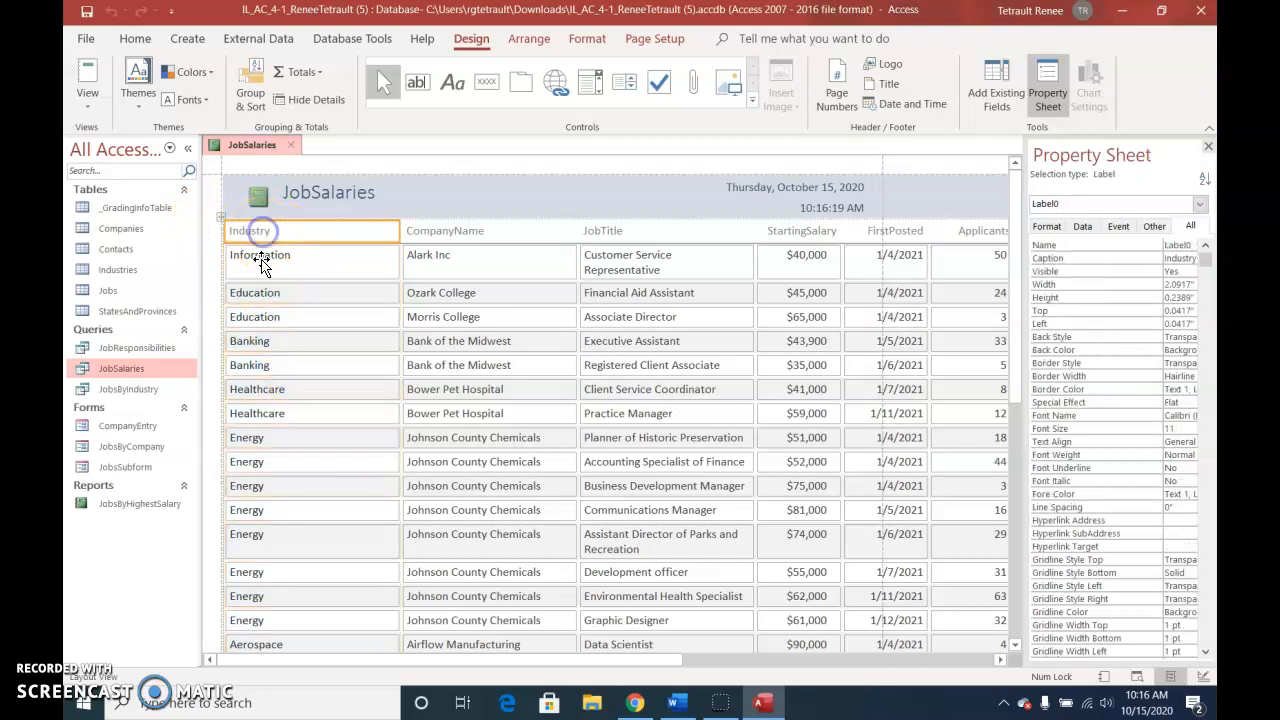
click(272, 296)
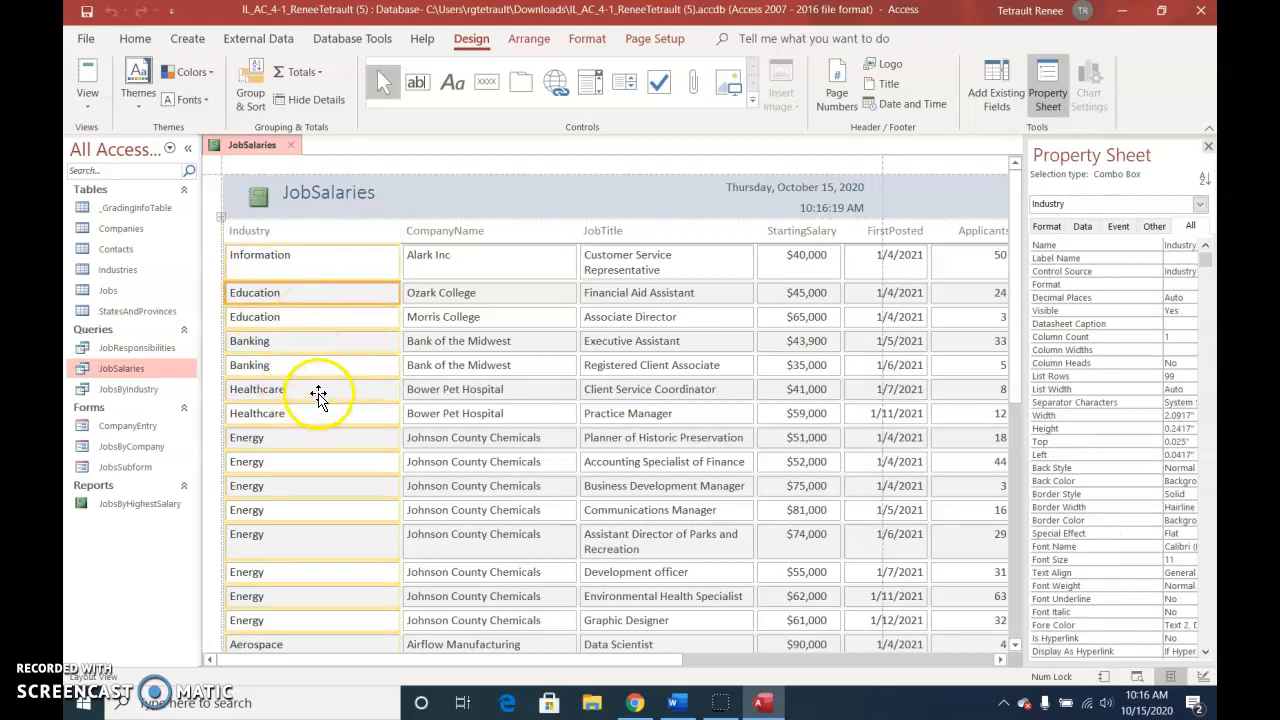
click(400, 341)
drag(400, 341, 311, 341)
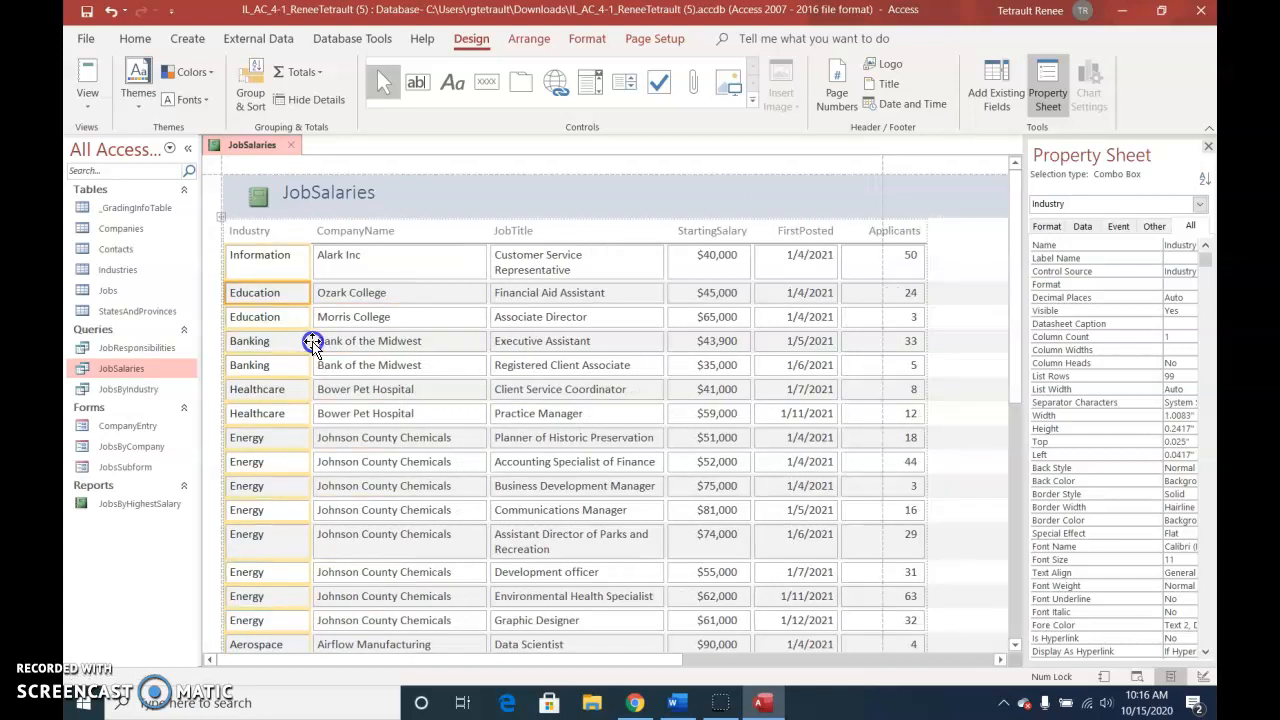
click(262, 235)
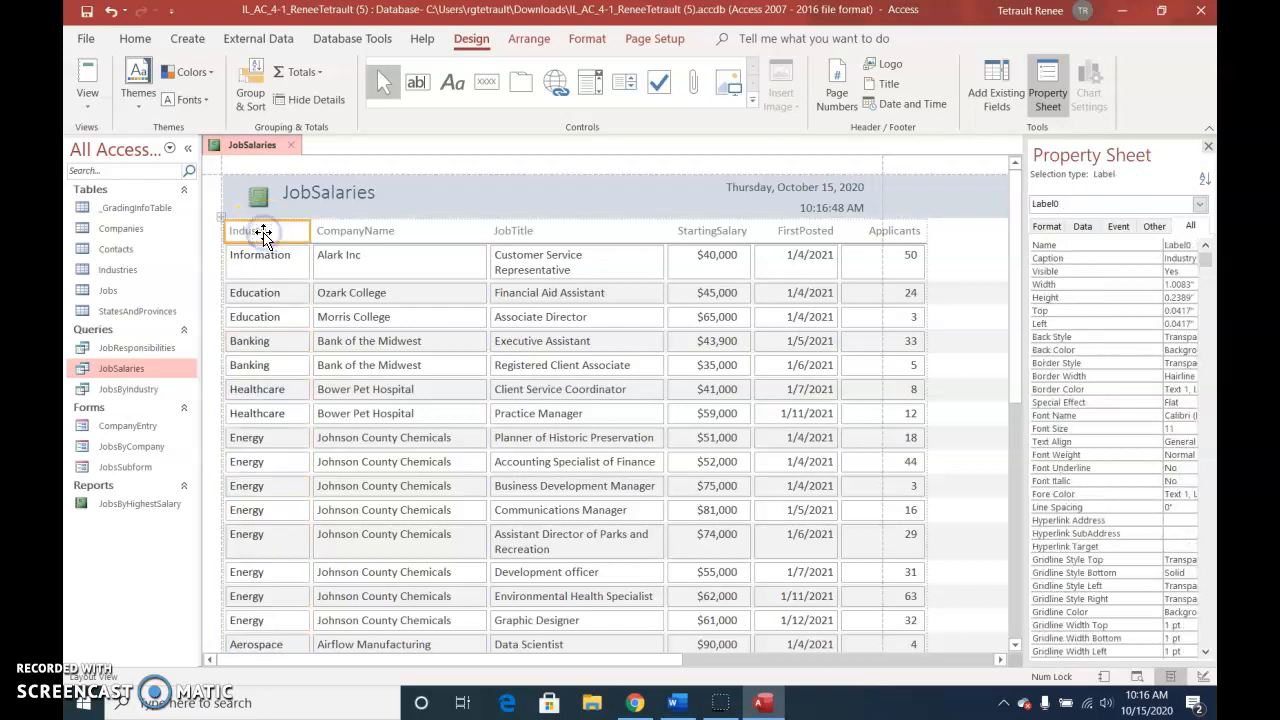
shift+click(886, 240)
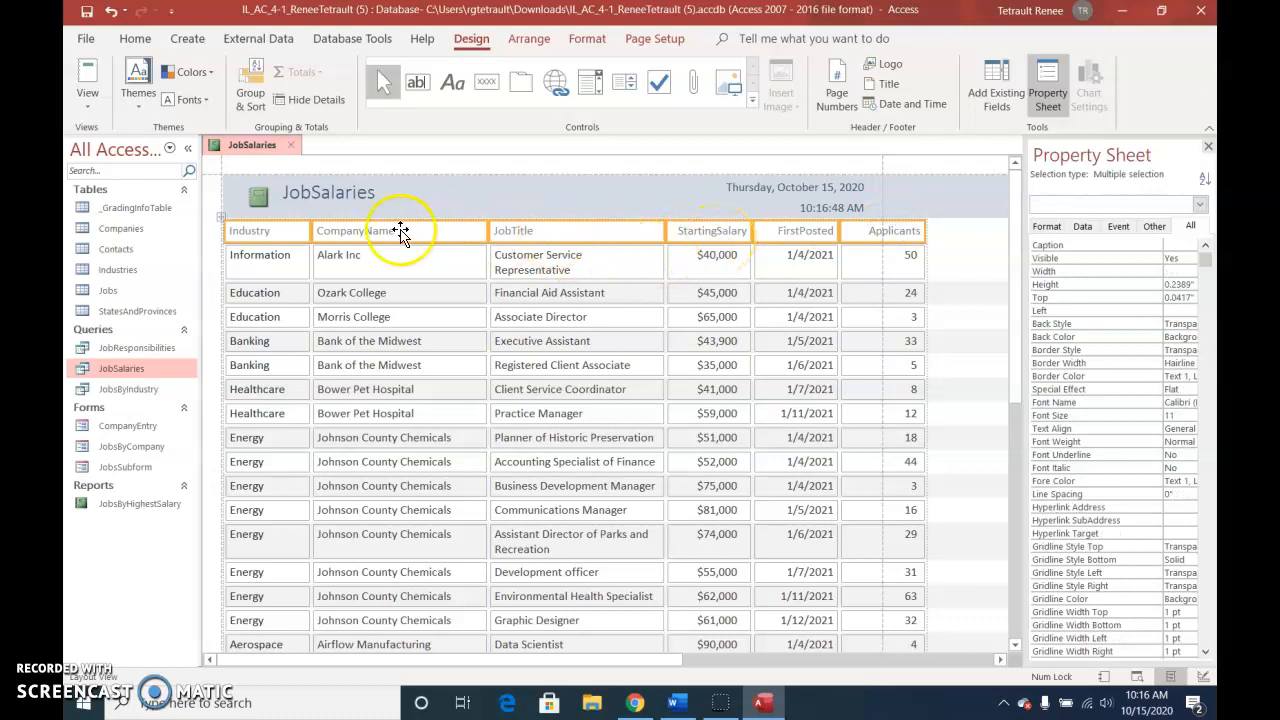
click(280, 279)
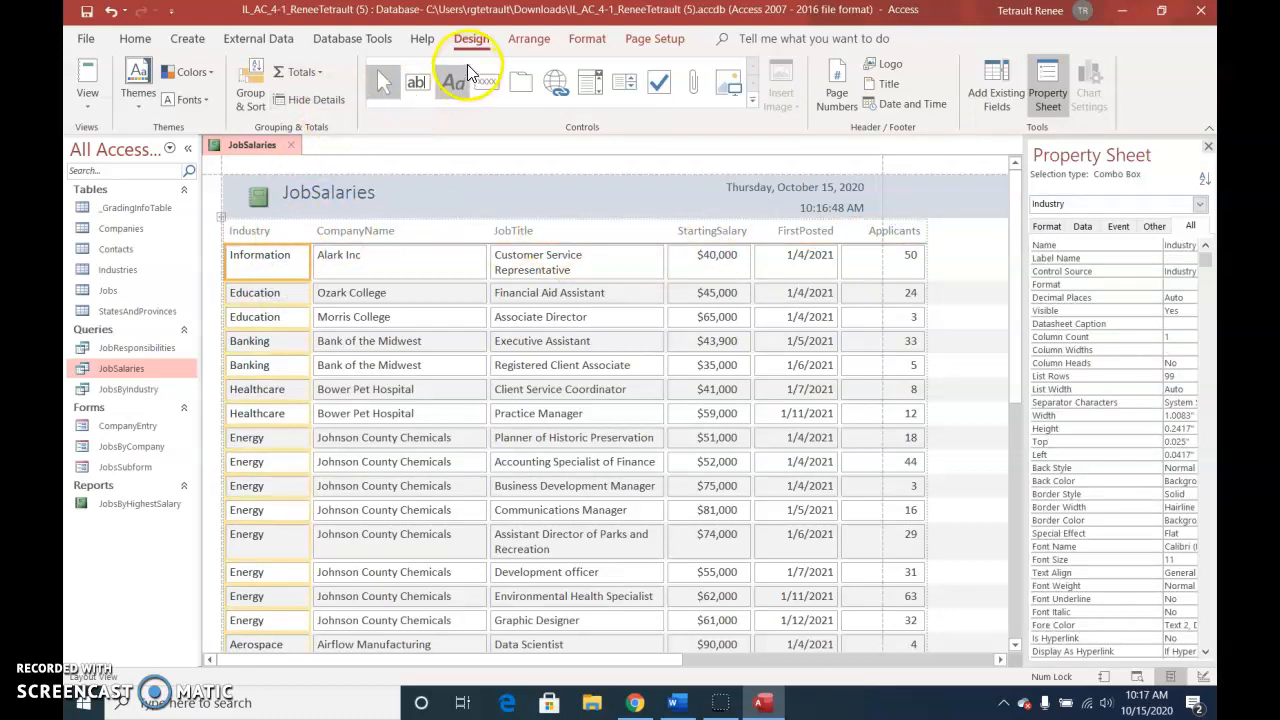
Set the report's page orientation to Landscape.
click(643, 45)
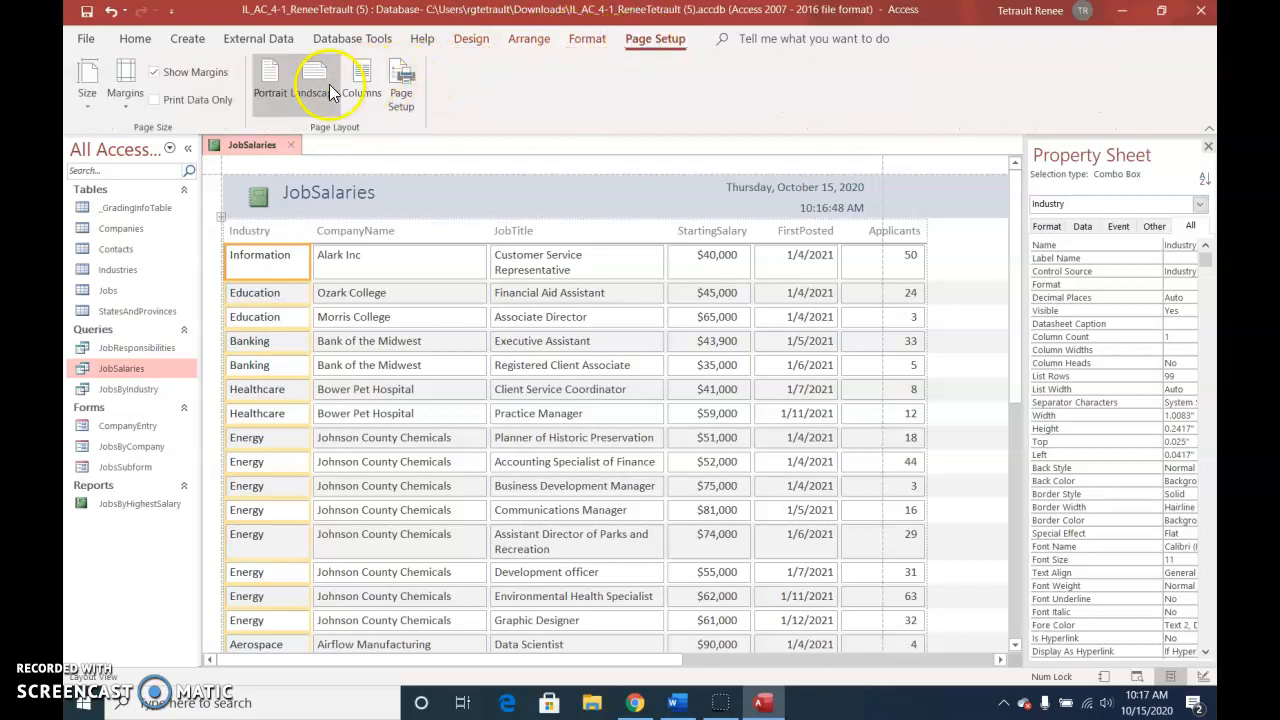
click(322, 94)
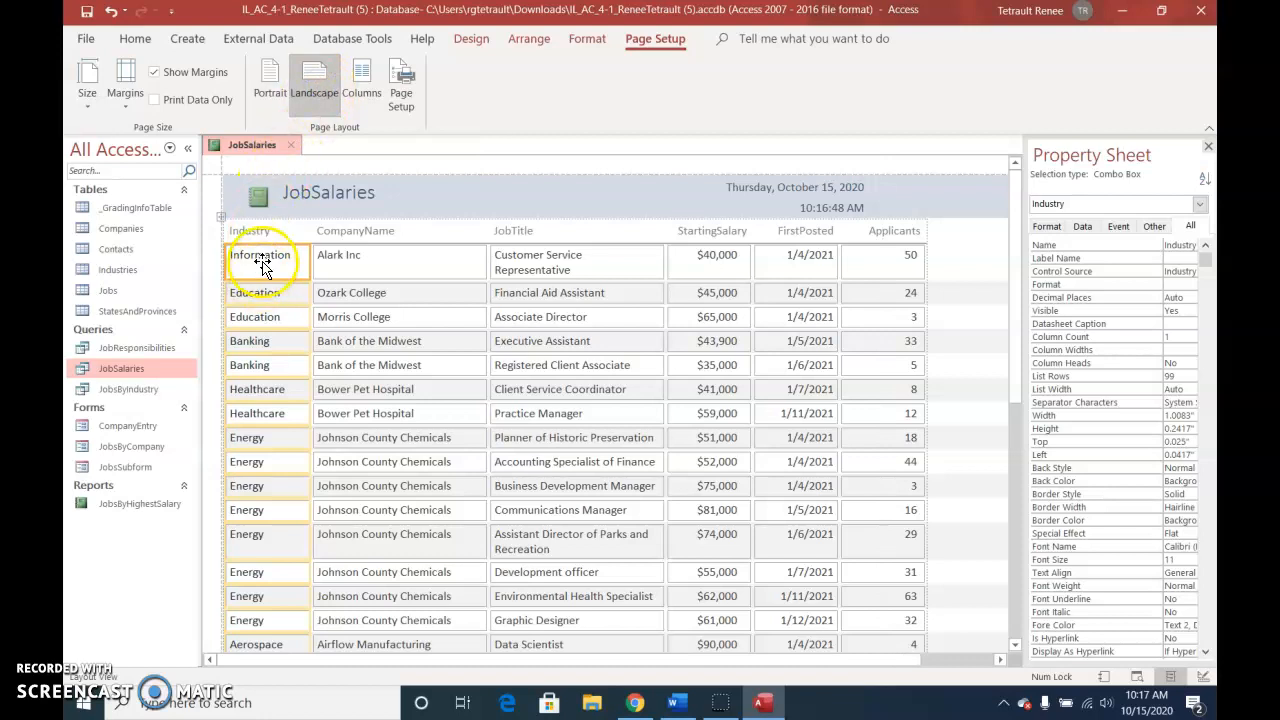
Apply the Automatic (black) font color to all column heading labels, from Industry through Applicants.
click(260, 232)
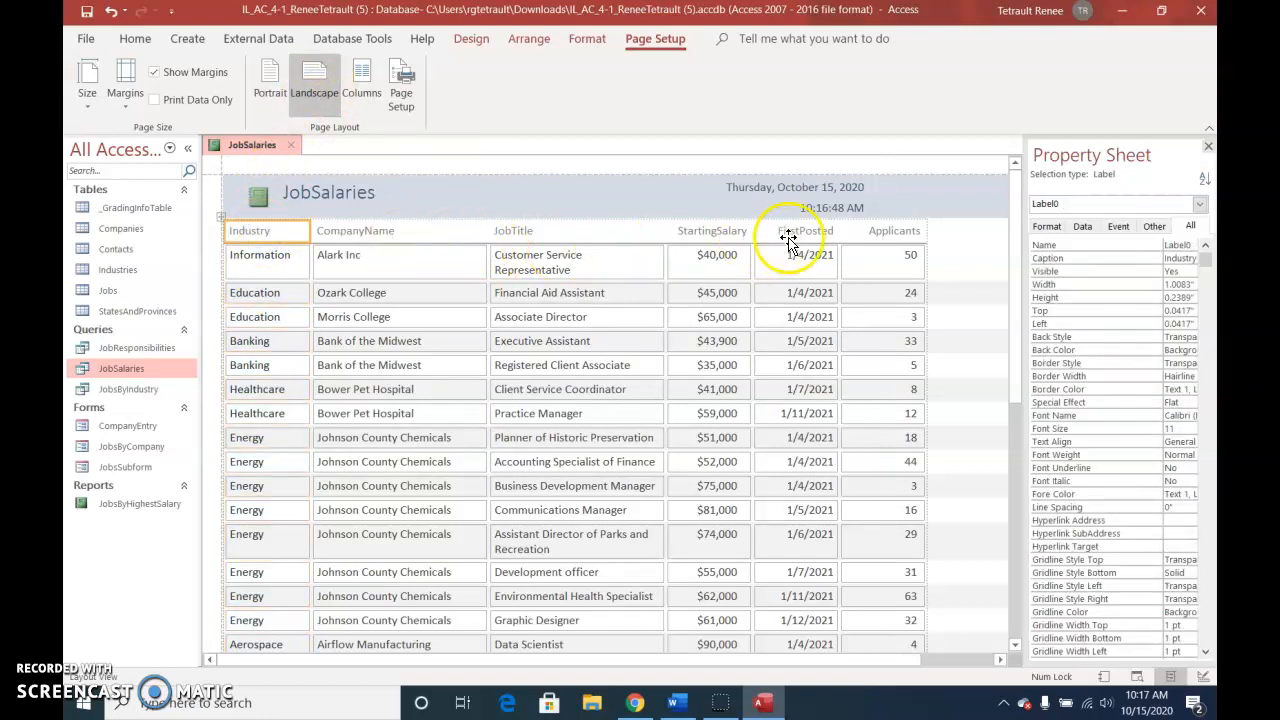
shift+click(865, 234)
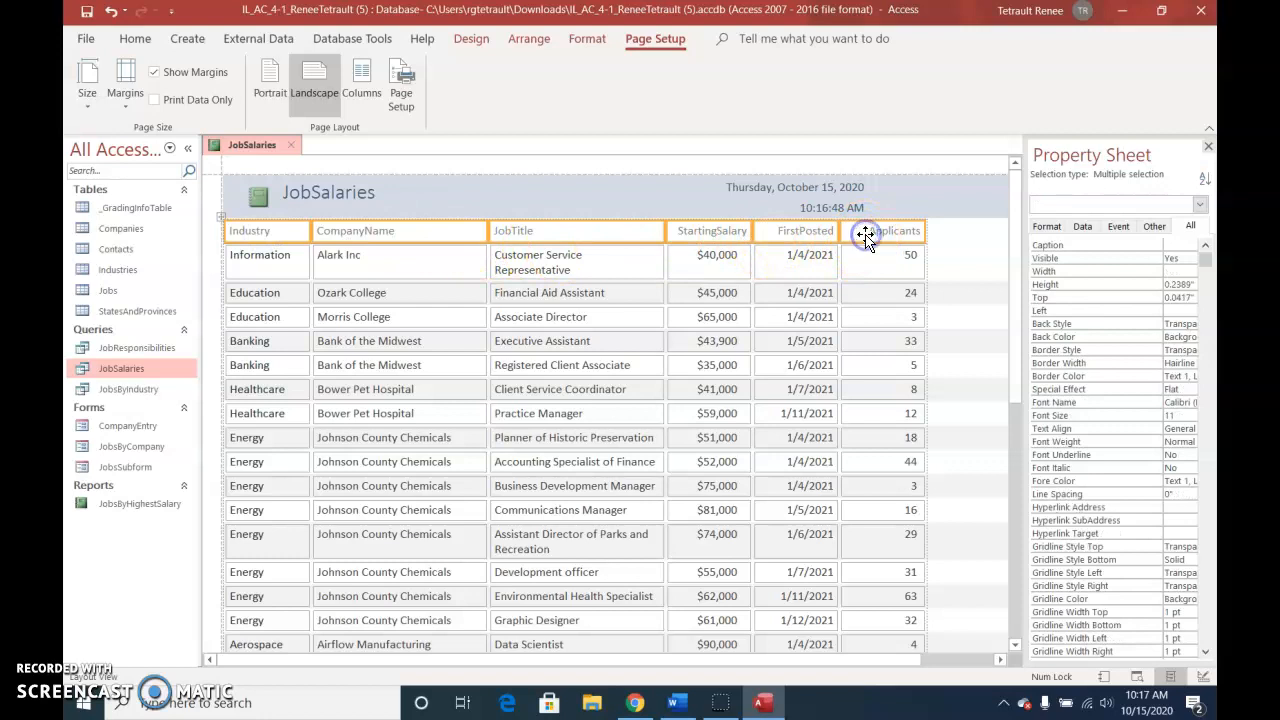
click(570, 39)
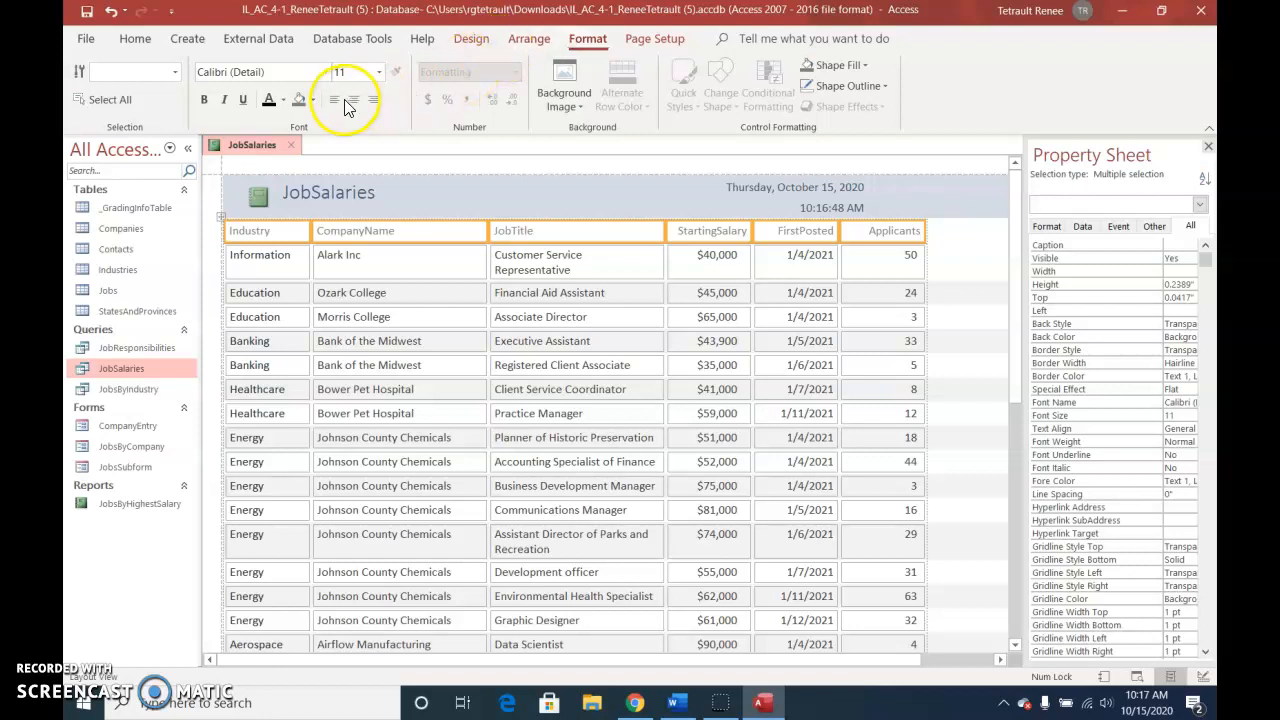
click(281, 97)
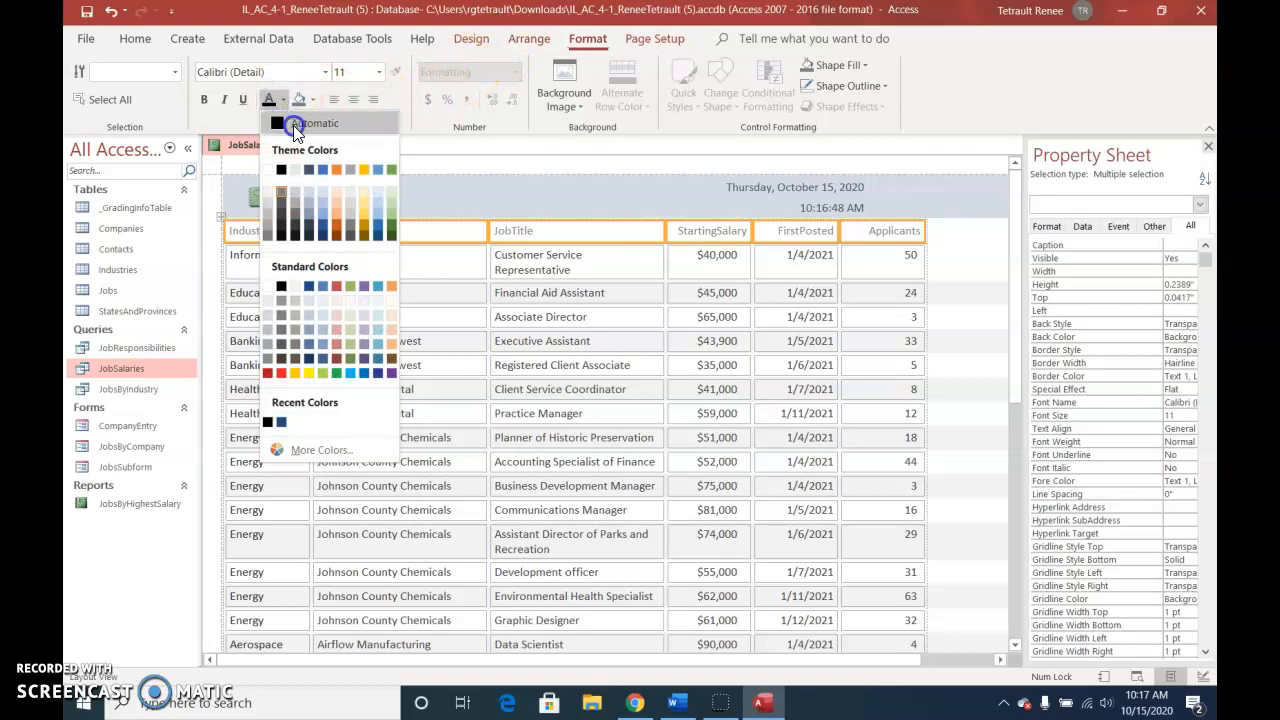
click(293, 124)
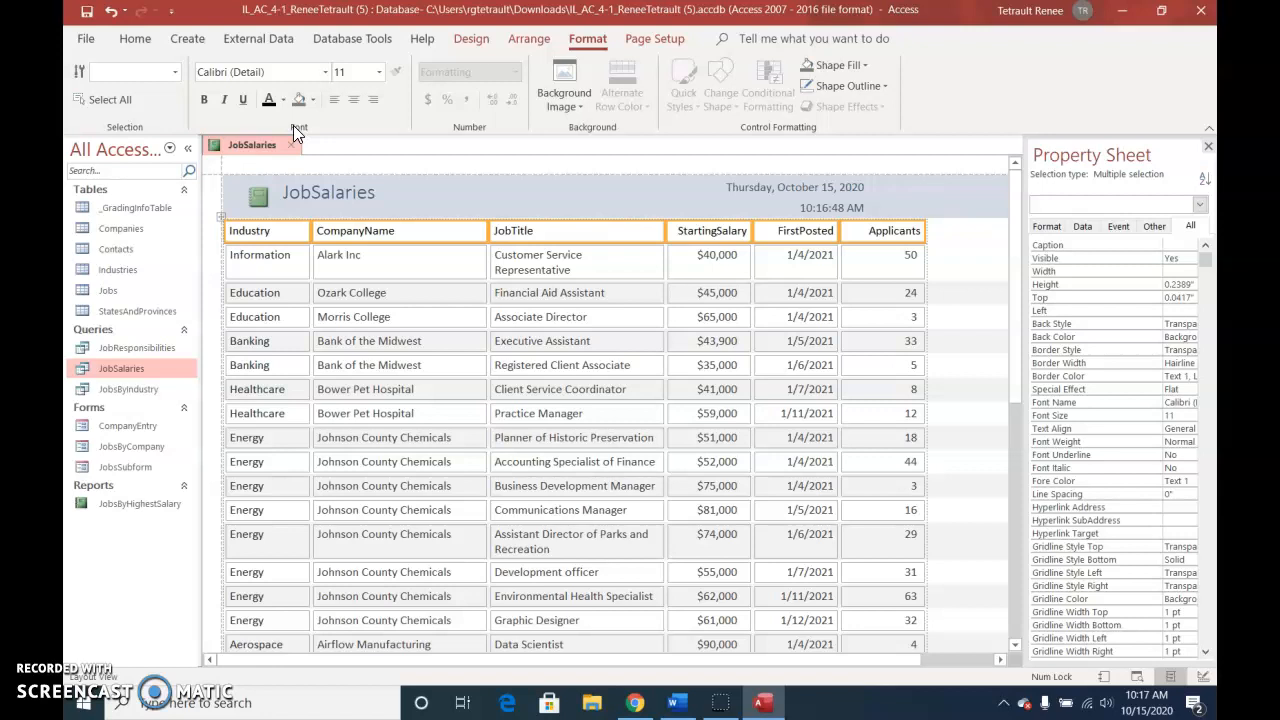
Close the Property Sheet and move the StartingSalary column, including its label, to the right of the Applicants column.
click(723, 232)
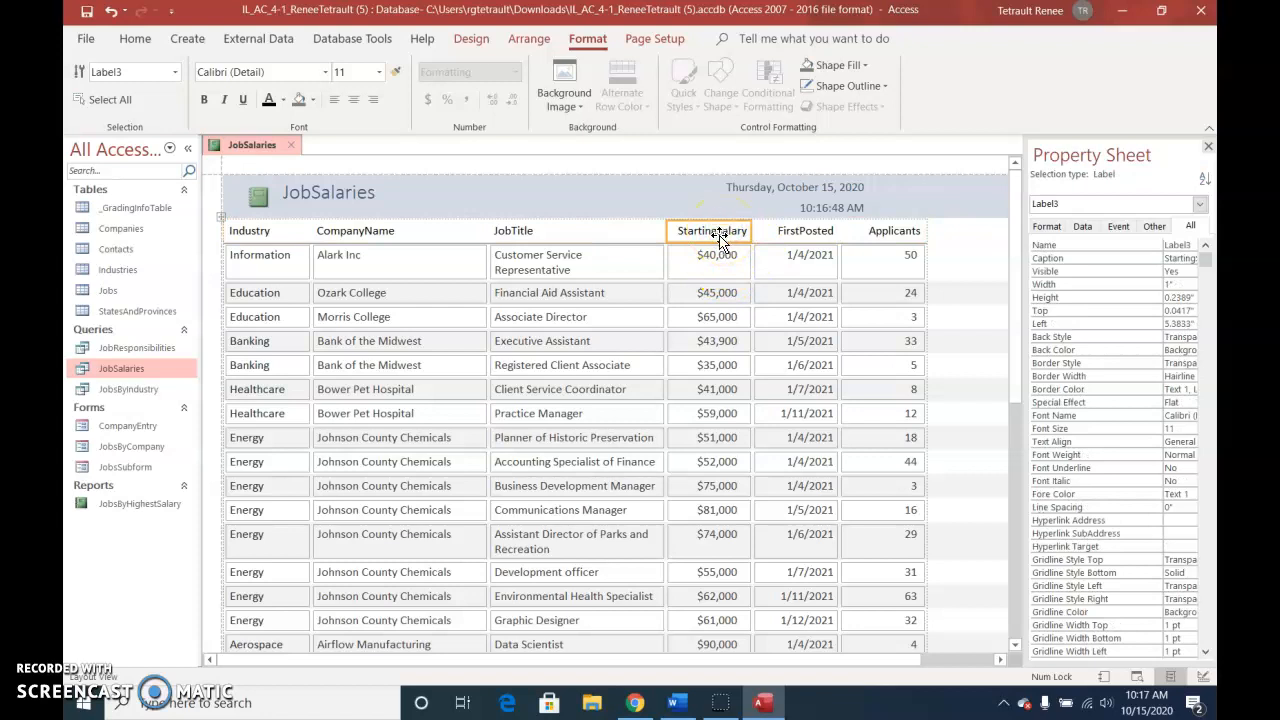
click(712, 405)
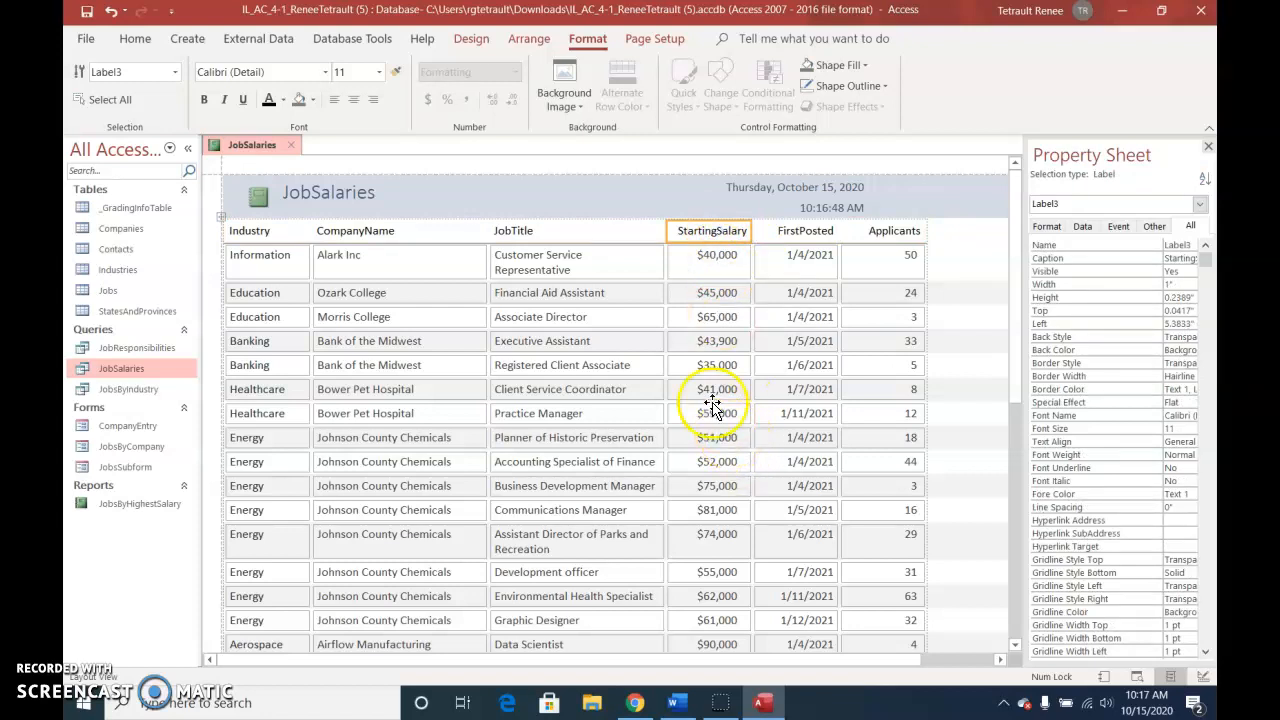
shift+click(694, 341)
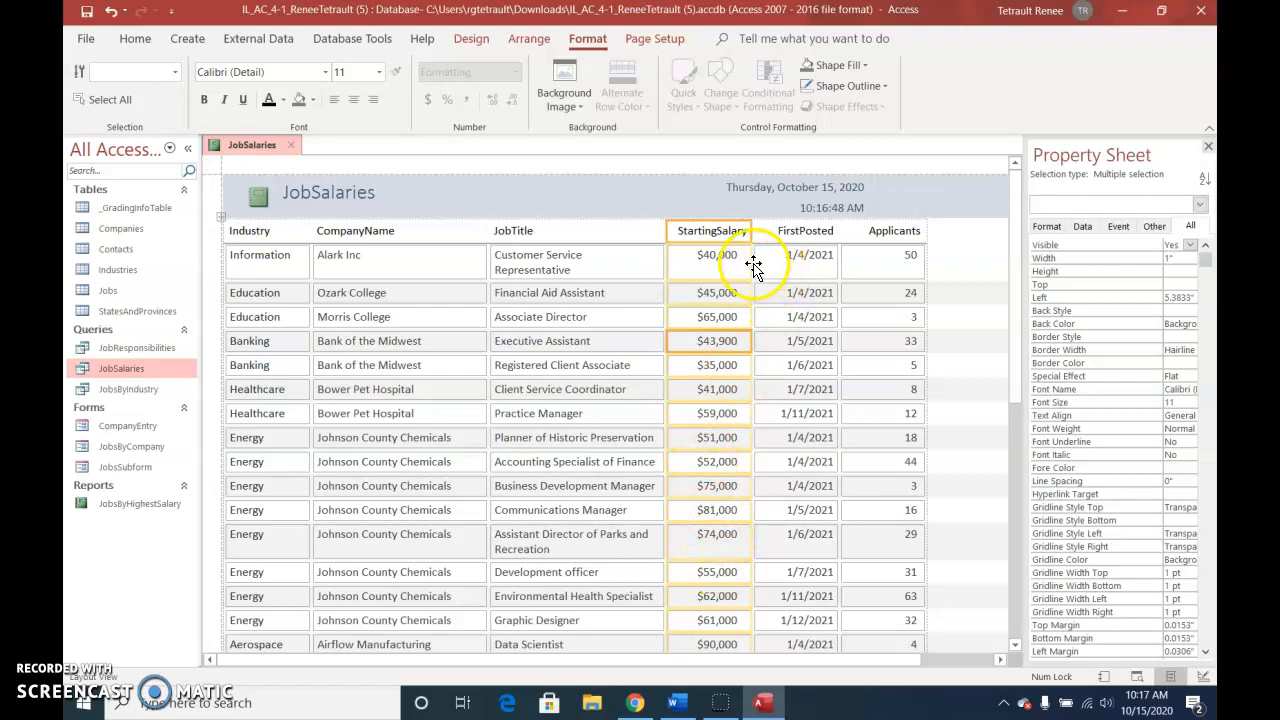
click(1207, 150)
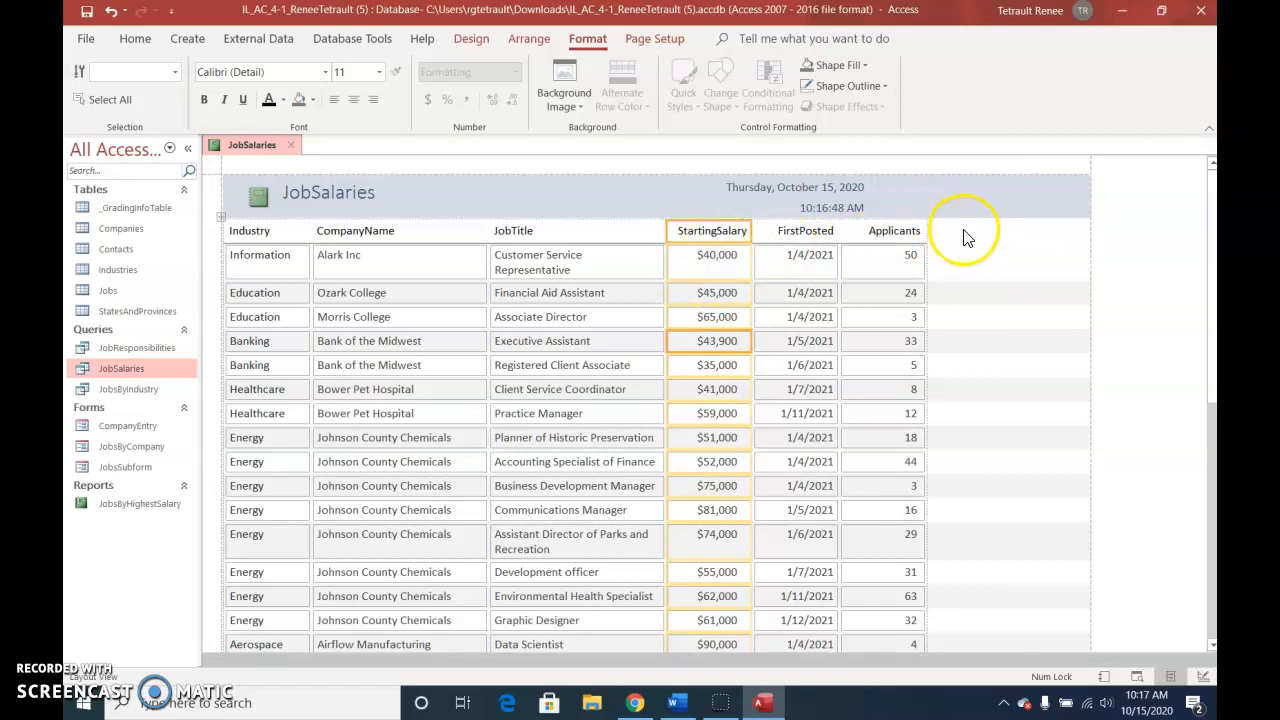
click(740, 270)
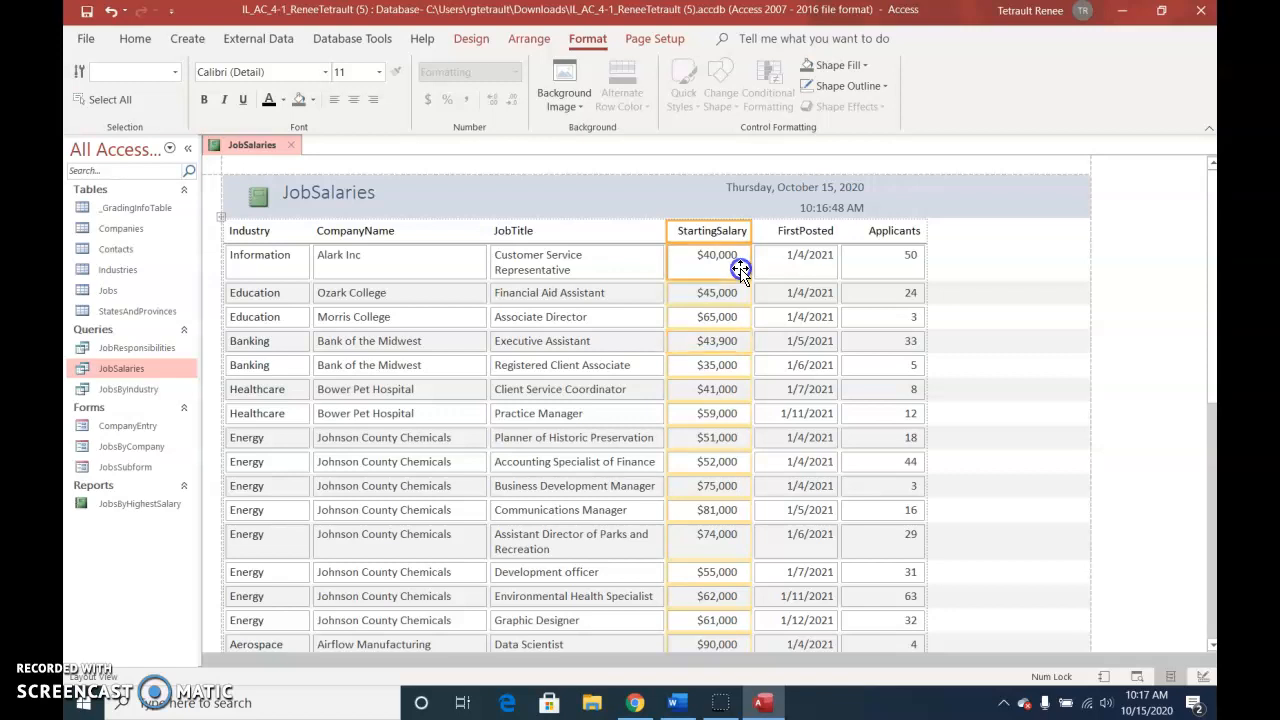
drag(740, 270, 893, 278)
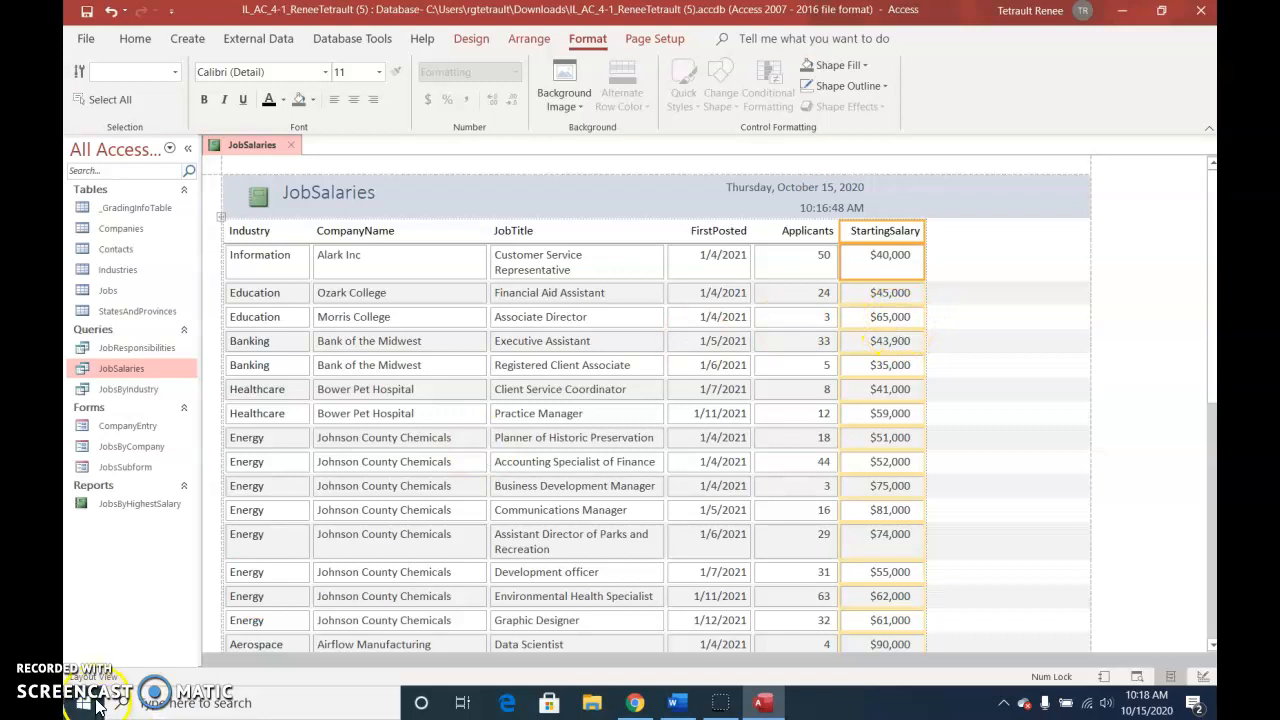
Save the report with the name JobSalaries.
right_click(261, 157)
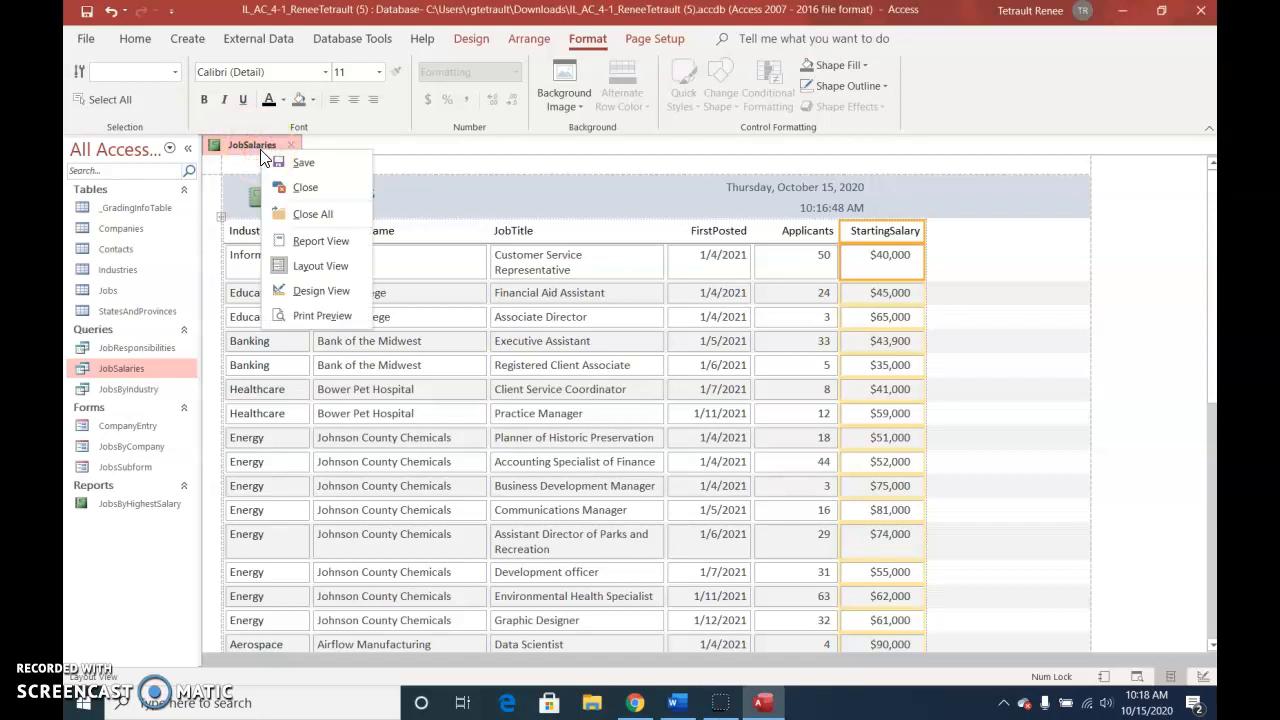
click(300, 162)
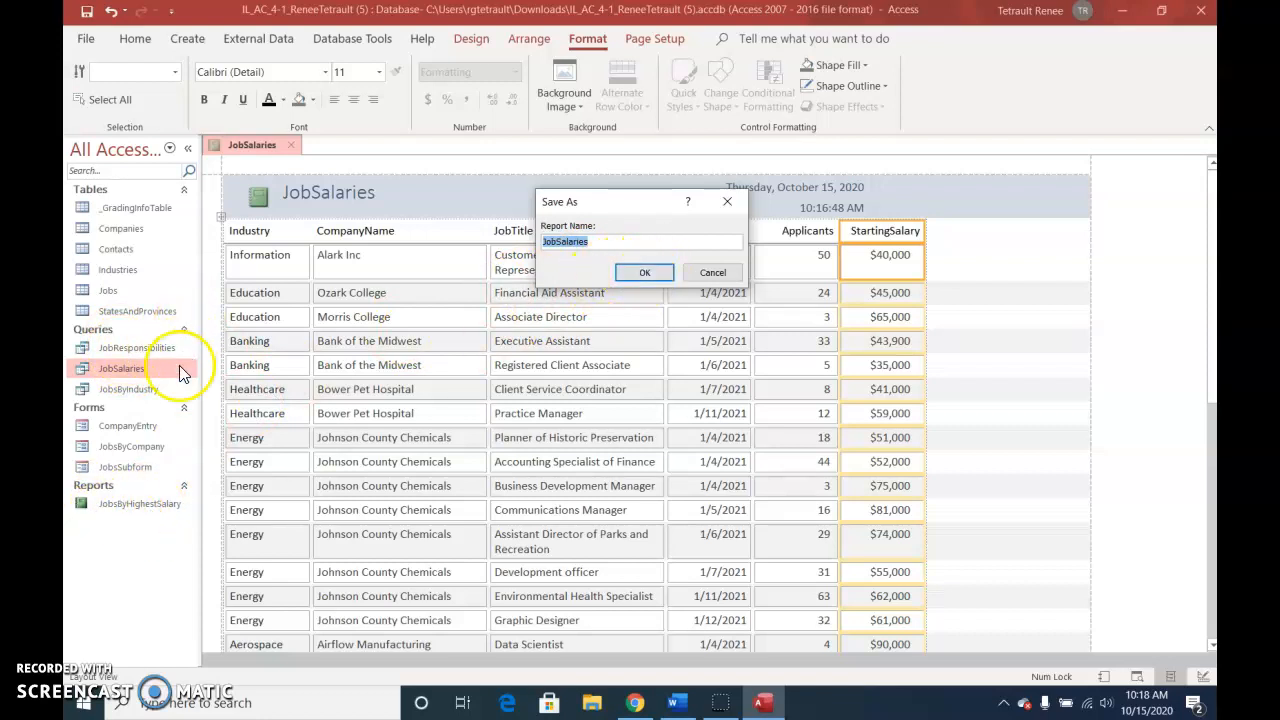
click(632, 271)
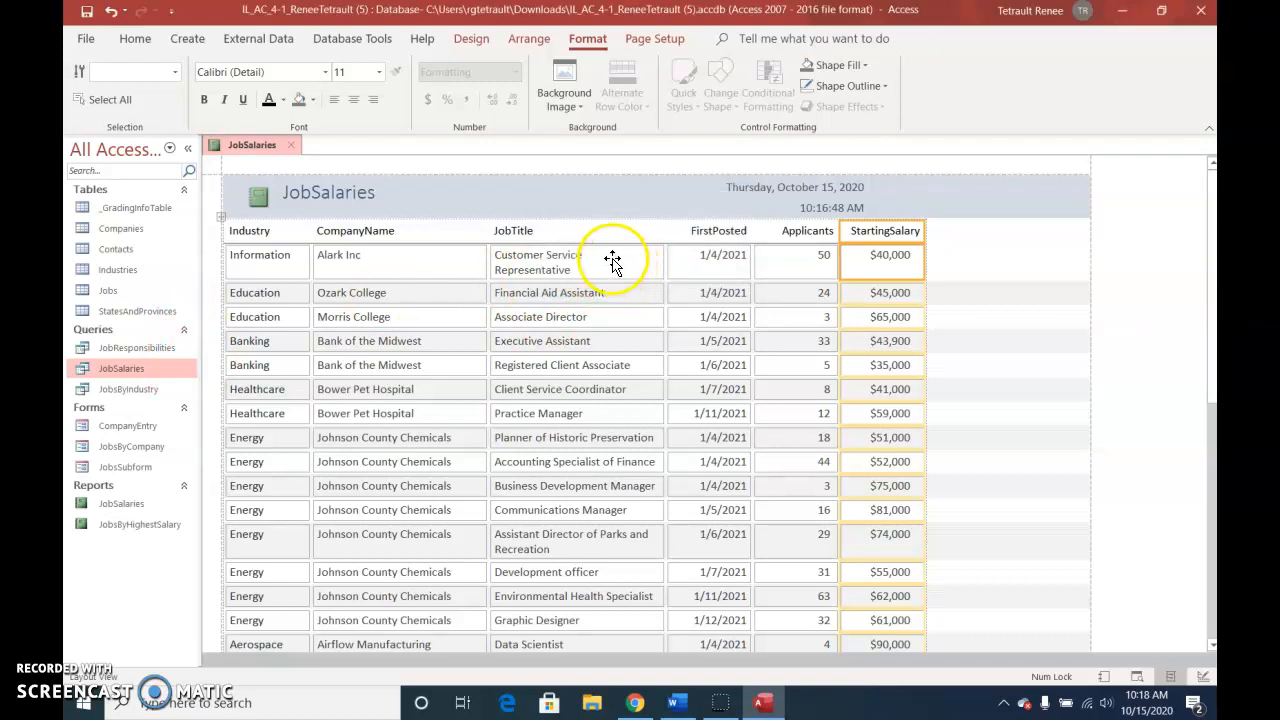
Examine the JobSalaries report's page layout in Print Preview and return to Layout View.
right_click(246, 145)
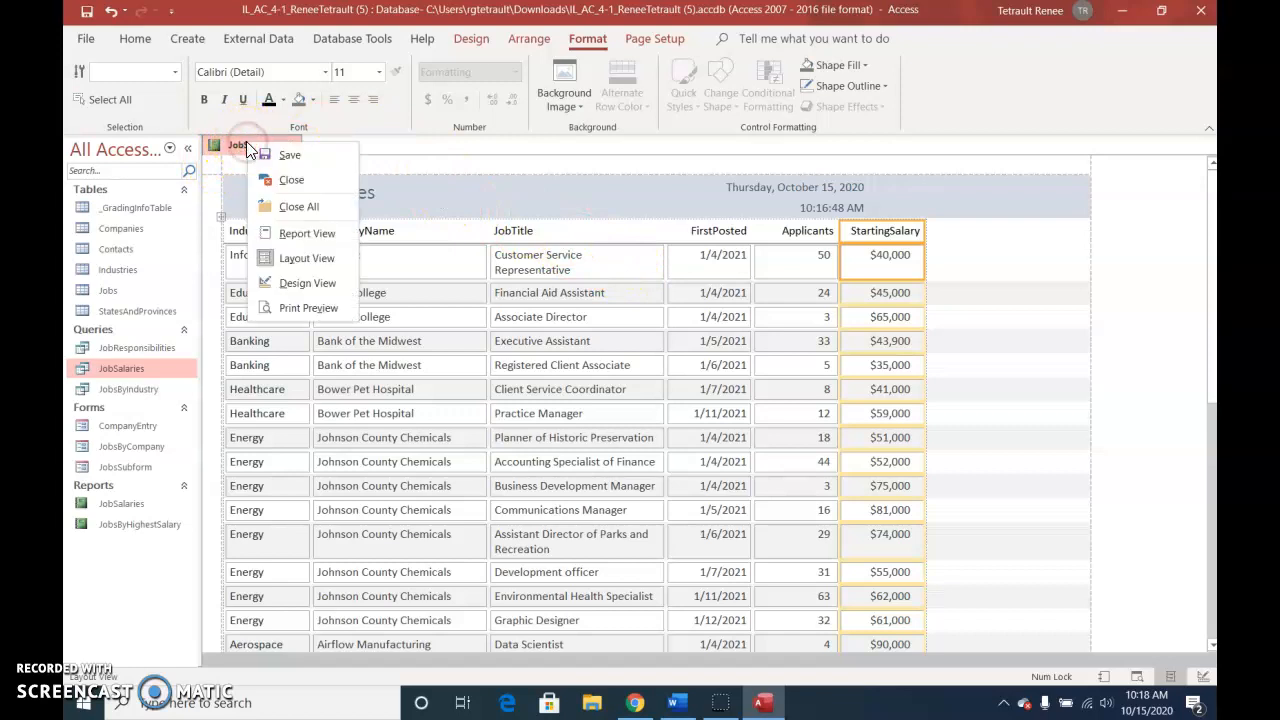
click(316, 309)
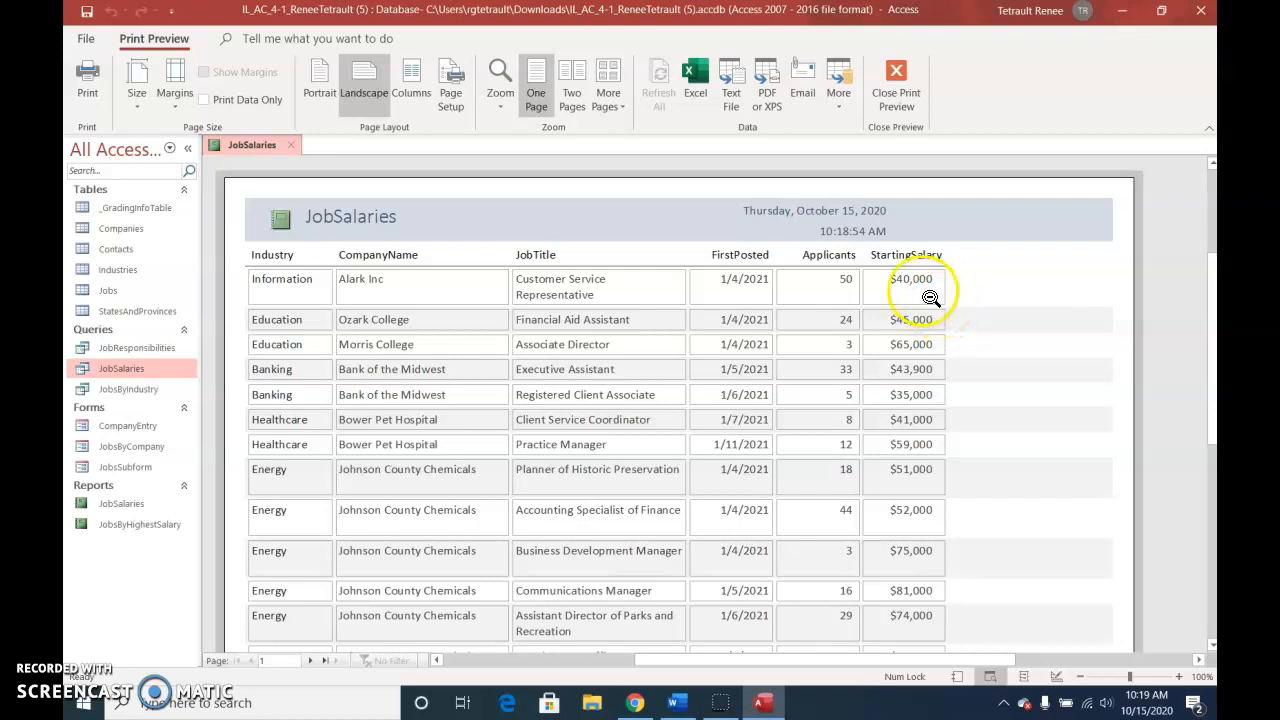
right_click(266, 145)
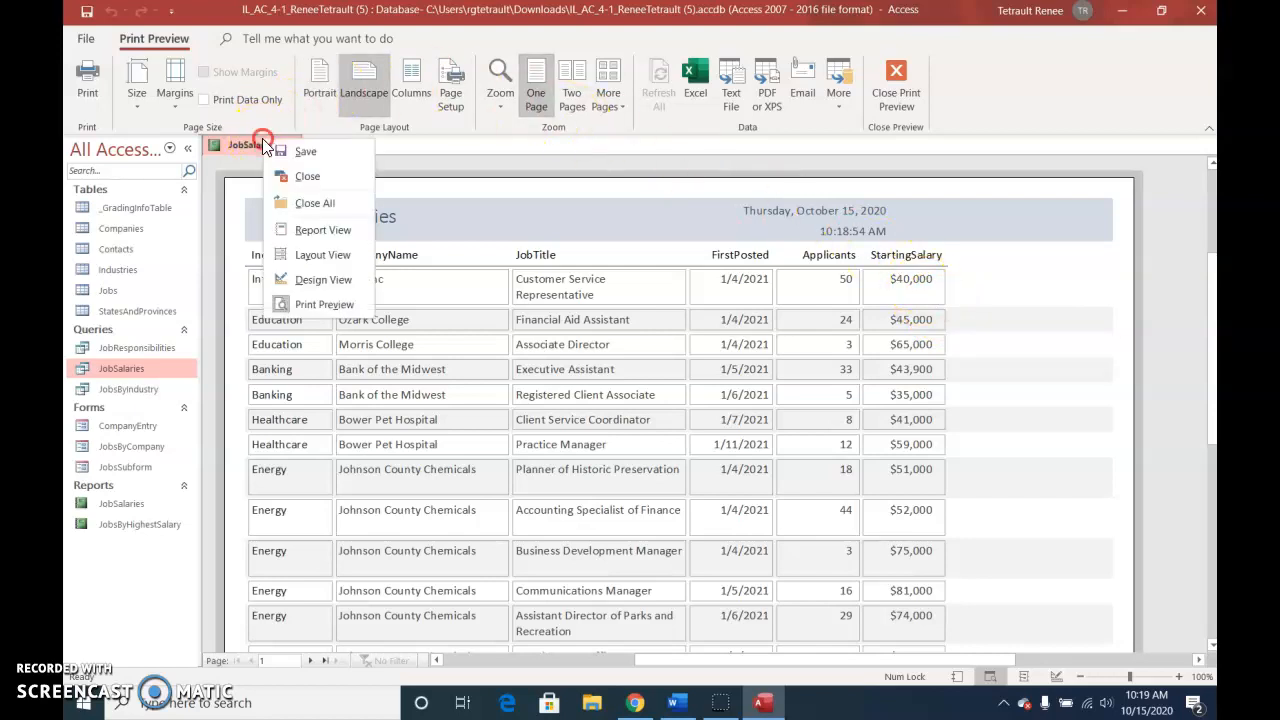
click(320, 262)
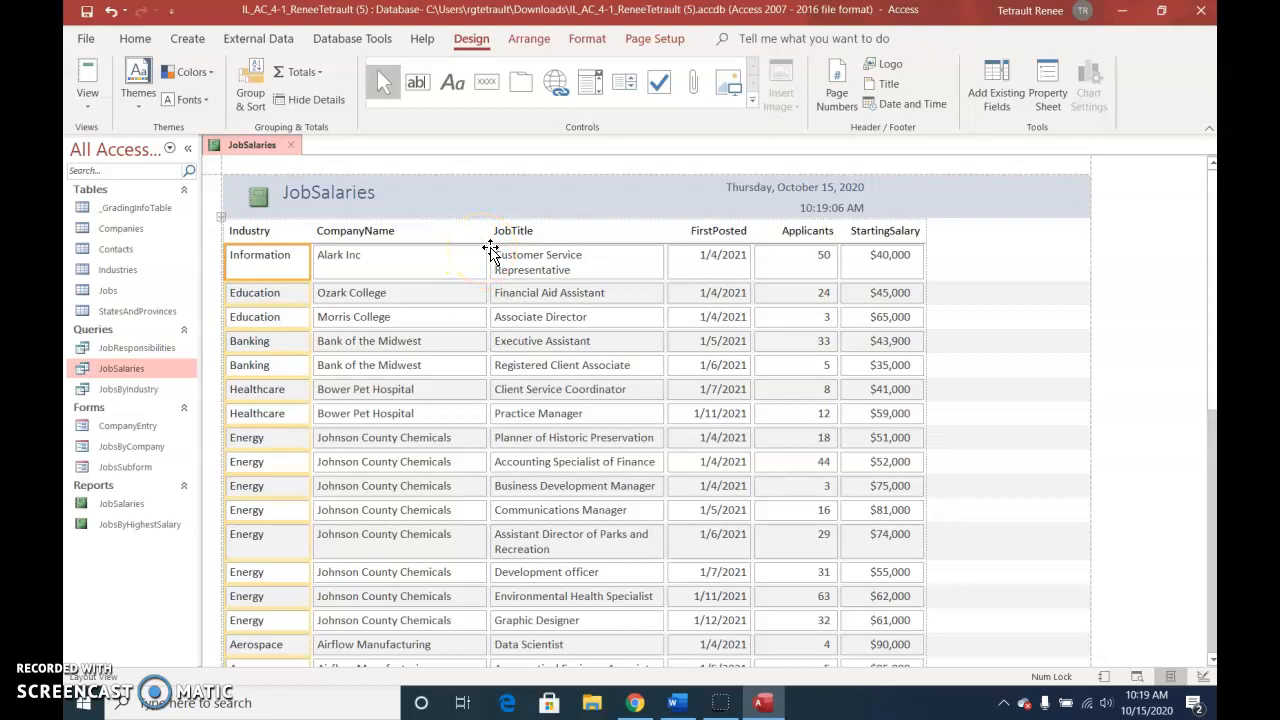
click(113, 62)
Open the JobSalaries report in Design View and narrow the report to about 9.25 inches wide.
right_click(250, 148)
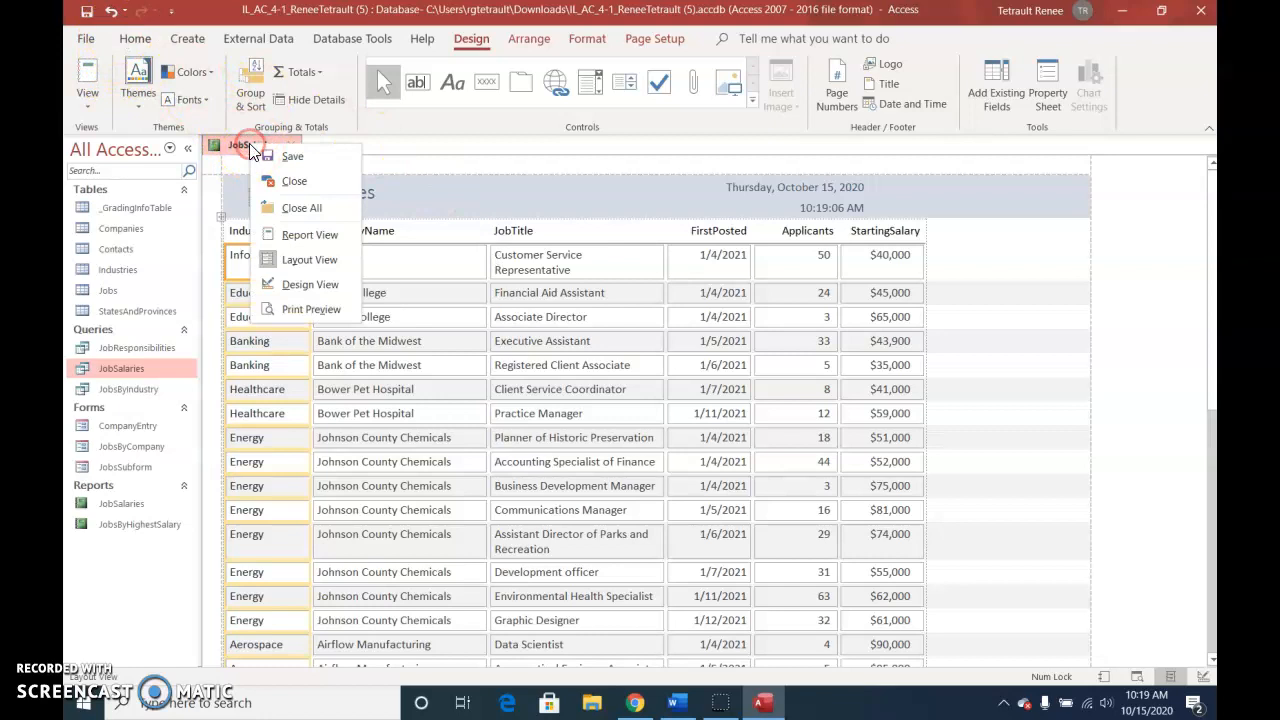
click(319, 286)
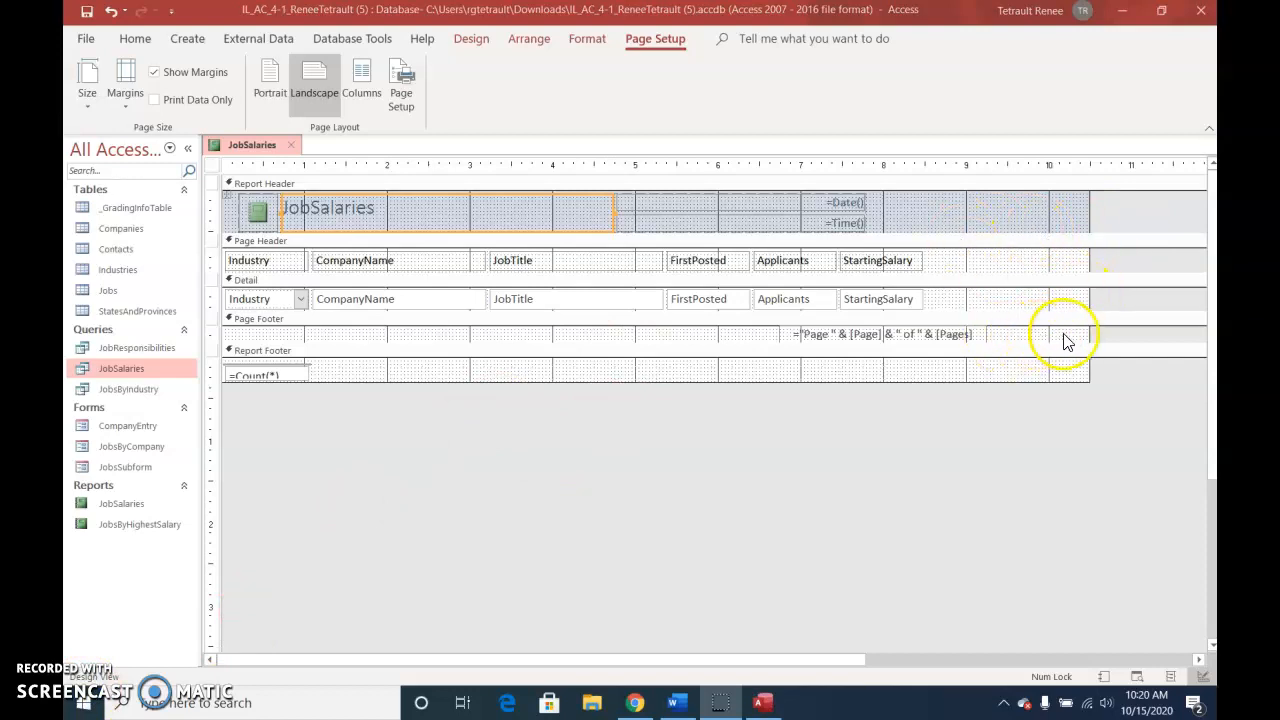
click(1091, 263)
drag(1091, 263, 980, 289)
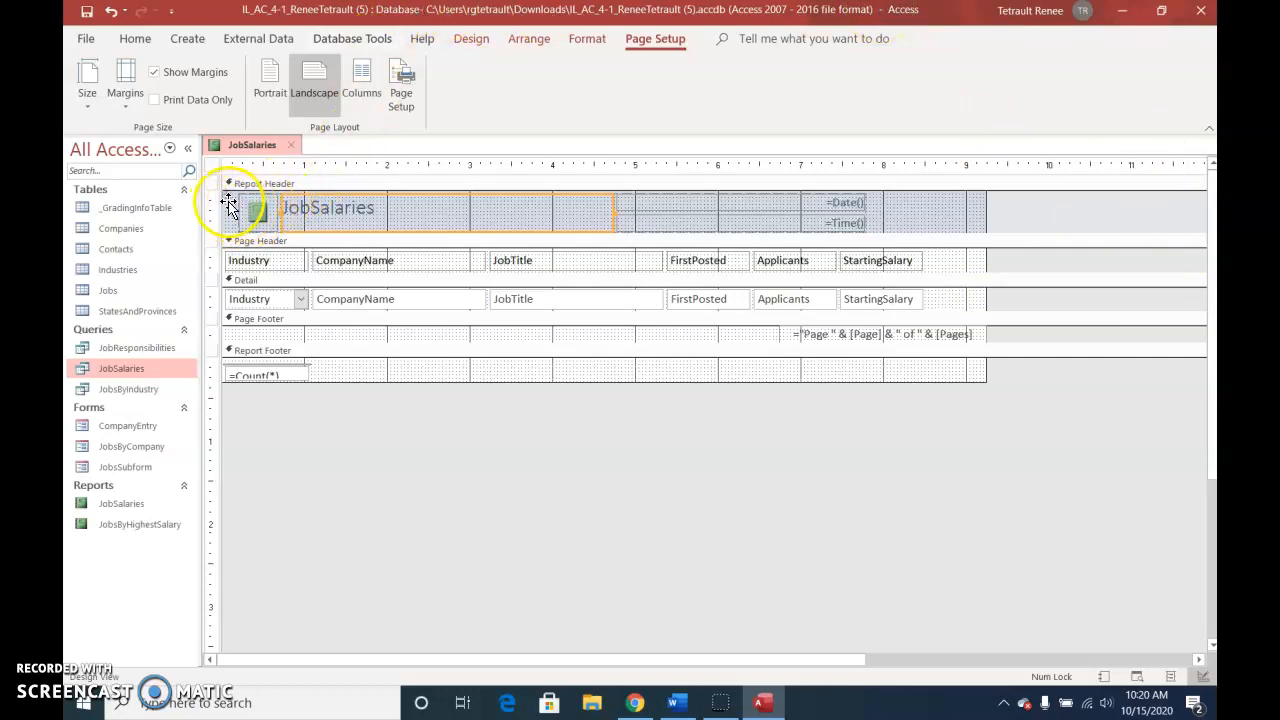
Remove the layout from the logo, title, date and time controls in the Report Header.
click(224, 198)
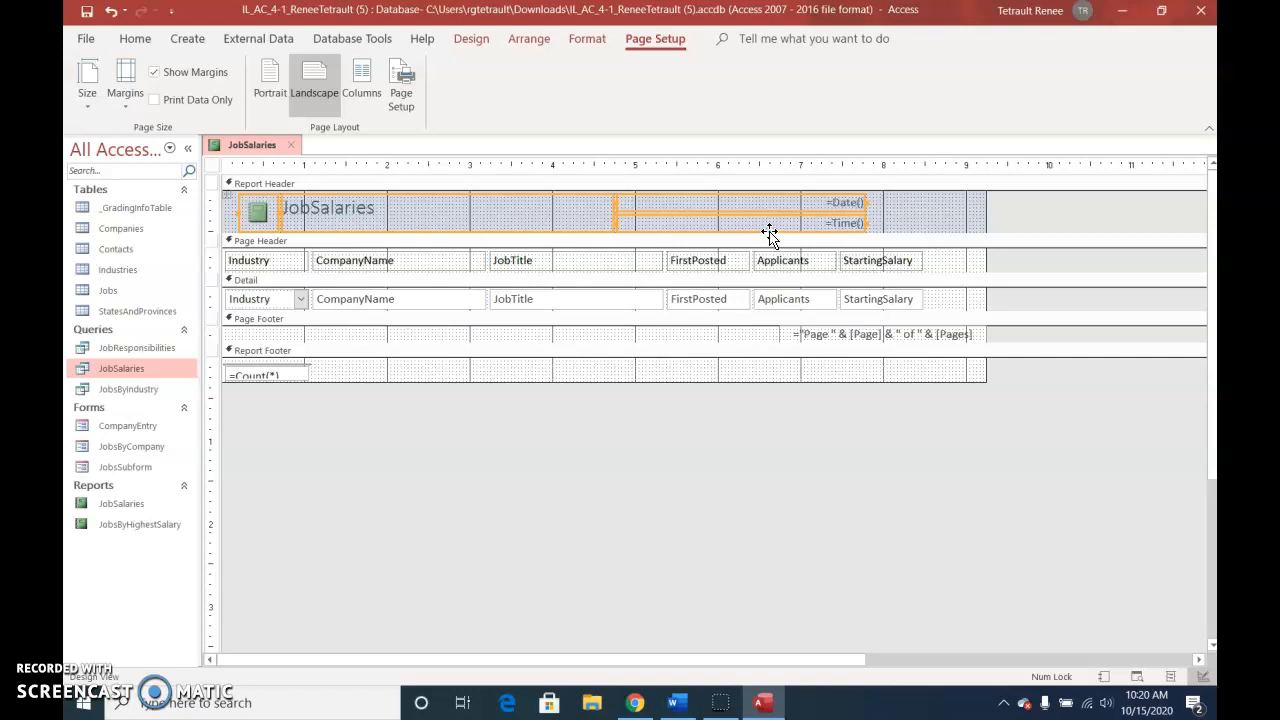
click(531, 42)
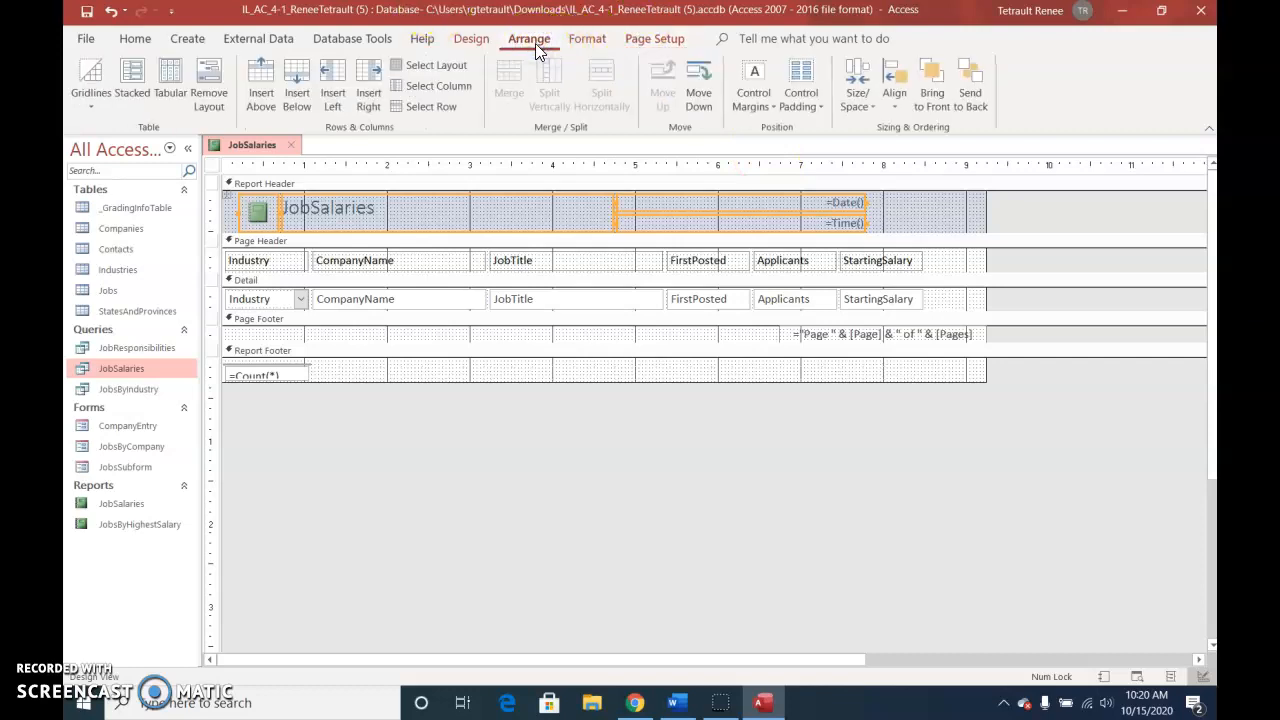
click(226, 94)
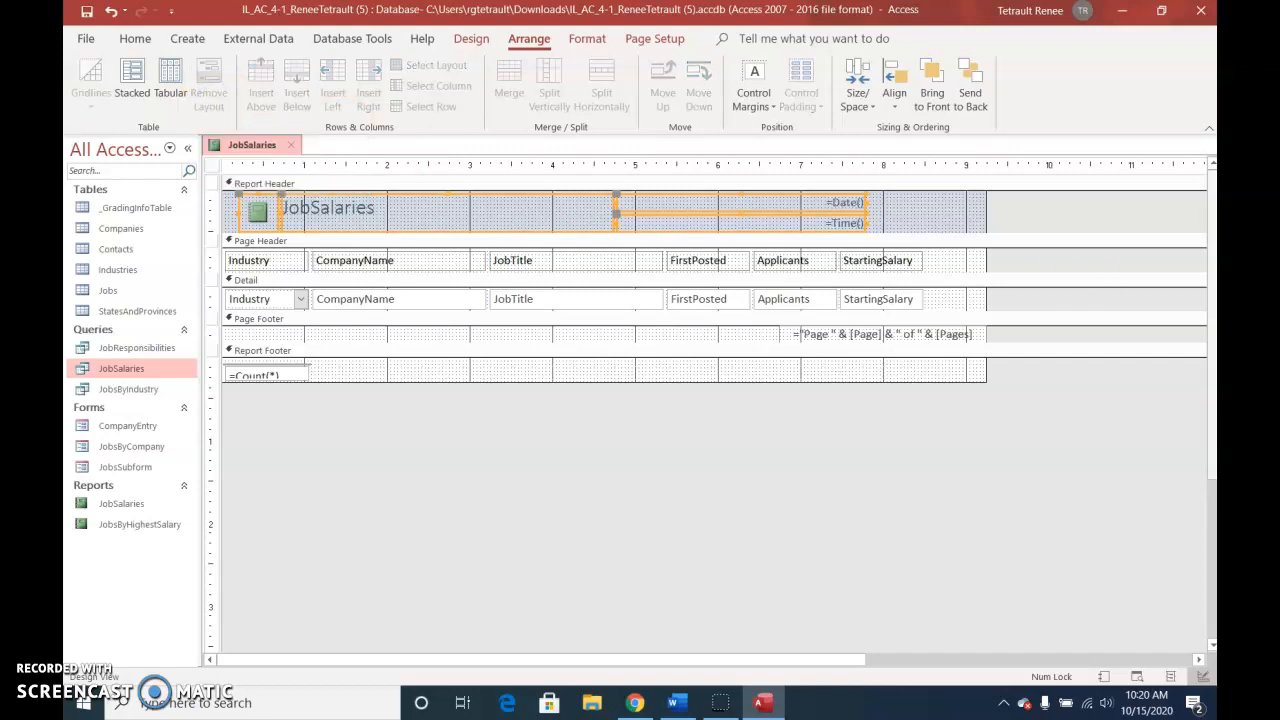
click(902, 466)
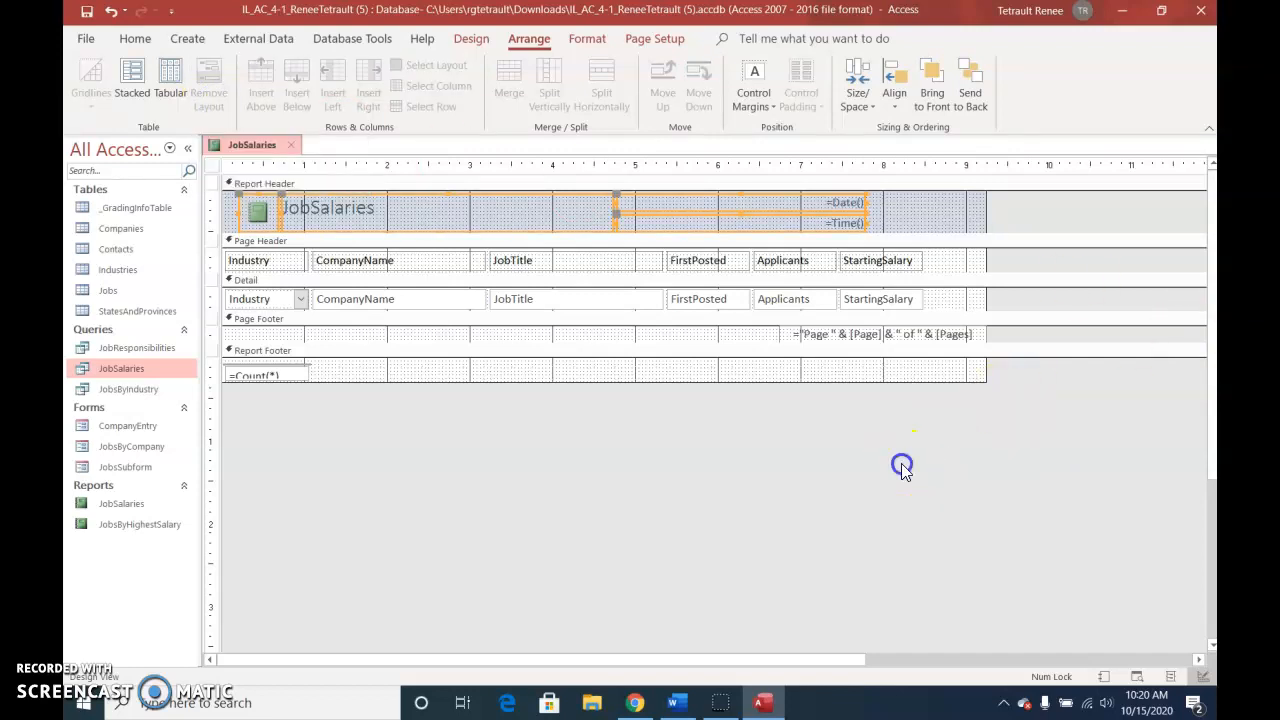
Group the Date and Time text boxes in the Report Header.
click(821, 204)
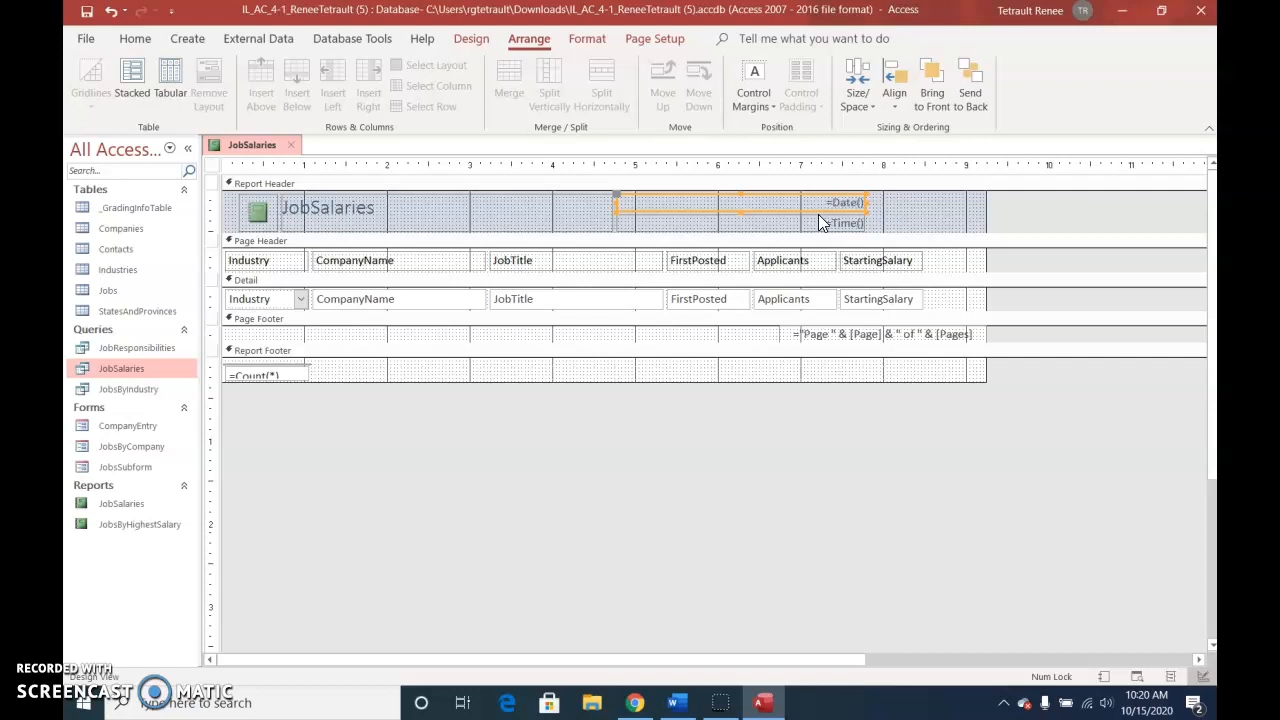
shift+click(813, 224)
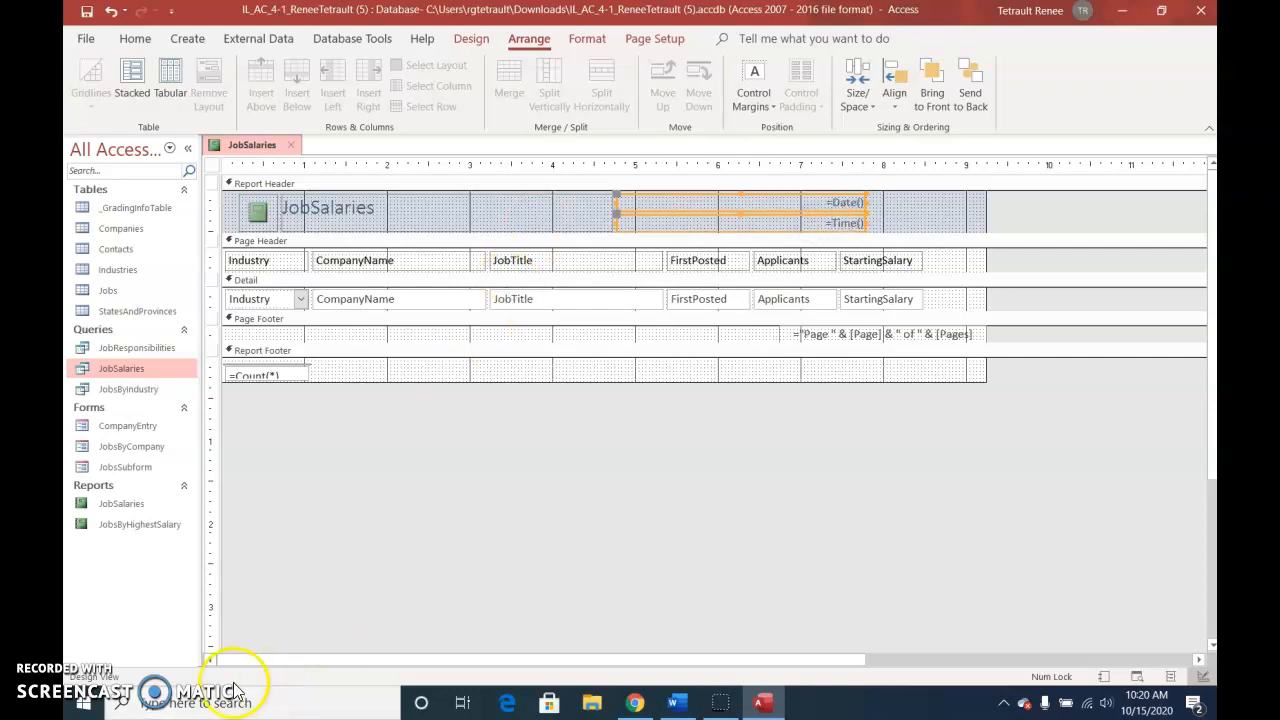
click(83, 683)
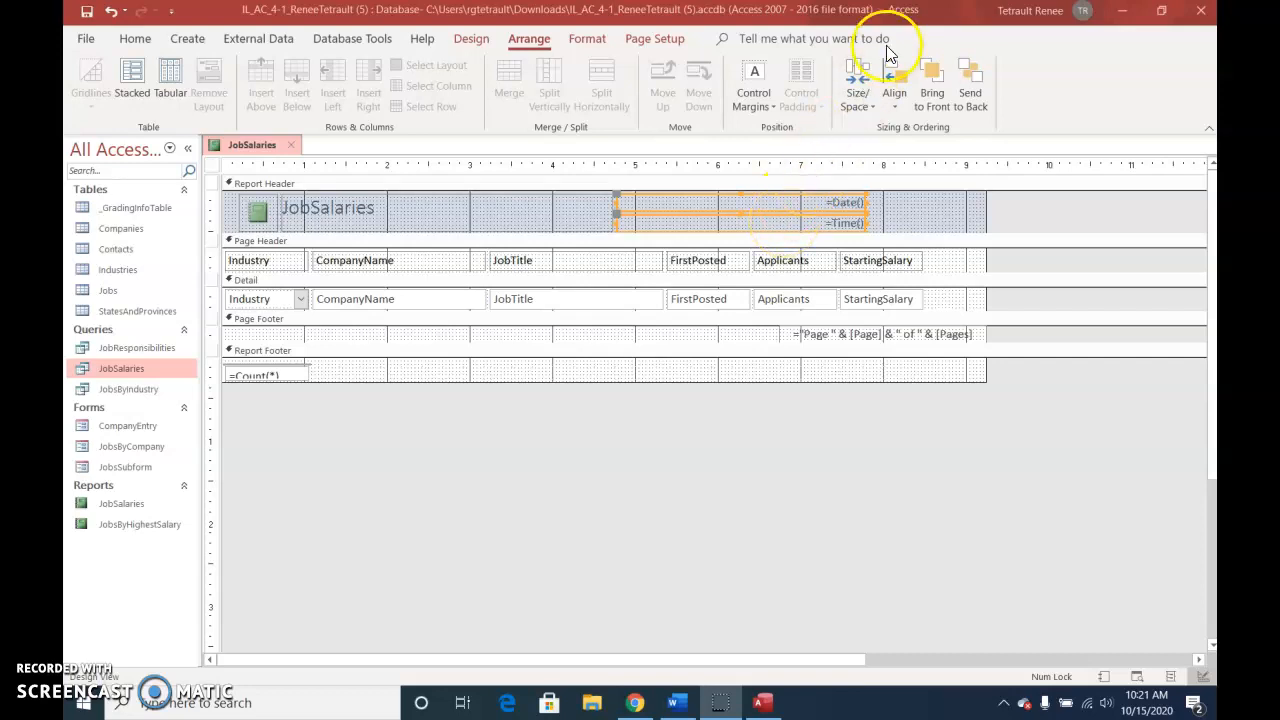
click(860, 100)
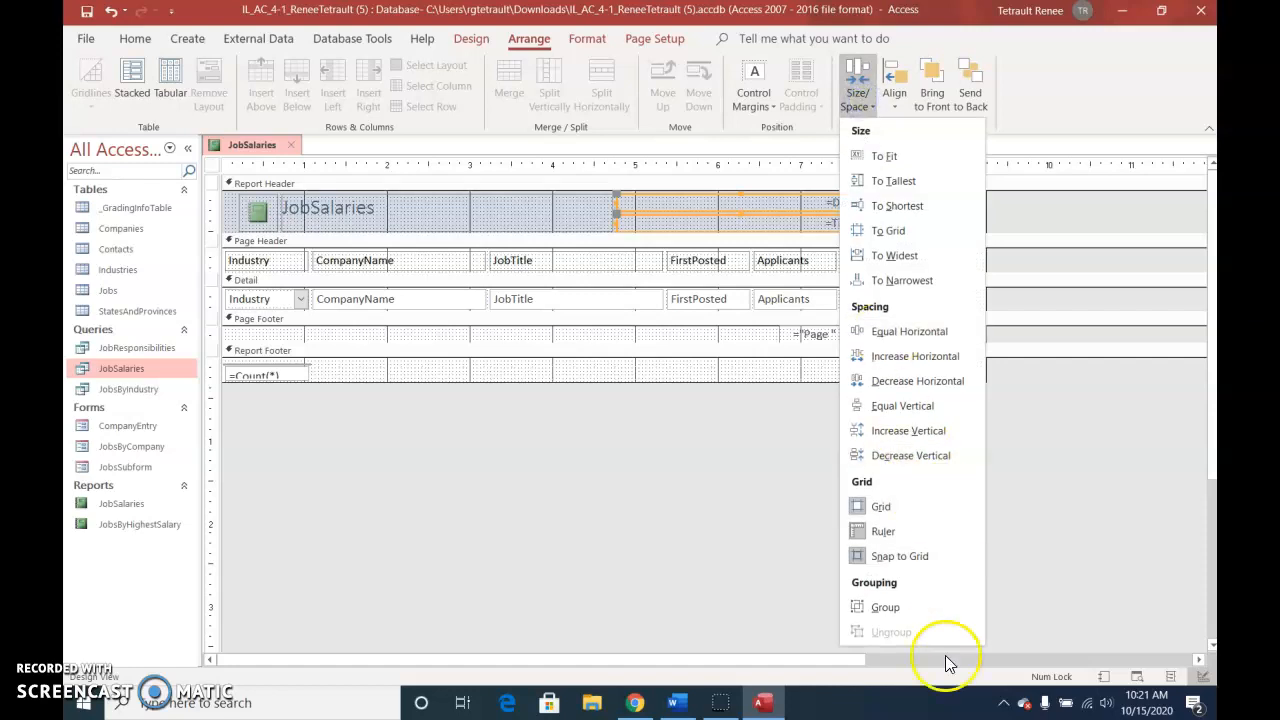
click(886, 608)
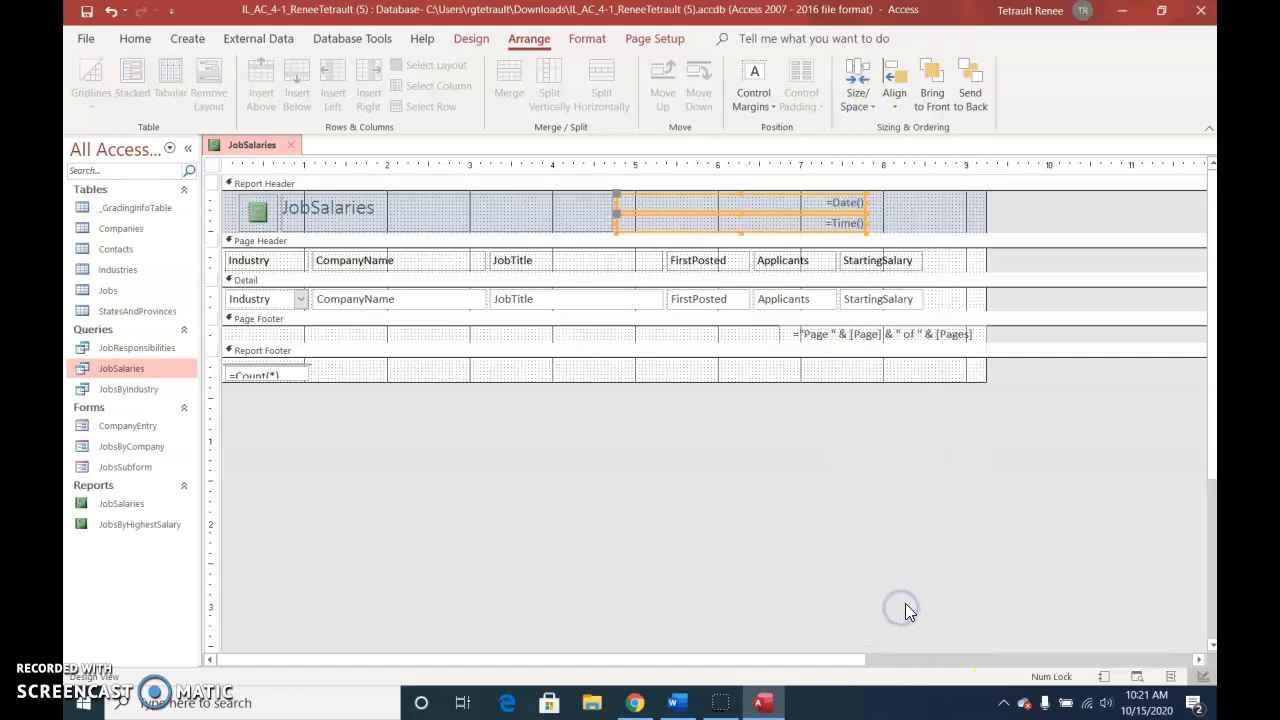
Move the grouped Date and Time controls right until their right edge lines up with the right edge of the StartingSalary column.
click(947, 563)
key(Right)
key(Right)
key(Right)
key(Right)
key(Right)
key(Right)
key(Right)
key(Right)
key(Right)
key(Right)
key(Right)
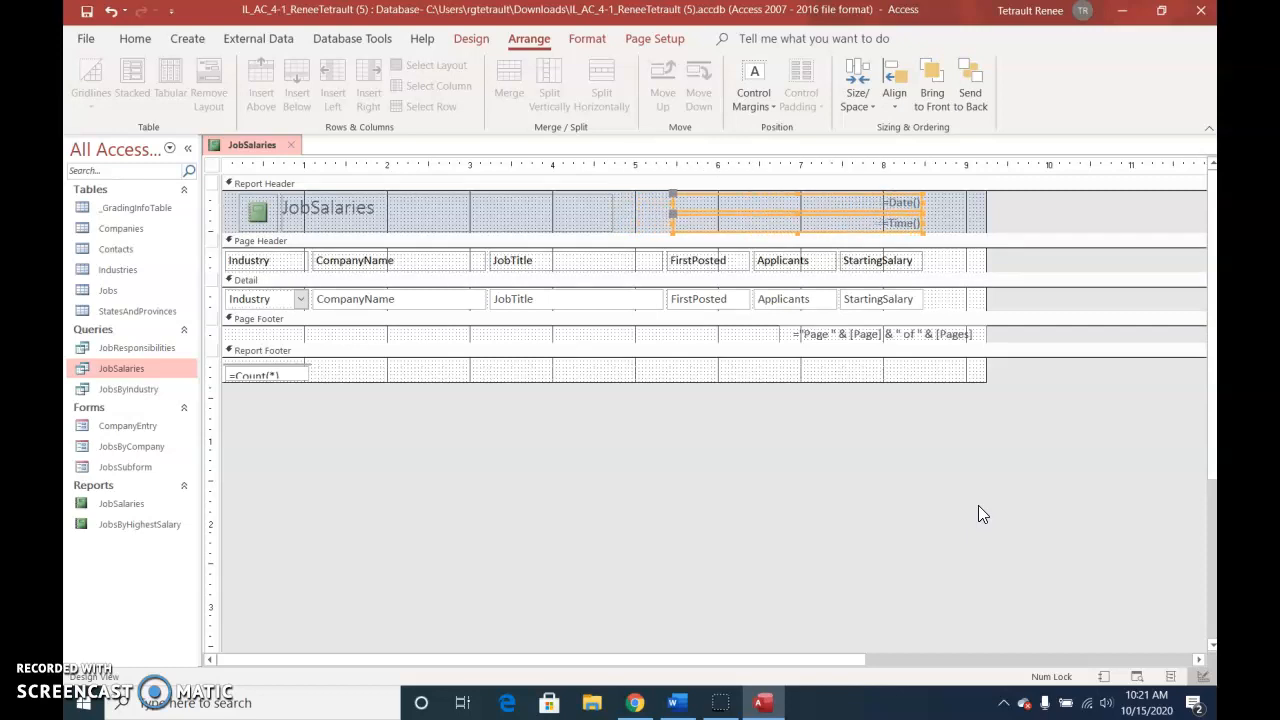
key(Right)
key(Right)
key(Right)
click(1032, 515)
Set the font color of the report title in the Report Header to Automatic.
click(305, 207)
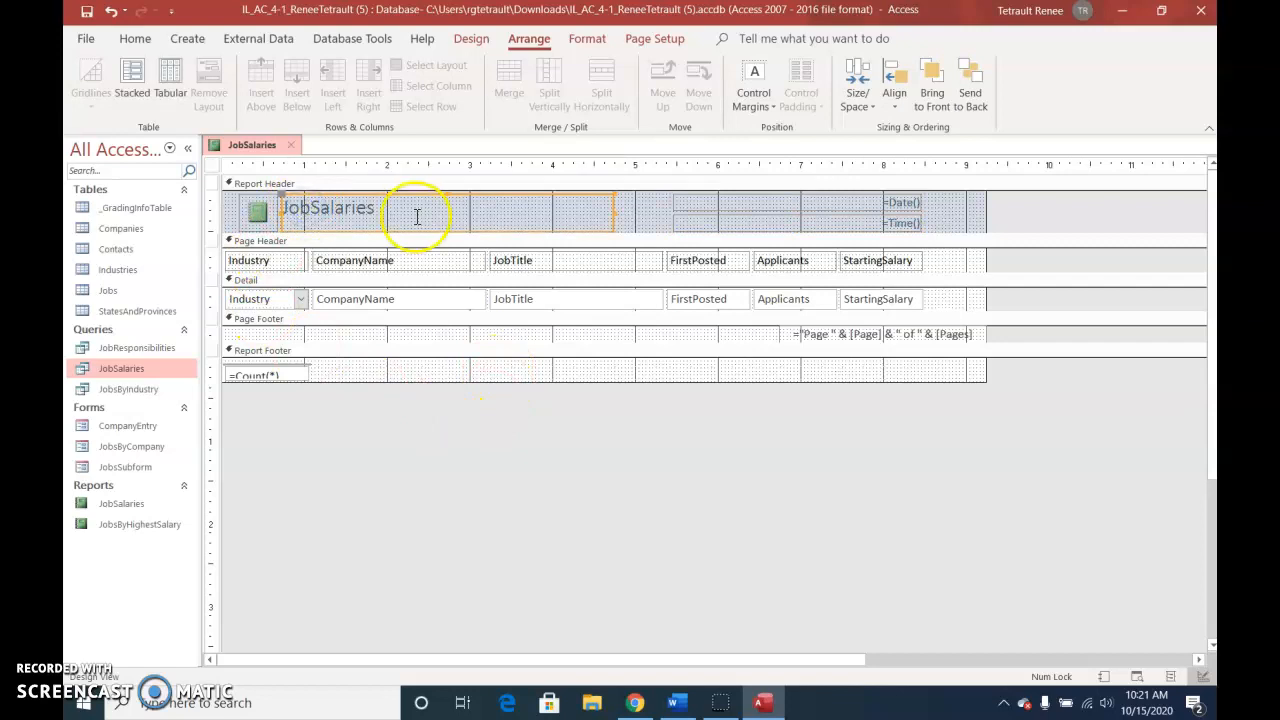
click(605, 40)
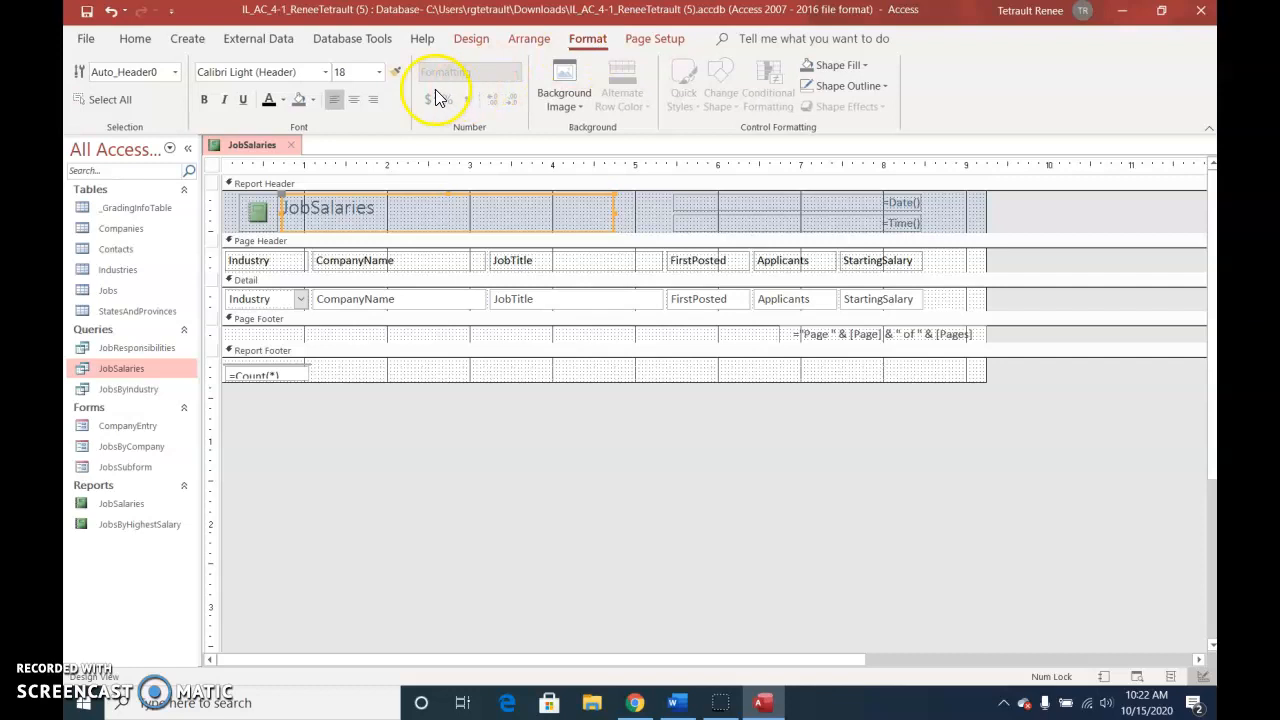
click(283, 101)
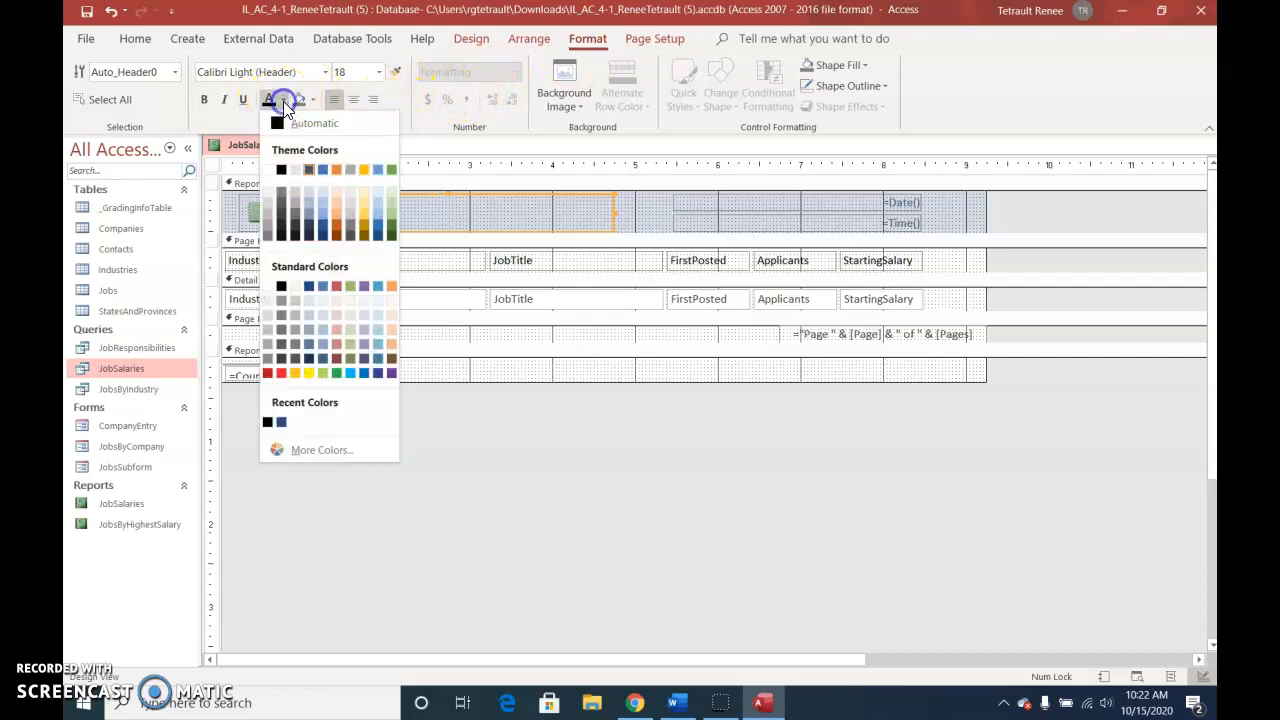
click(287, 124)
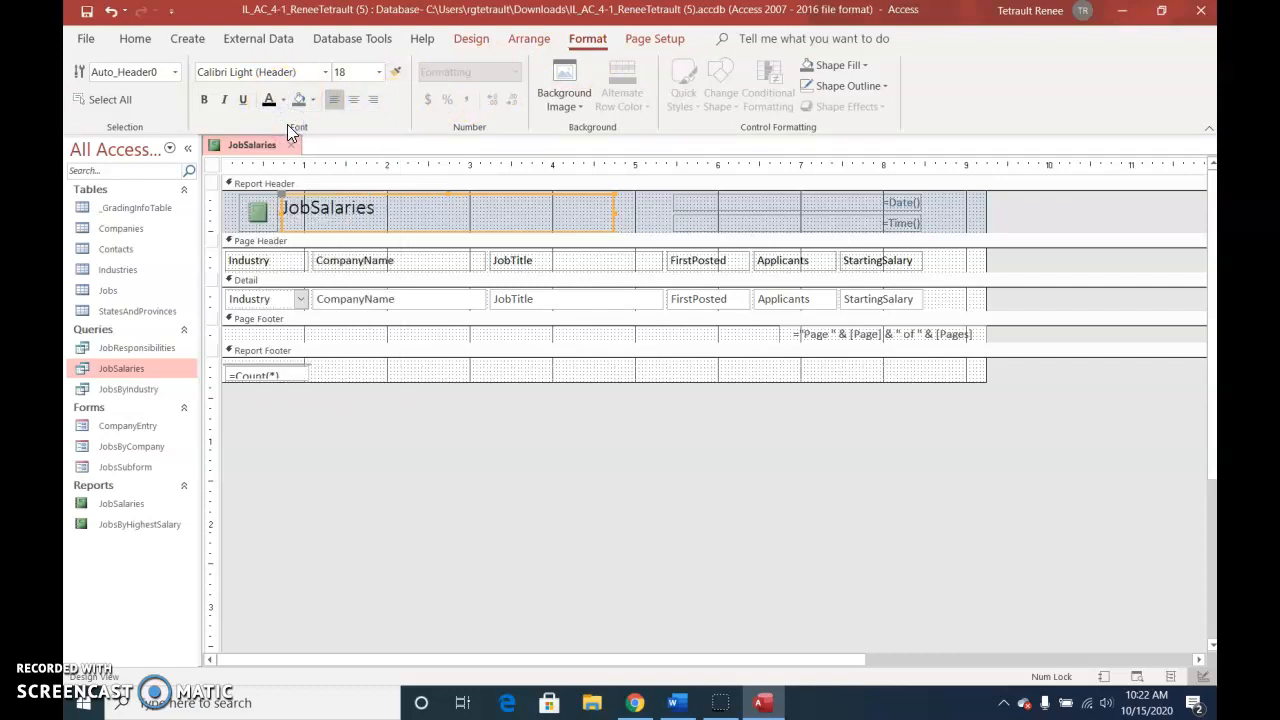
Set the report title's font size to 24 and change its text to Job Salaries.
click(379, 73)
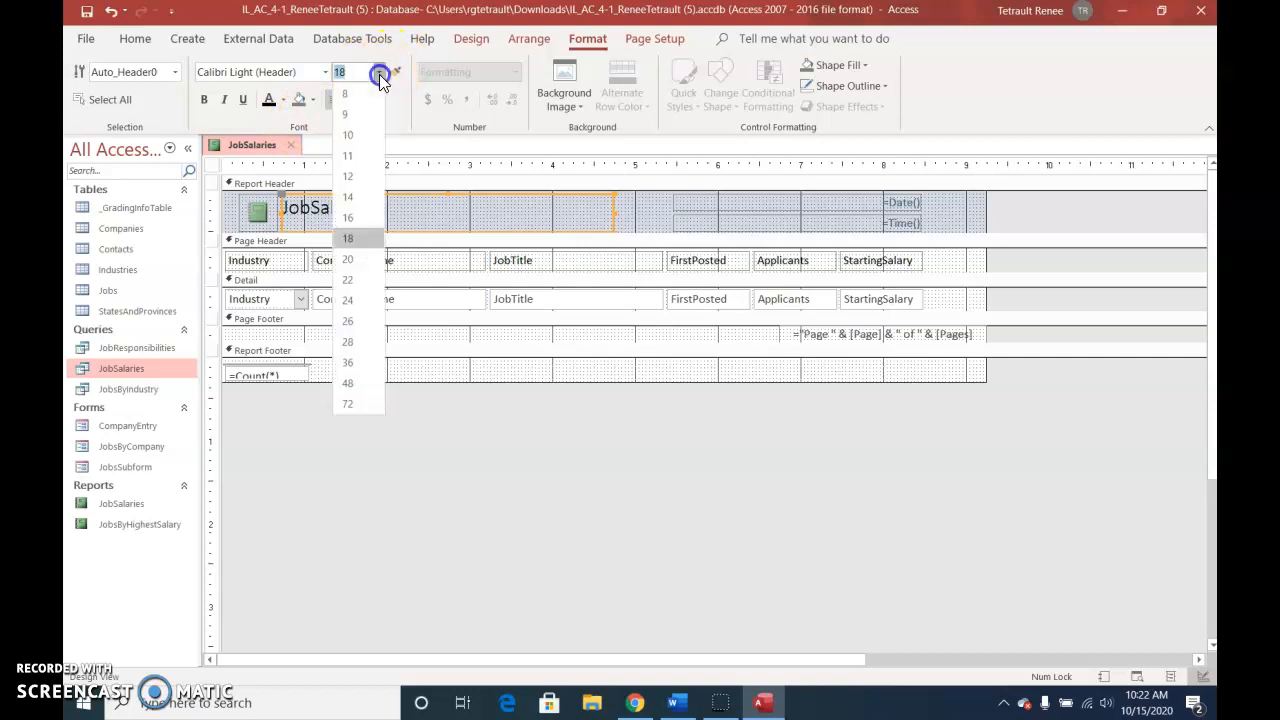
click(356, 300)
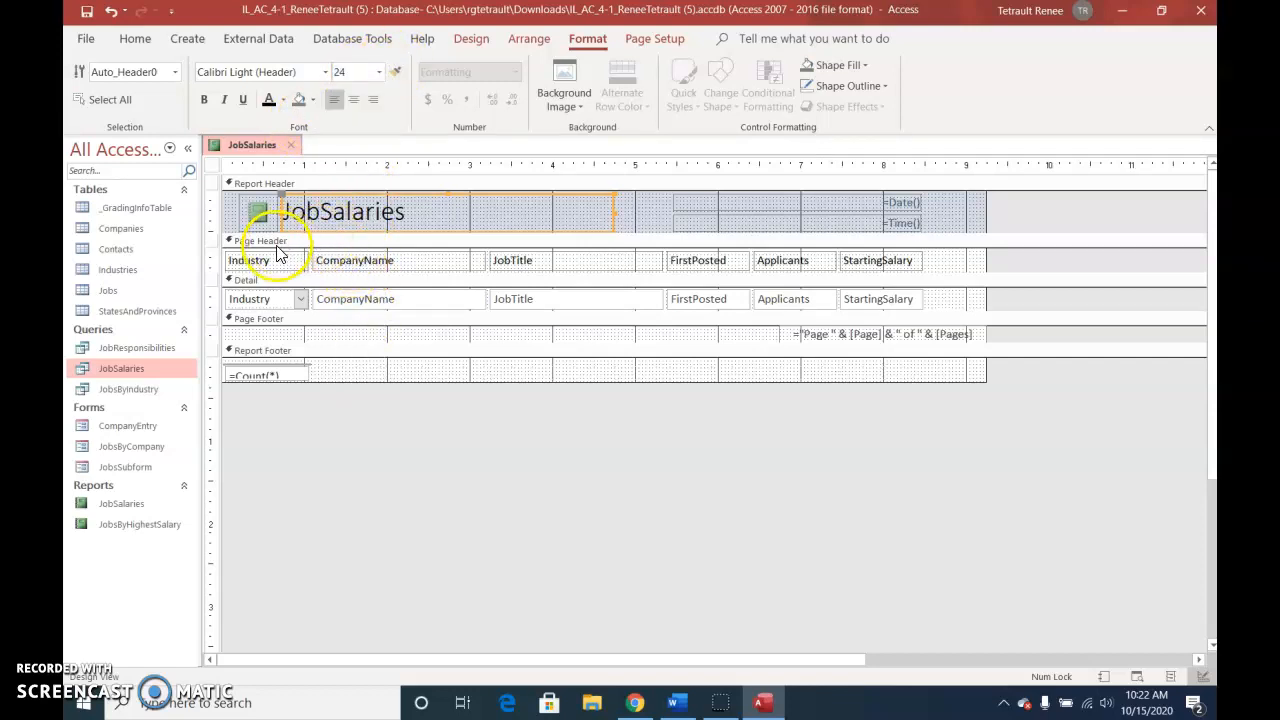
click(316, 212)
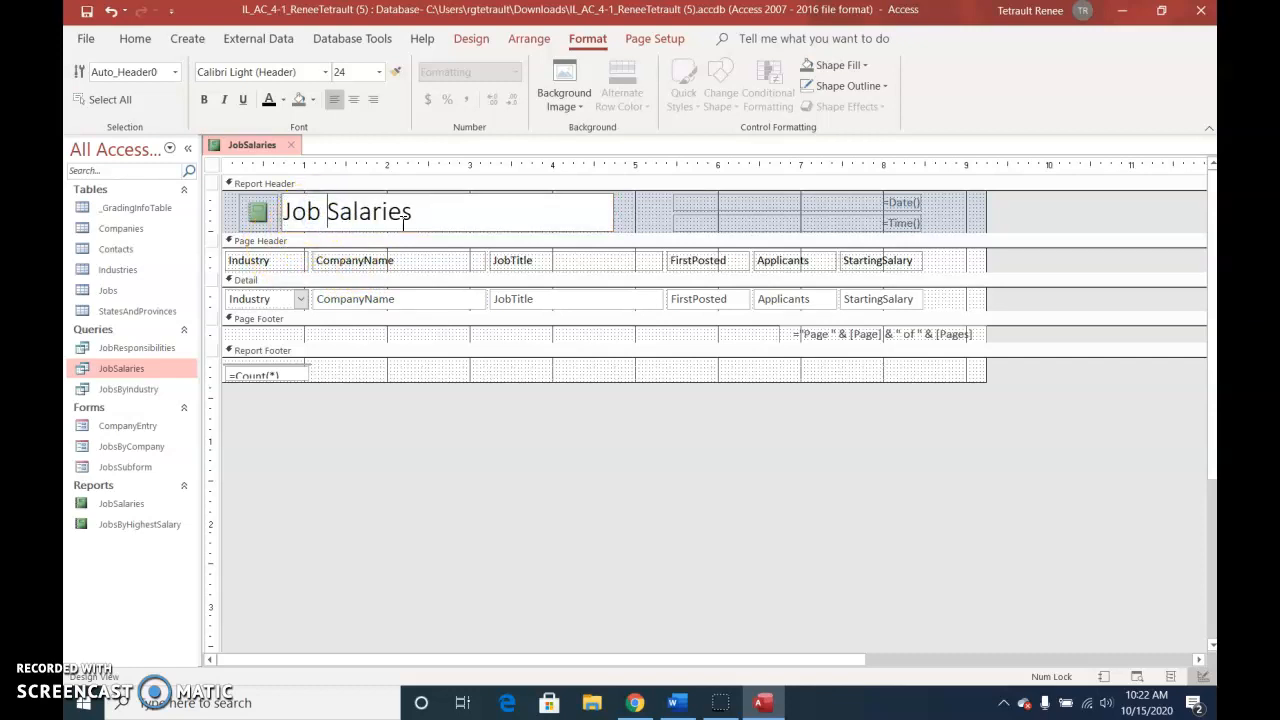
click(410, 221)
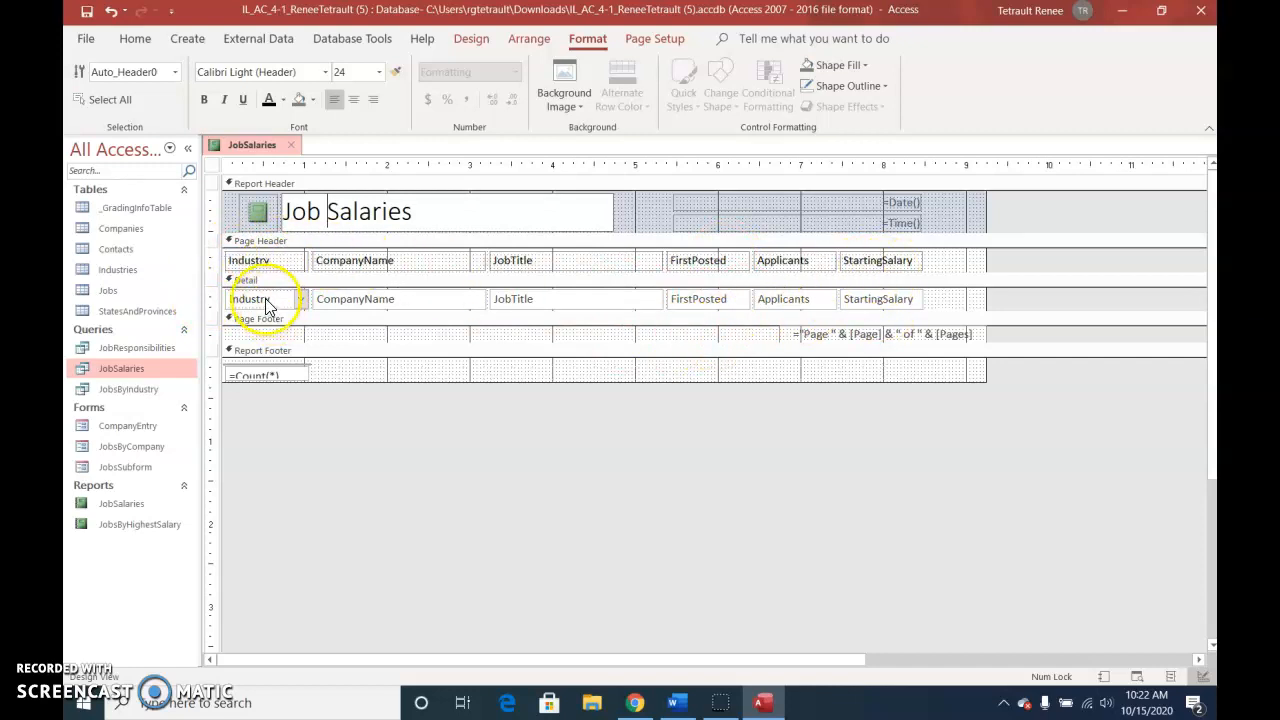
Fill the StartingSalary text box in the Detail section with the light green in the seventh column, third row of the standard colors.
click(867, 306)
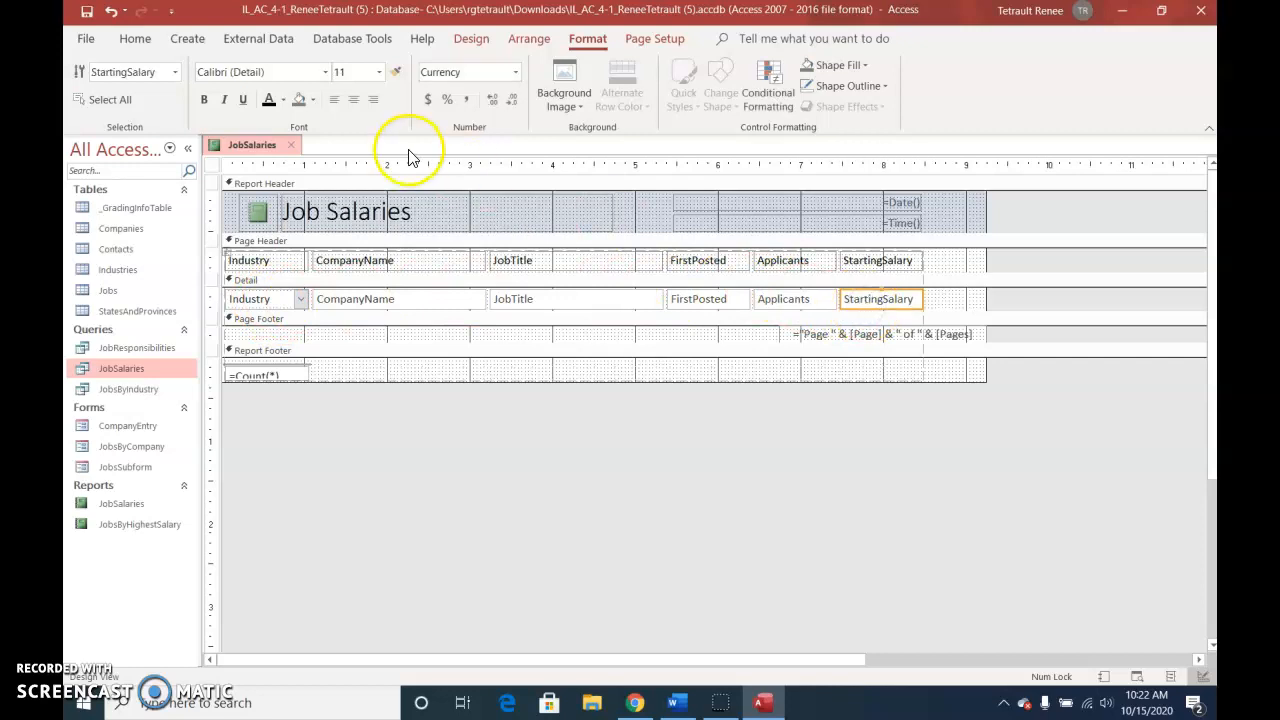
click(316, 102)
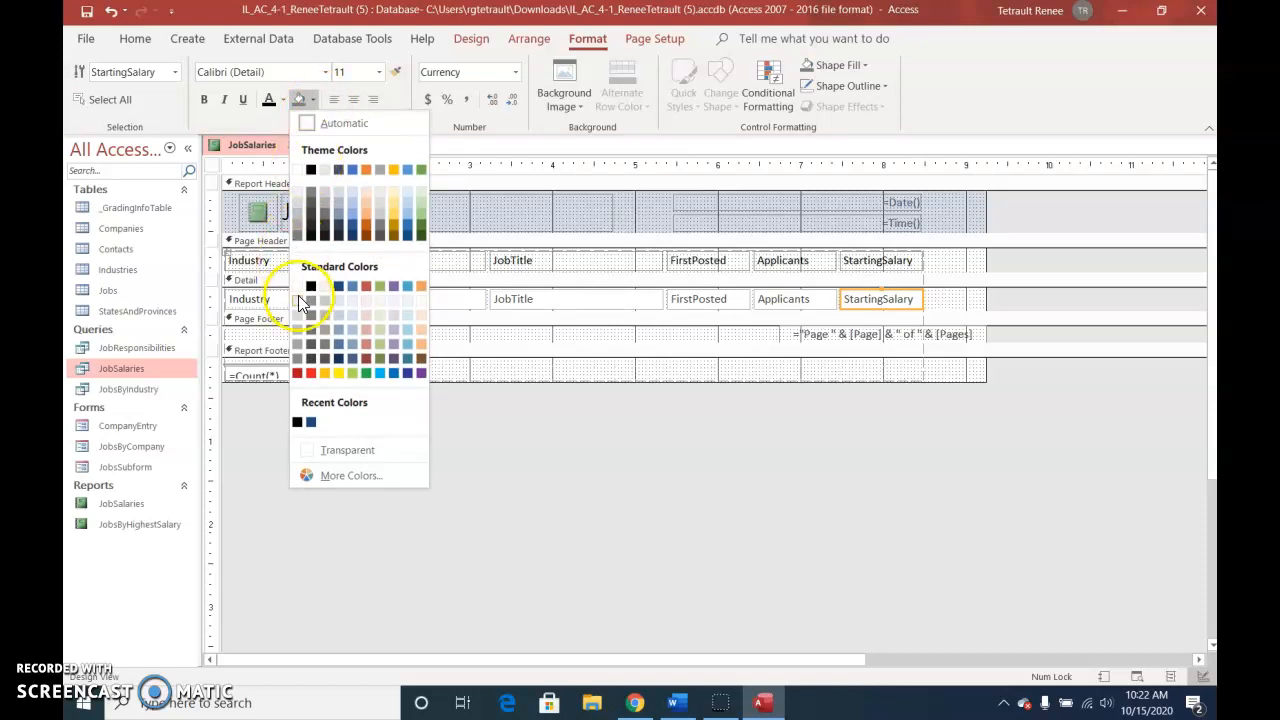
click(378, 314)
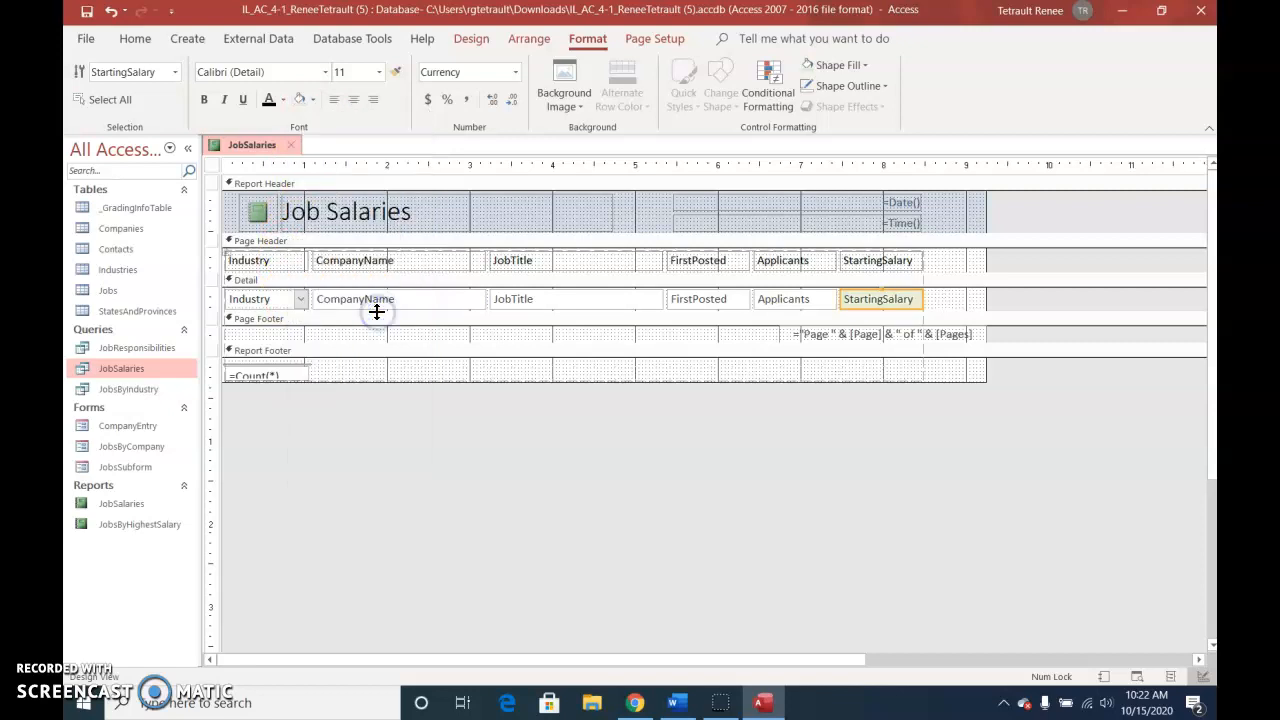
Save the design changes to the JobSalaries report.
click(112, 14)
right_click(254, 144)
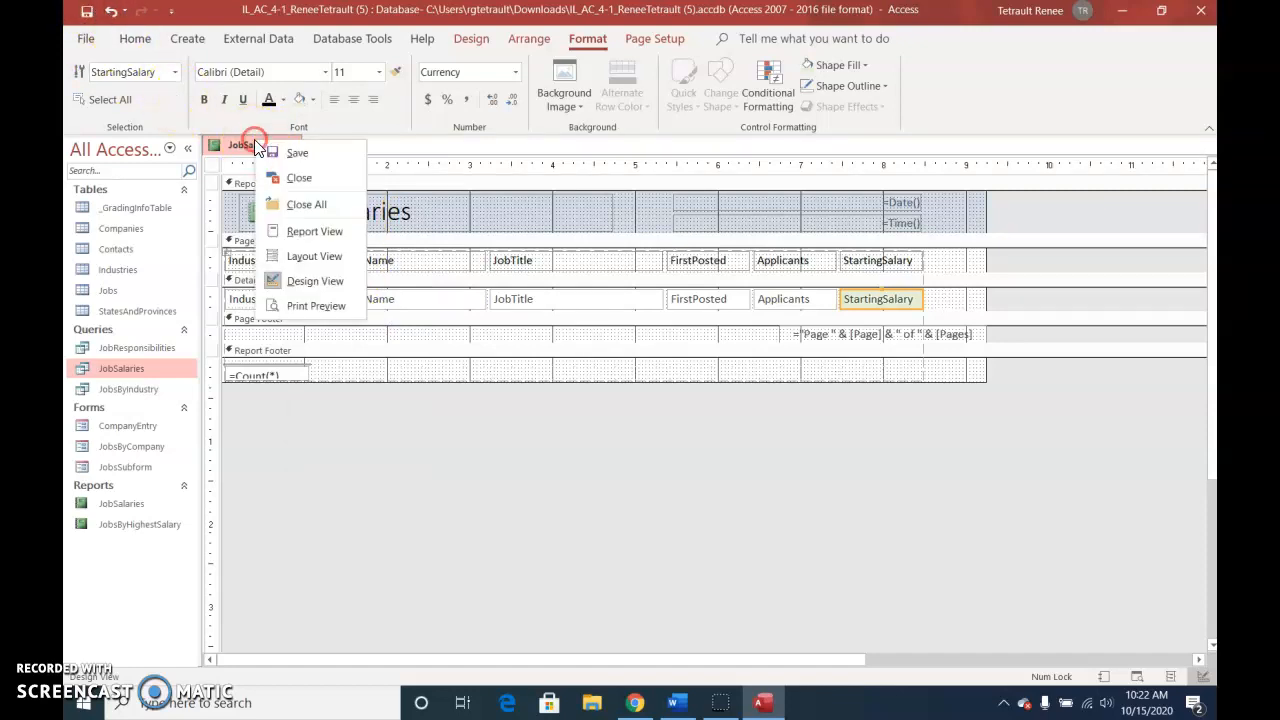
click(279, 153)
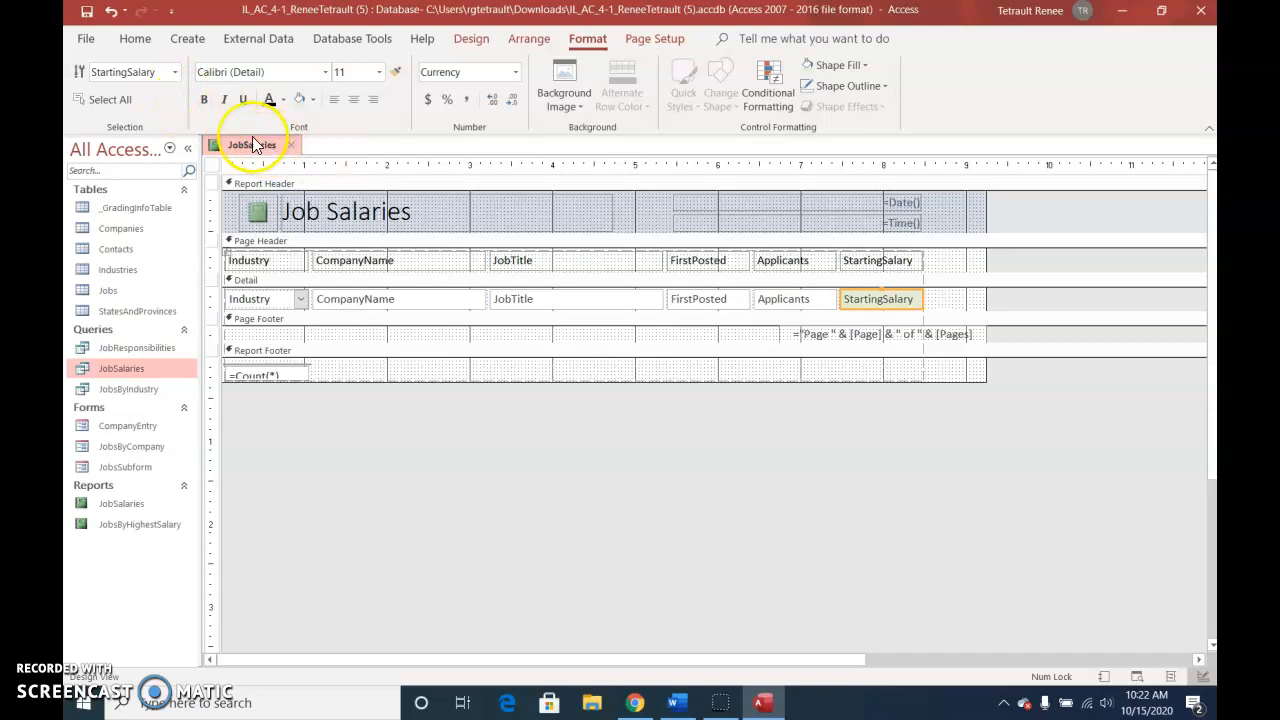
Preview the JobSalaries report as printed and examine each page through to the last one.
right_click(238, 142)
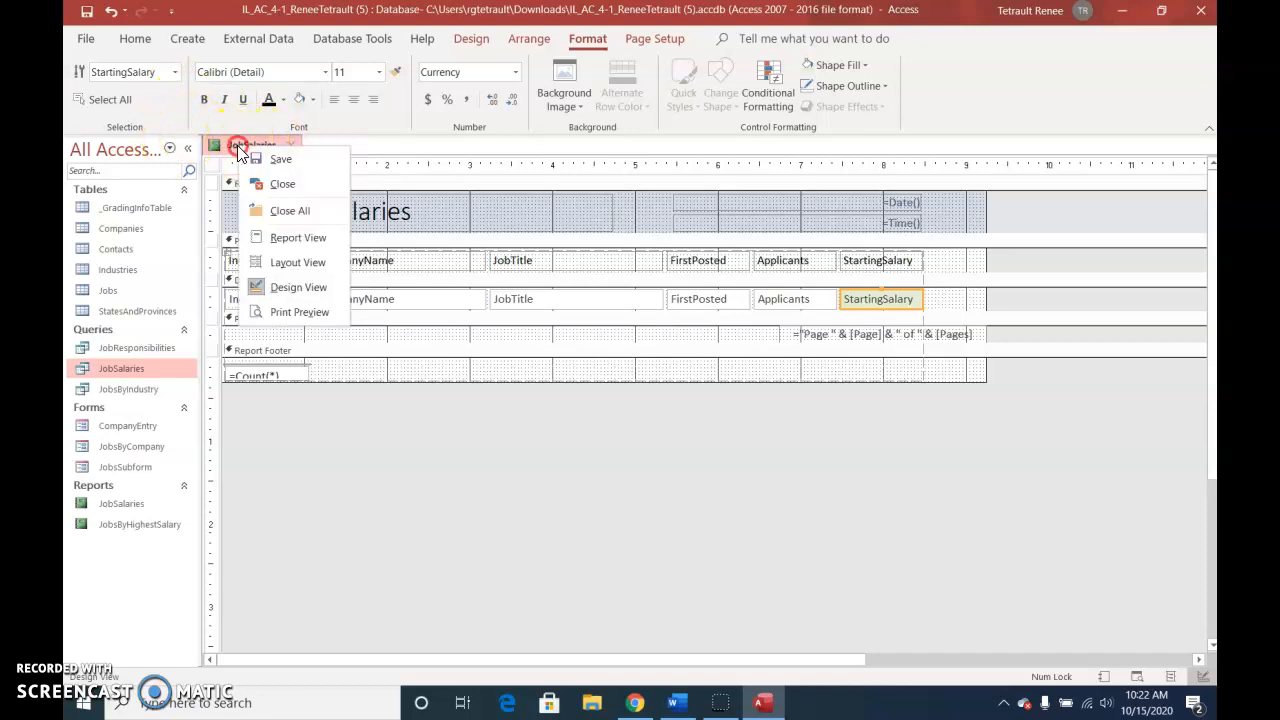
click(293, 314)
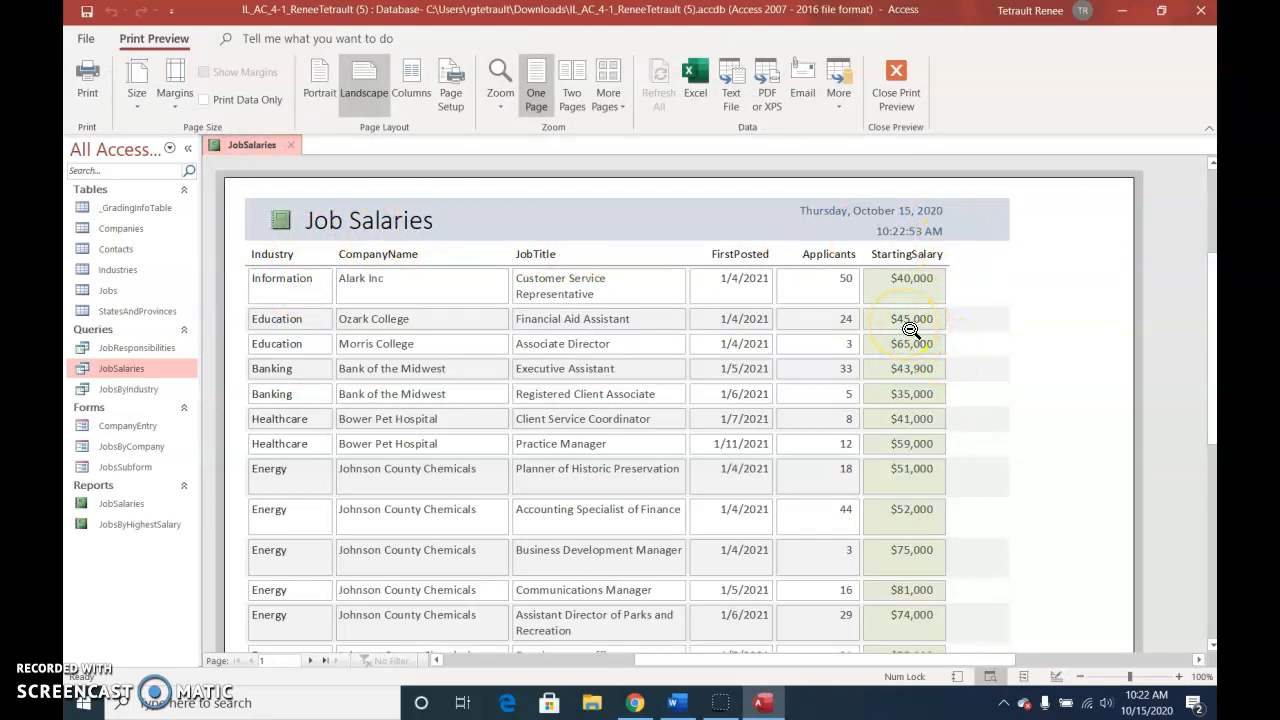
click(311, 661)
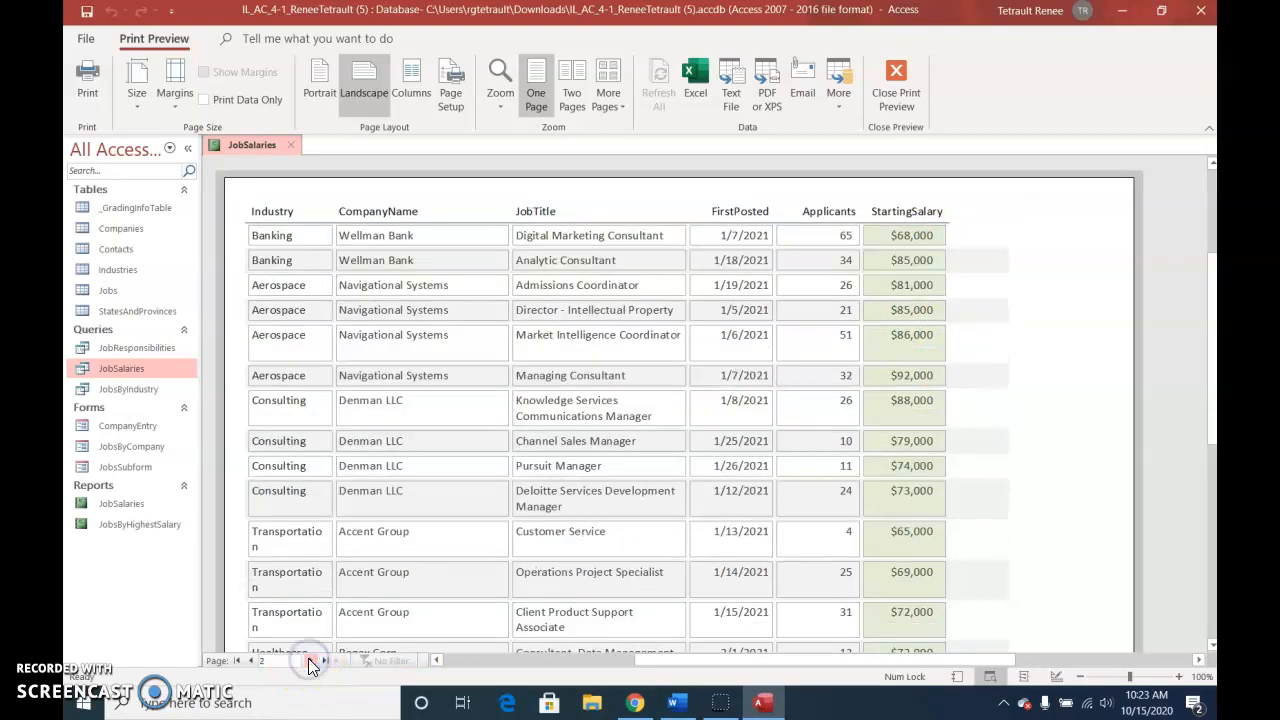
click(311, 661)
click(311, 661)
click(311, 661)
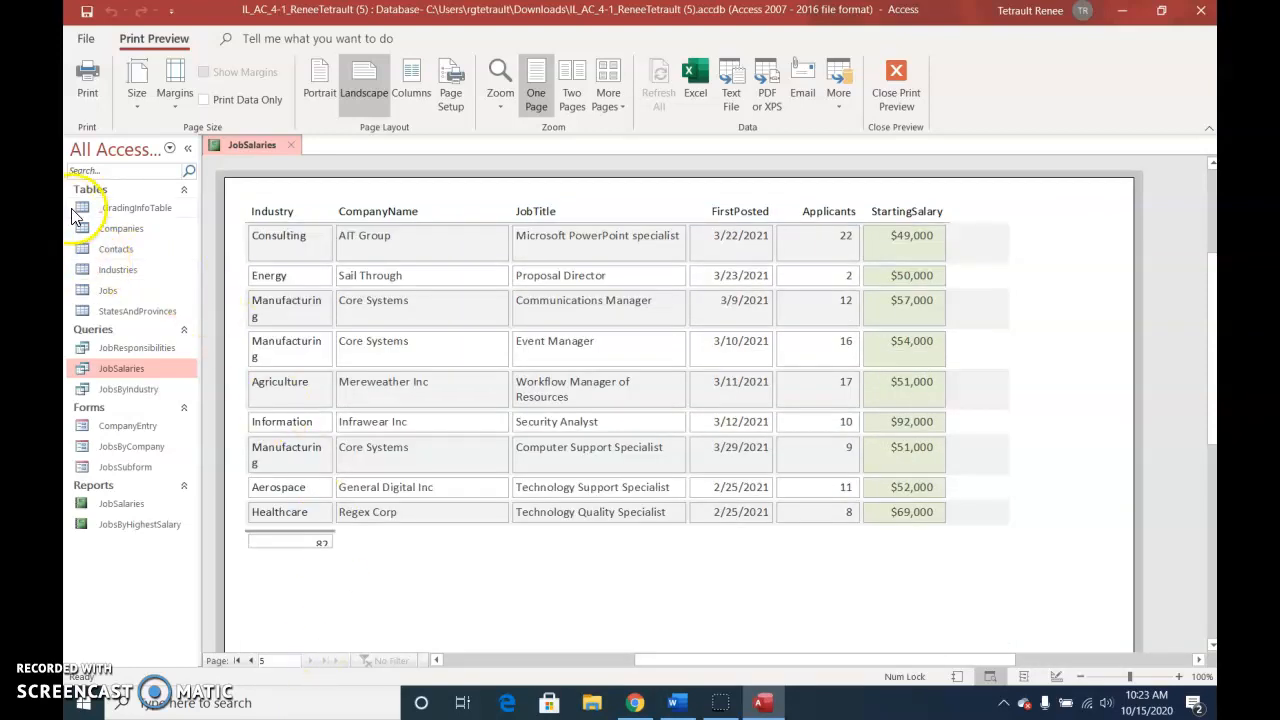
Close the JobSalaries report.
right_click(257, 143)
click(274, 173)
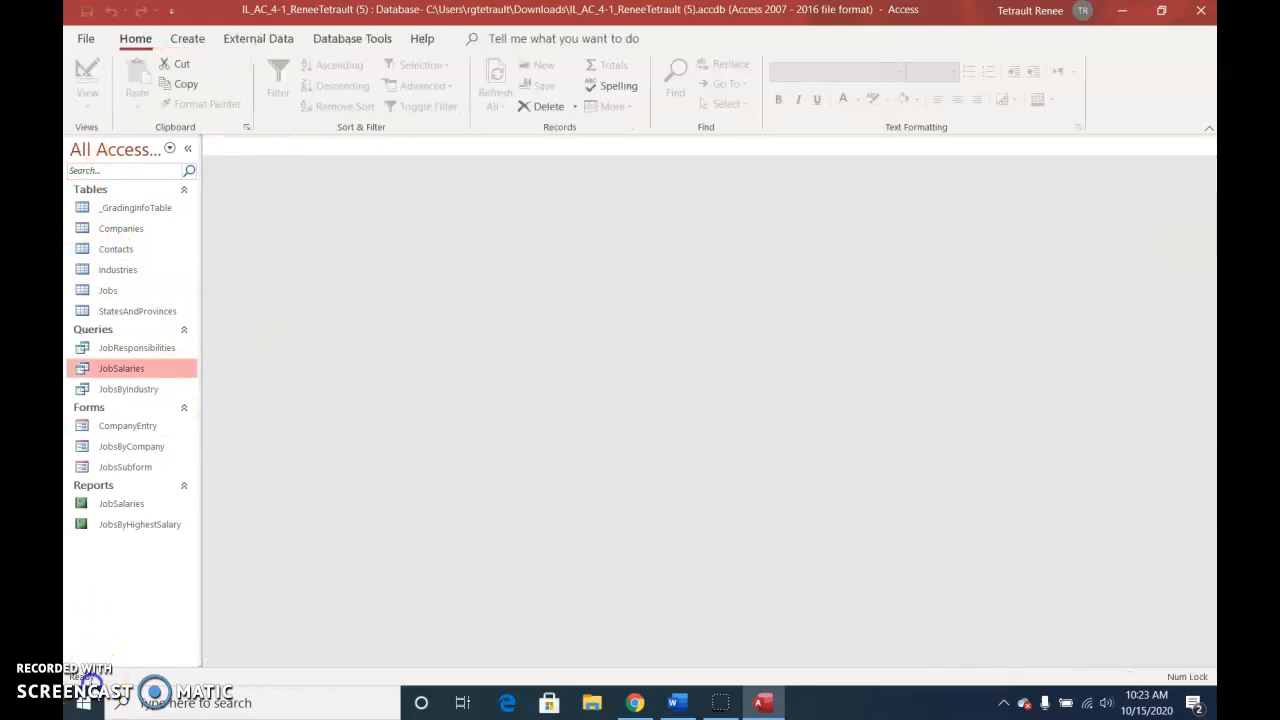
click(90, 685)
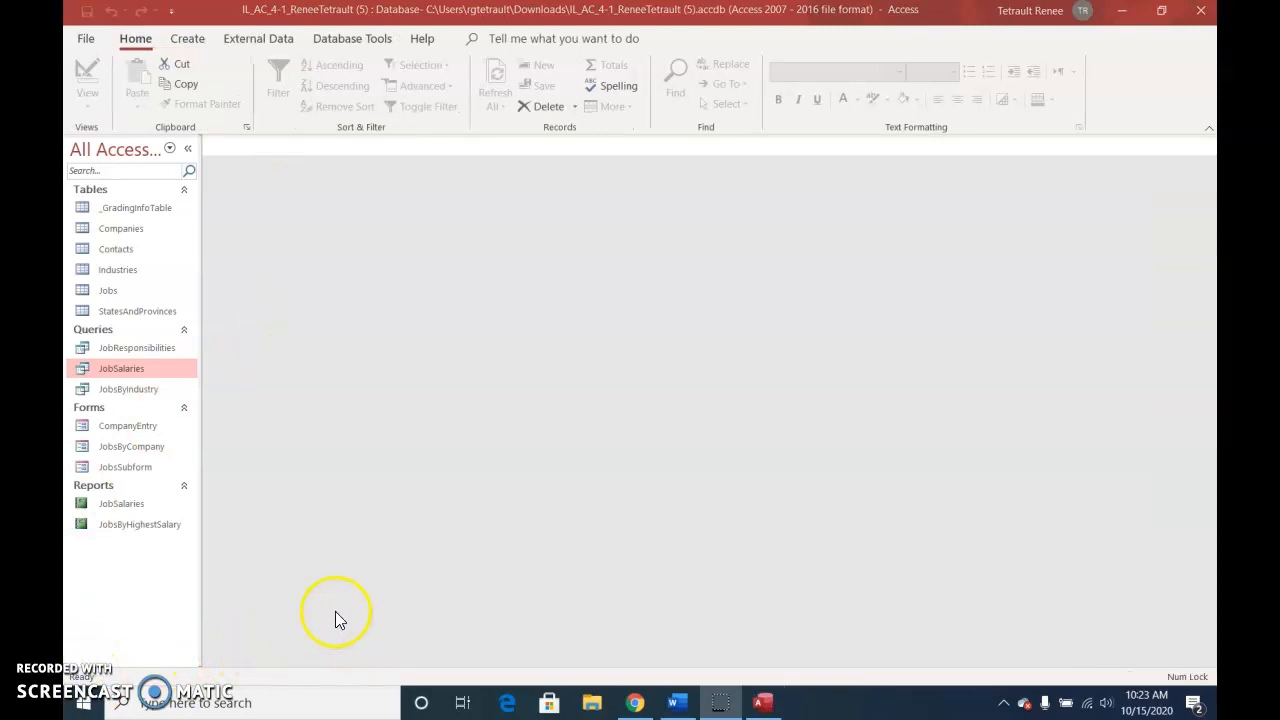